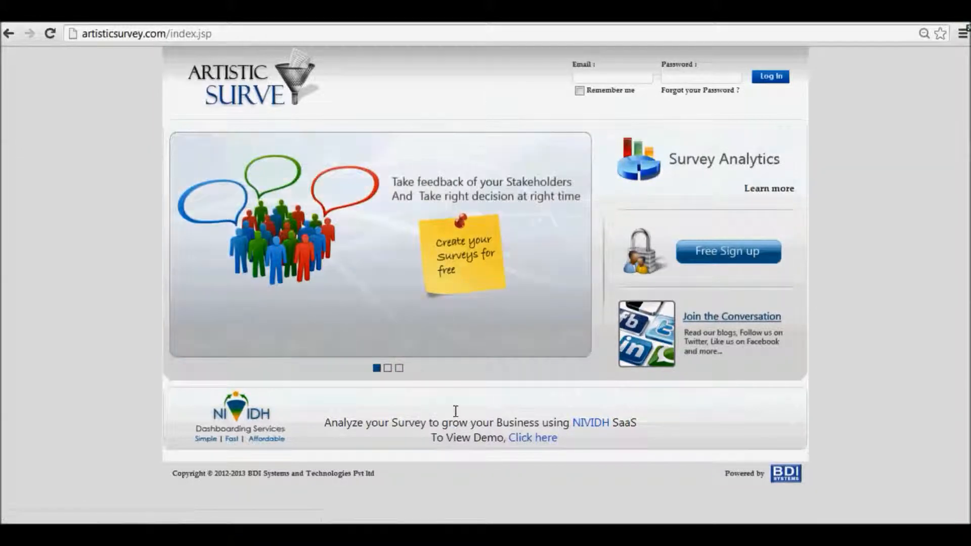
Open the NIVIDH demo and examine the charts and averages across the whole survey dashboard
{"action": "left_click", "coordinate": [511, 437]}
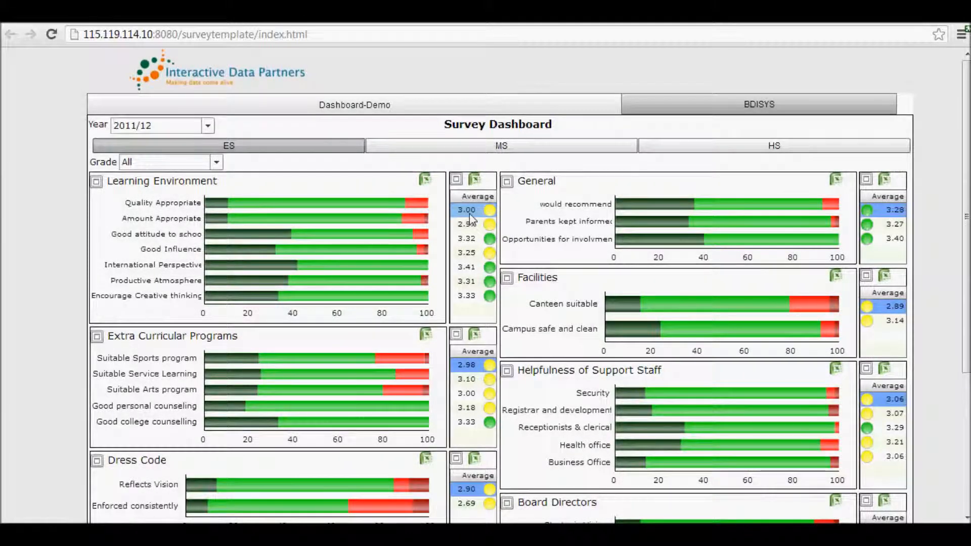
{"action": "left_click", "coordinate": [473, 239]}
{"action": "scroll", "coordinate": [474, 248], "scroll_direction": "down", "scroll_amount": 4}
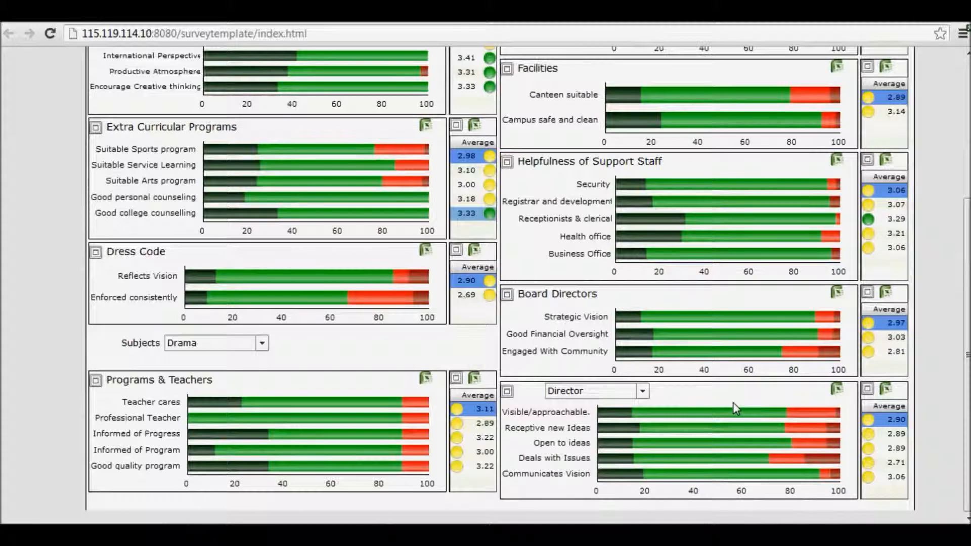
{"action": "scroll", "coordinate": [268, 374], "scroll_direction": "up", "scroll_amount": 4}
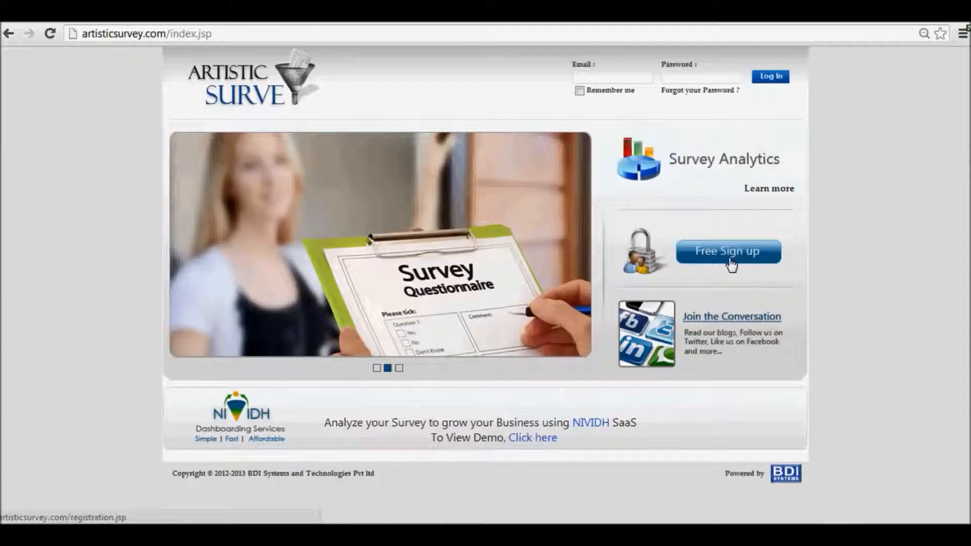
Register a free account, filling in the first name, last name, password, password confirmation and contact e-mail
{"action": "left_click", "coordinate": [730, 263]}
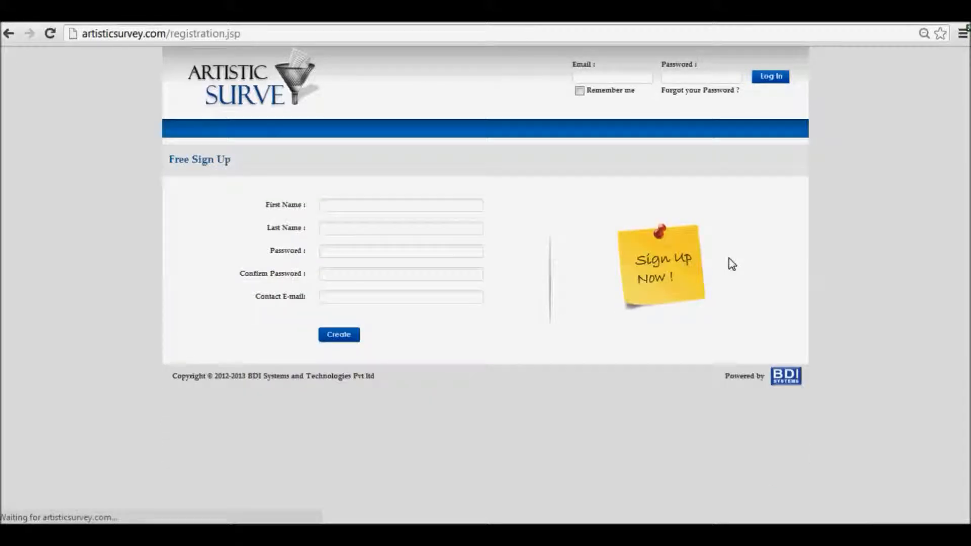
{"action": "left_click", "coordinate": [439, 206]}
{"action": "type", "text": "Willia"}
{"action": "type", "text": "m"}
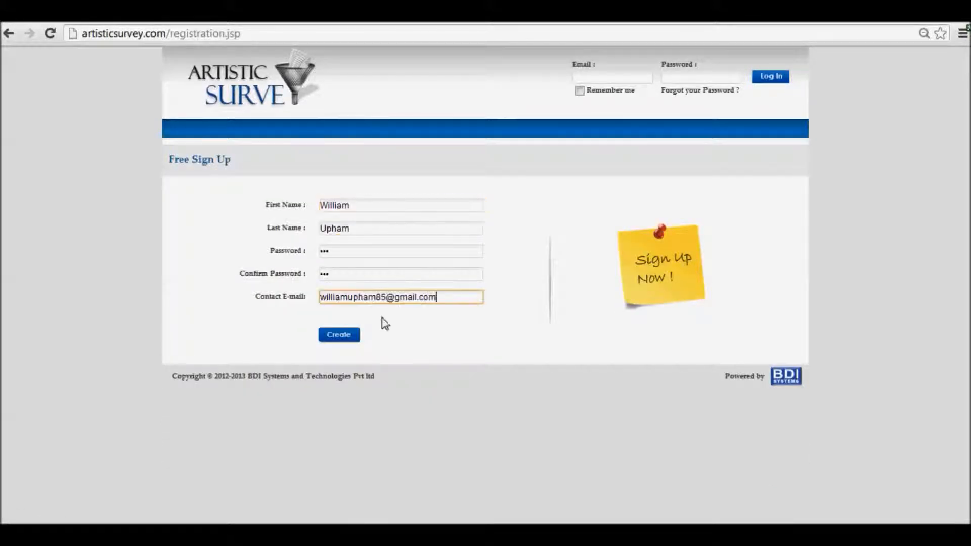
{"action": "left_click", "coordinate": [346, 340]}
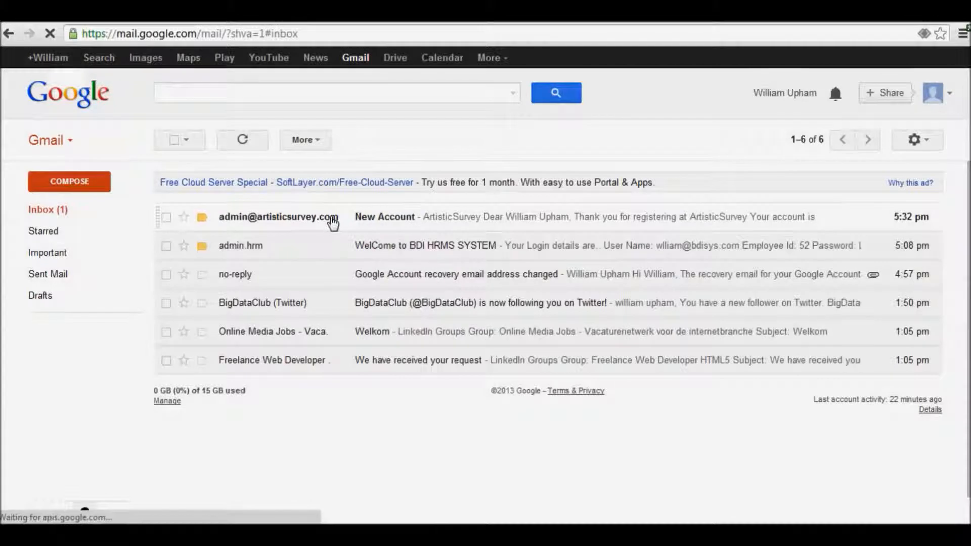
Activate the account from the New Account message in Gmail, and log in to Artistic Survey with the account password
{"action": "left_click", "coordinate": [332, 219]}
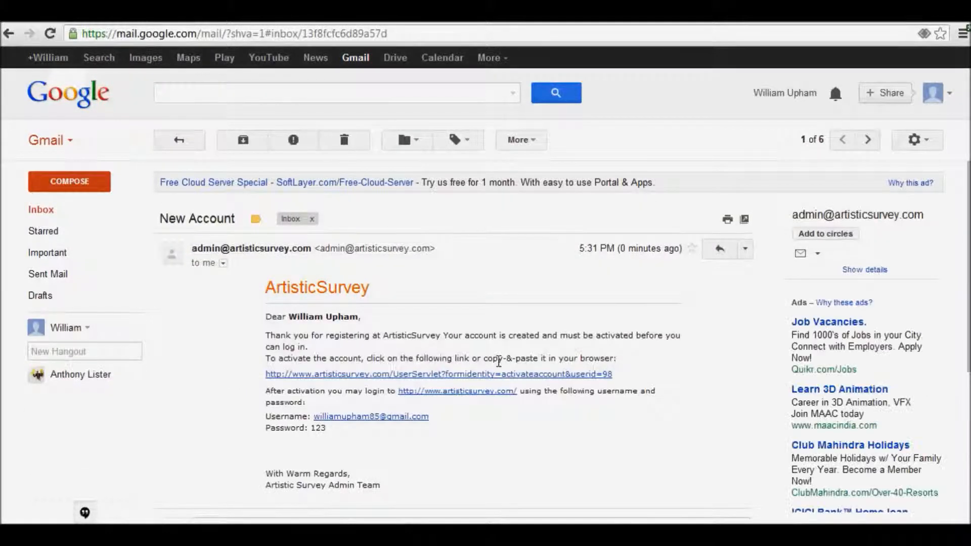
{"action": "left_click", "coordinate": [476, 376]}
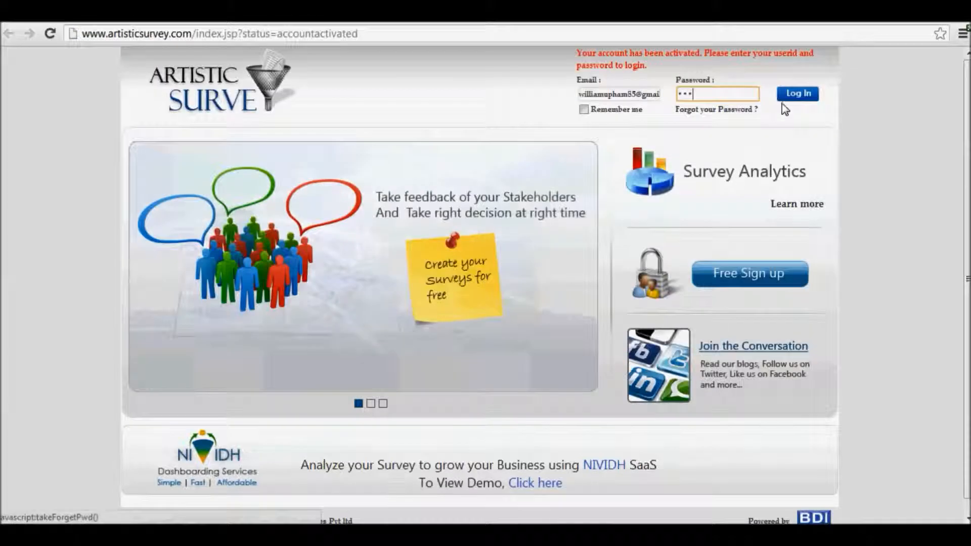
{"action": "type", "text": "123"}
{"action": "left_click", "coordinate": [793, 100]}
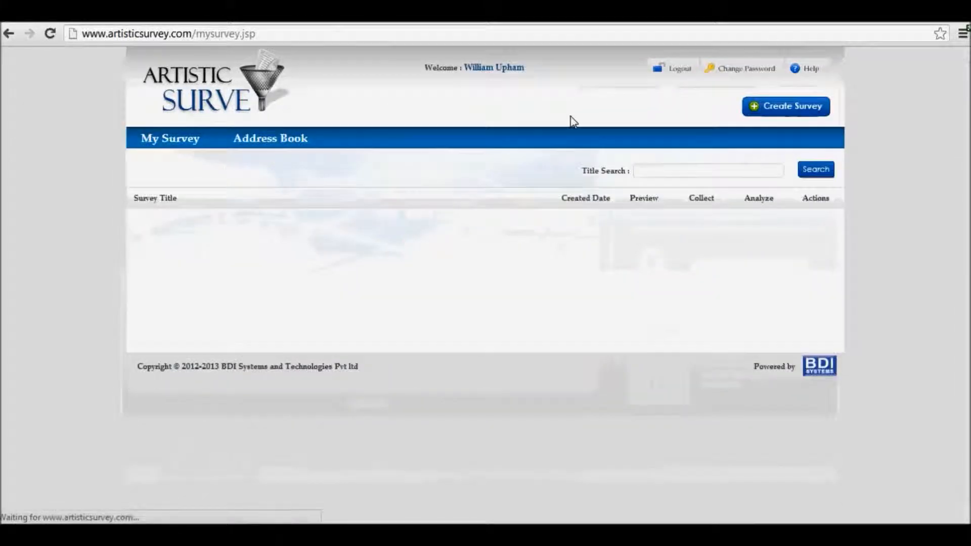
Open the form for creating a survey and look over its title, description and welcome message fields
{"action": "left_click", "coordinate": [784, 111]}
{"action": "left_click", "coordinate": [394, 240]}
{"action": "left_click", "coordinate": [393, 271]}
{"action": "scroll", "coordinate": [396, 282], "scroll_direction": "down", "scroll_amount": 3}
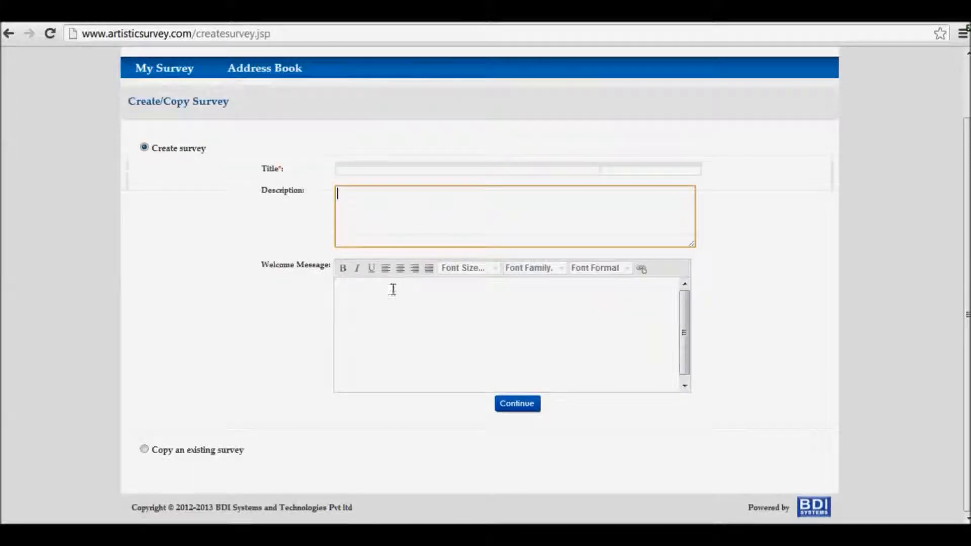
{"action": "left_click", "coordinate": [393, 289]}
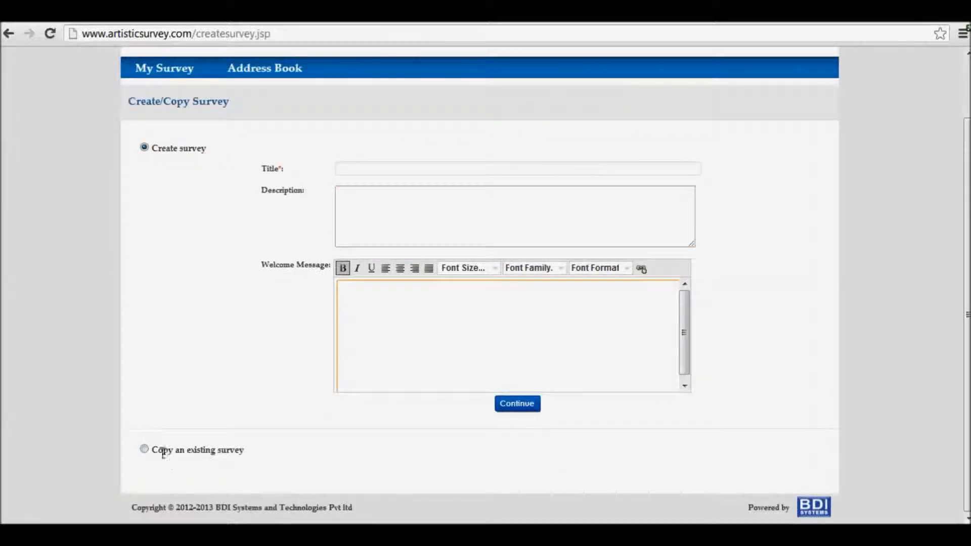
{"action": "left_click", "coordinate": [144, 449]}
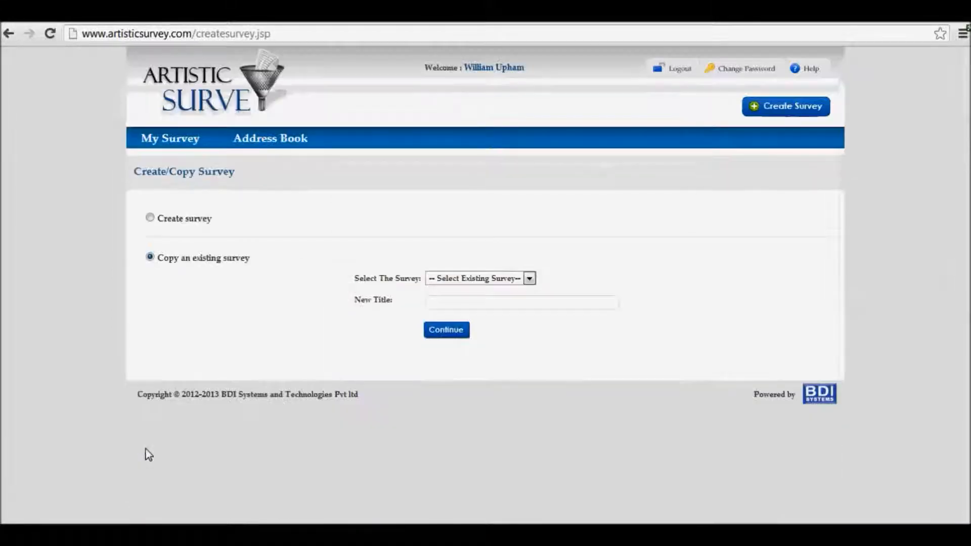
{"action": "left_click", "coordinate": [477, 281]}
{"action": "left_click", "coordinate": [530, 303]}
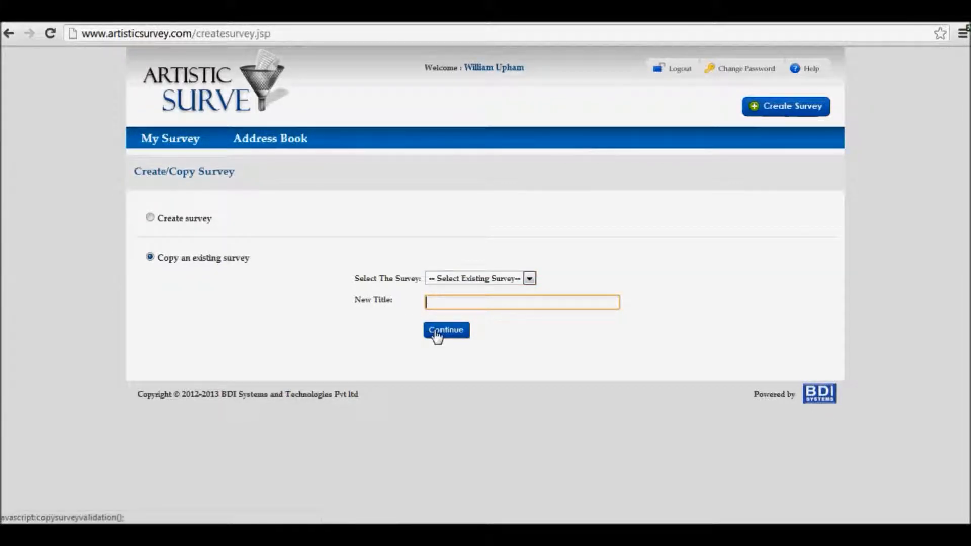
Create a survey titled "new test survey" with description "survey is created for test purpose only" and welcome message "Welcome Friends"
{"action": "left_click", "coordinate": [149, 218]}
{"action": "left_click", "coordinate": [384, 240]}
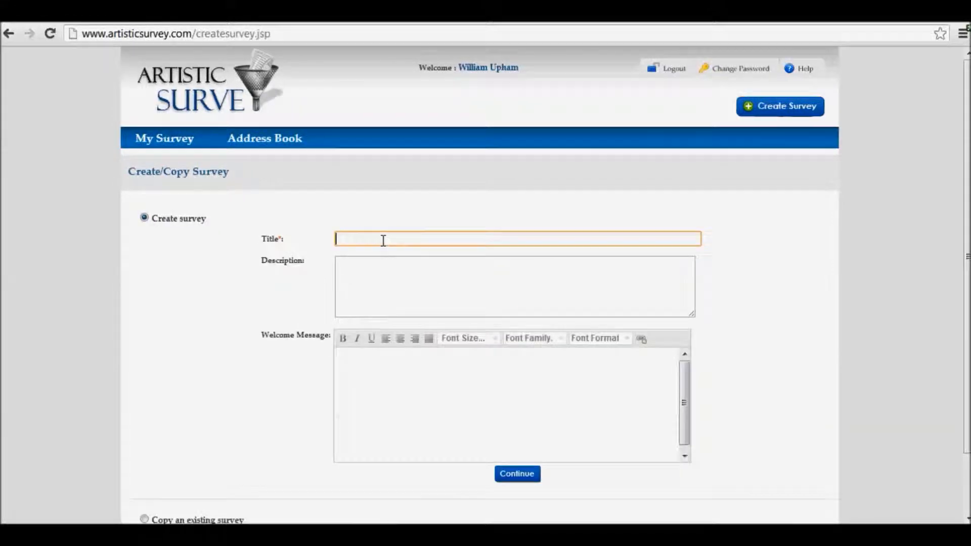
{"action": "type", "text": "new test survey"}
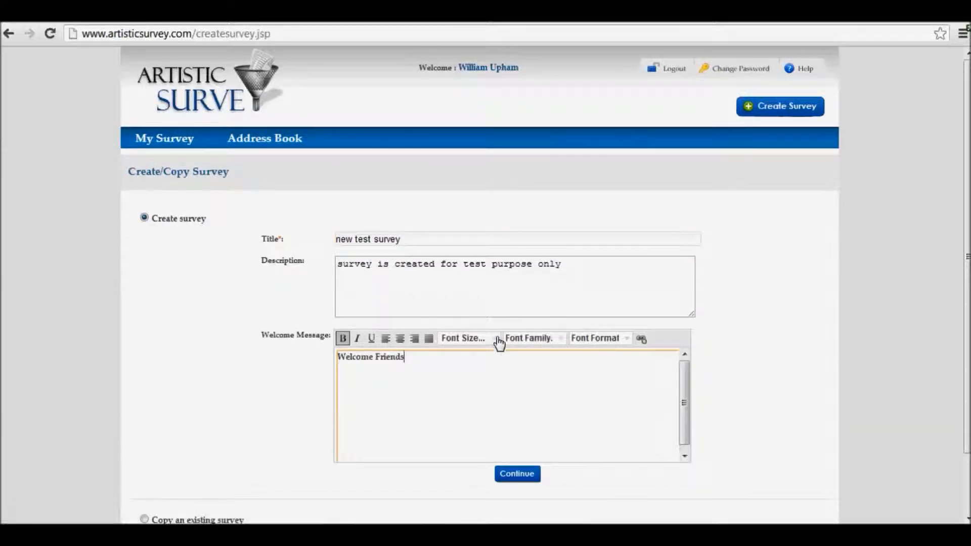
{"action": "left_click", "coordinate": [498, 343]}
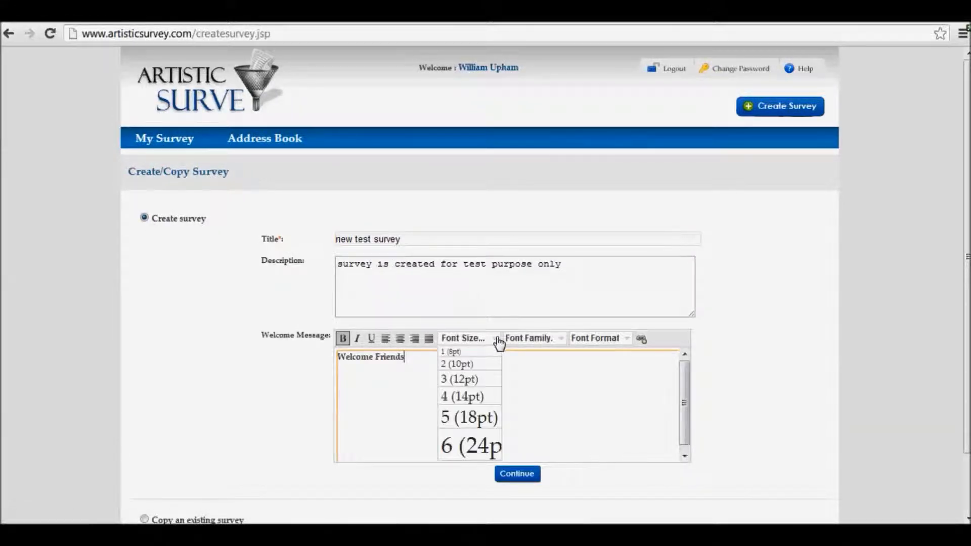
{"action": "left_click", "coordinate": [555, 374]}
{"action": "left_click", "coordinate": [565, 340]}
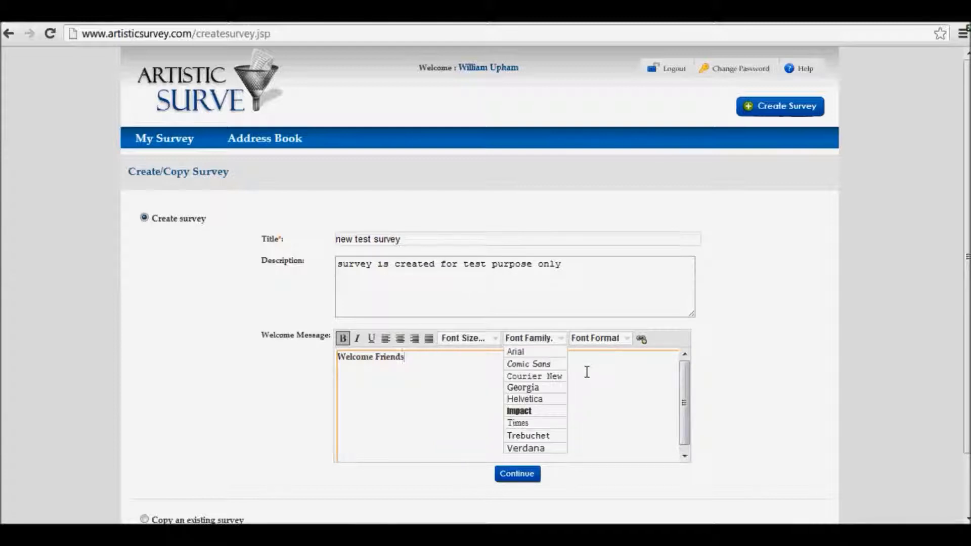
{"action": "left_click", "coordinate": [587, 372]}
{"action": "left_click", "coordinate": [625, 340]}
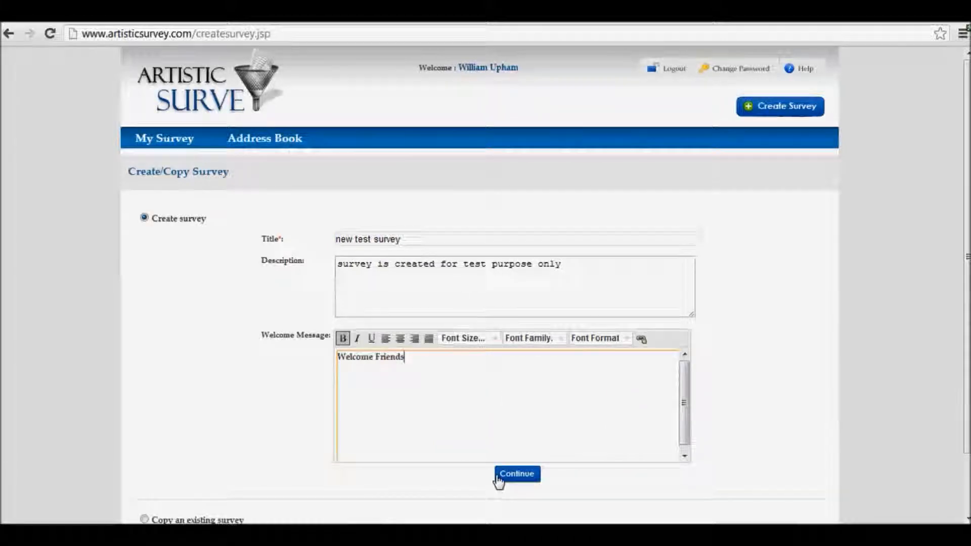
{"action": "left_click", "coordinate": [514, 475]}
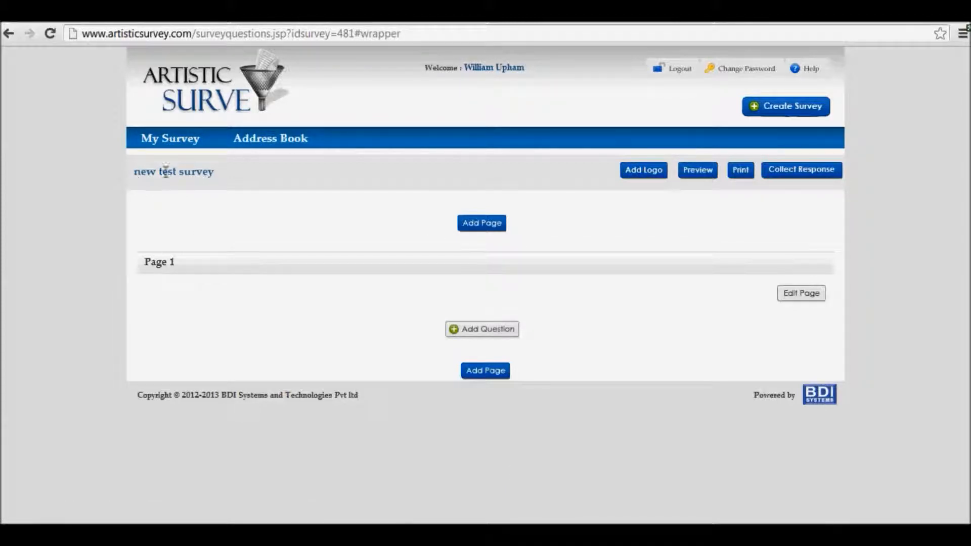
Add a new contact list named "first address book" to the address book
{"action": "left_click", "coordinate": [263, 145]}
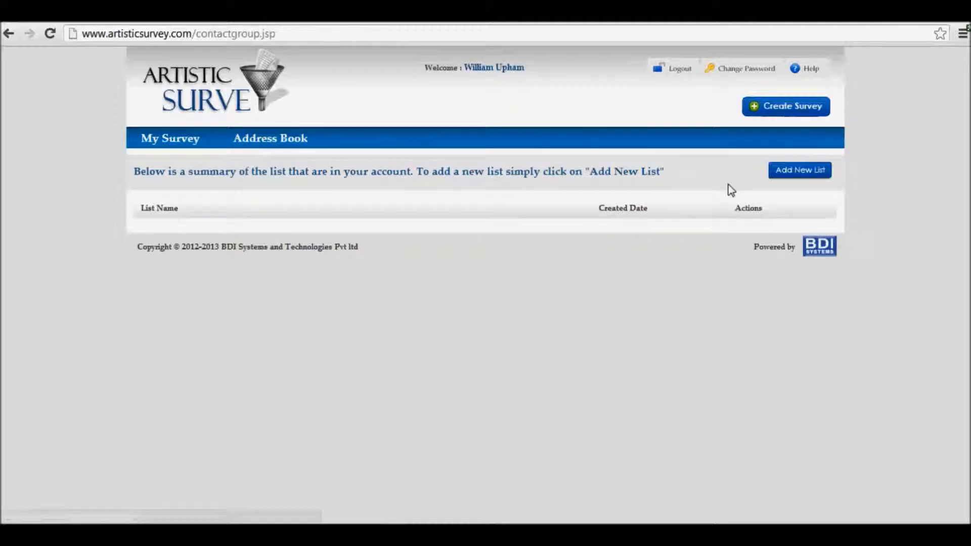
{"action": "left_click", "coordinate": [799, 171]}
{"action": "left_click", "coordinate": [335, 121]}
{"action": "type", "text": "first address book"}
{"action": "left_click", "coordinate": [484, 183]}
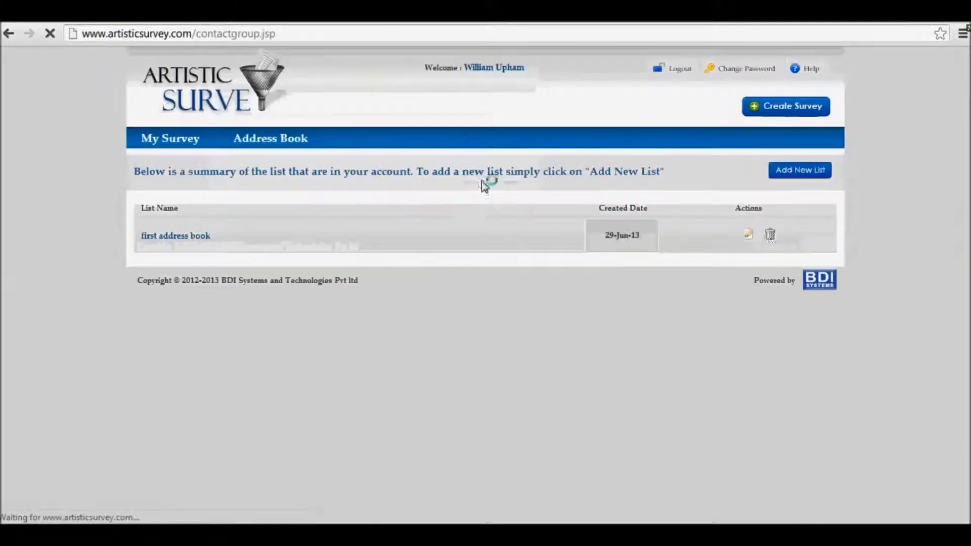
Add the contact's e-mail address to the "first address book" list and save it
{"action": "left_click", "coordinate": [717, 238]}
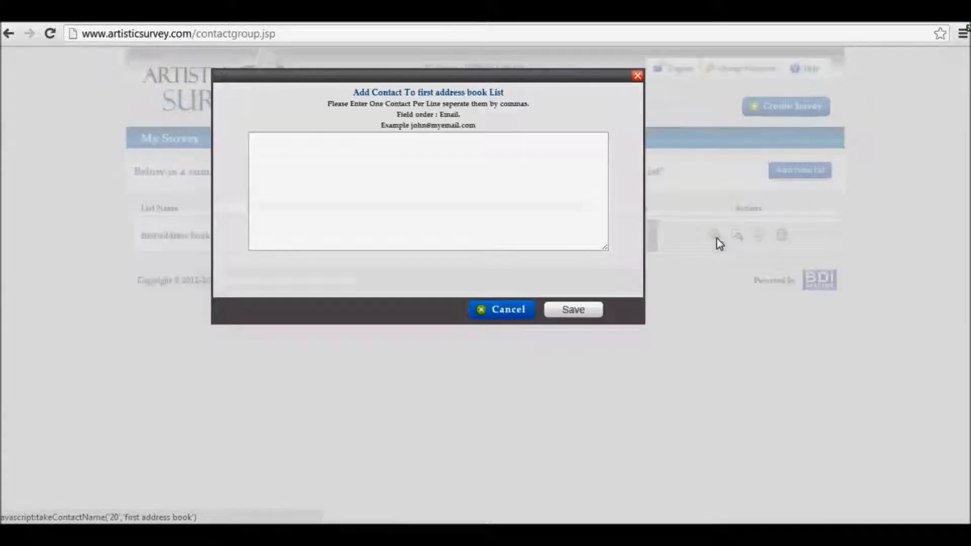
{"action": "left_click", "coordinate": [430, 160]}
{"action": "key", "text": "ctrl+v"}
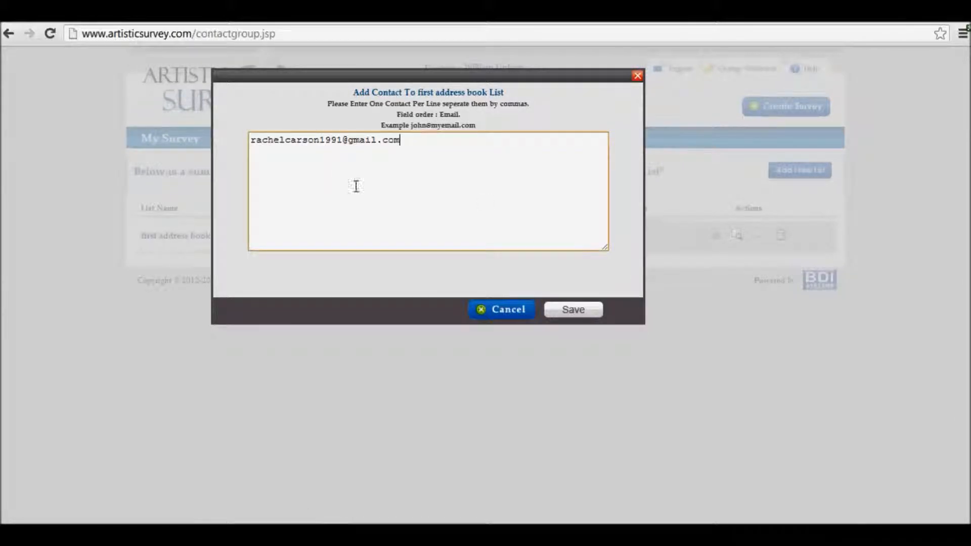
{"action": "left_click", "coordinate": [571, 314]}
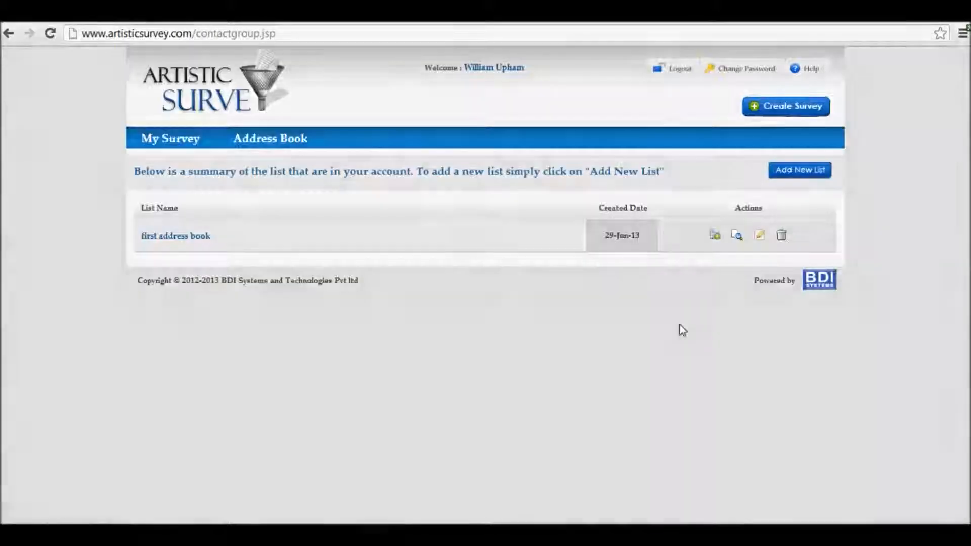
In "new test survey", add a page after Page 1 and title Page 1 "First Page"
{"action": "left_click", "coordinate": [173, 141]}
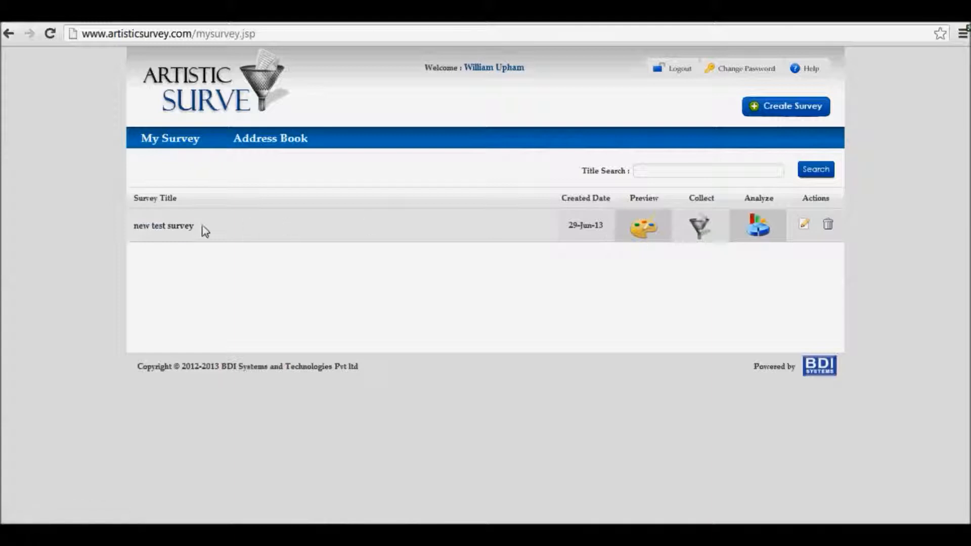
{"action": "left_click", "coordinate": [168, 228]}
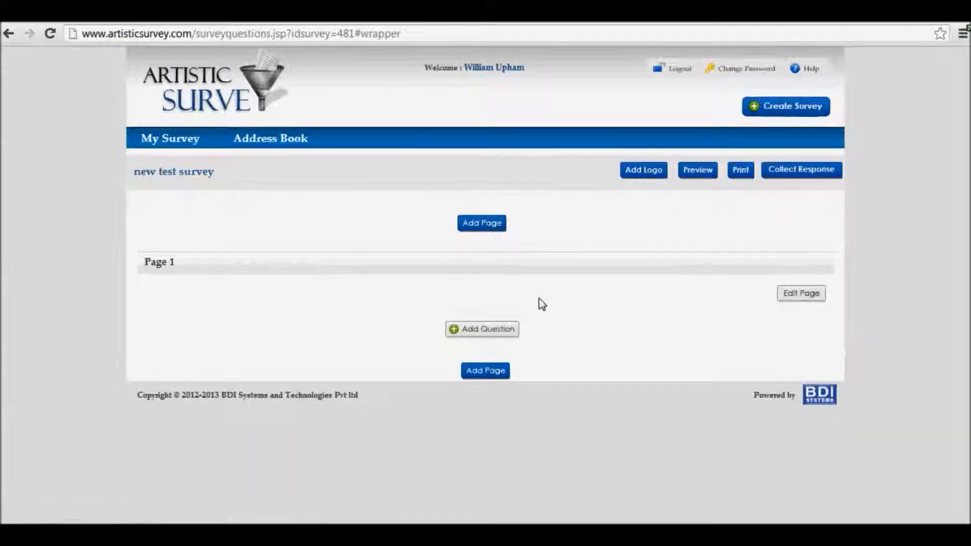
{"action": "left_click", "coordinate": [493, 373]}
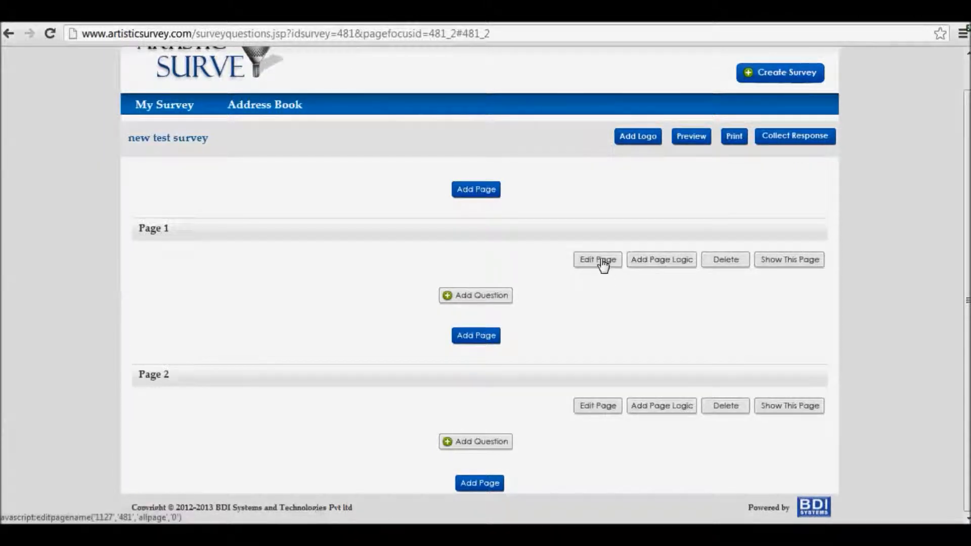
{"action": "left_click", "coordinate": [605, 266]}
{"action": "left_click", "coordinate": [472, 275]}
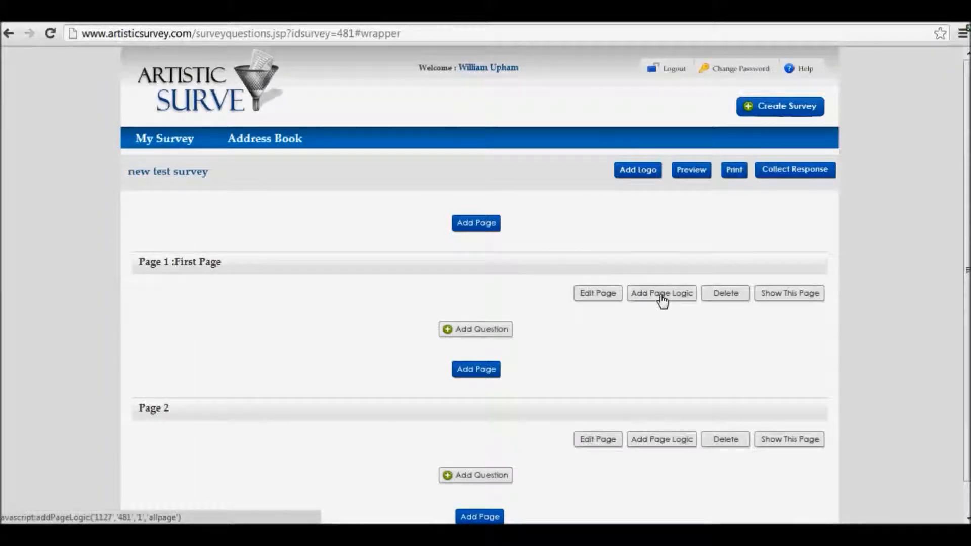
{"action": "left_click", "coordinate": [657, 294]}
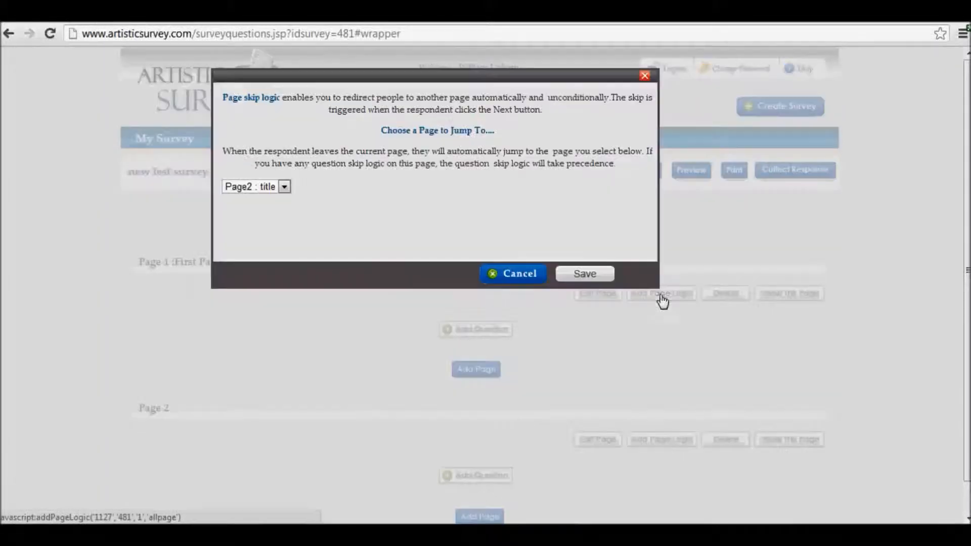
{"action": "left_click", "coordinate": [285, 187]}
{"action": "left_click", "coordinate": [286, 199]}
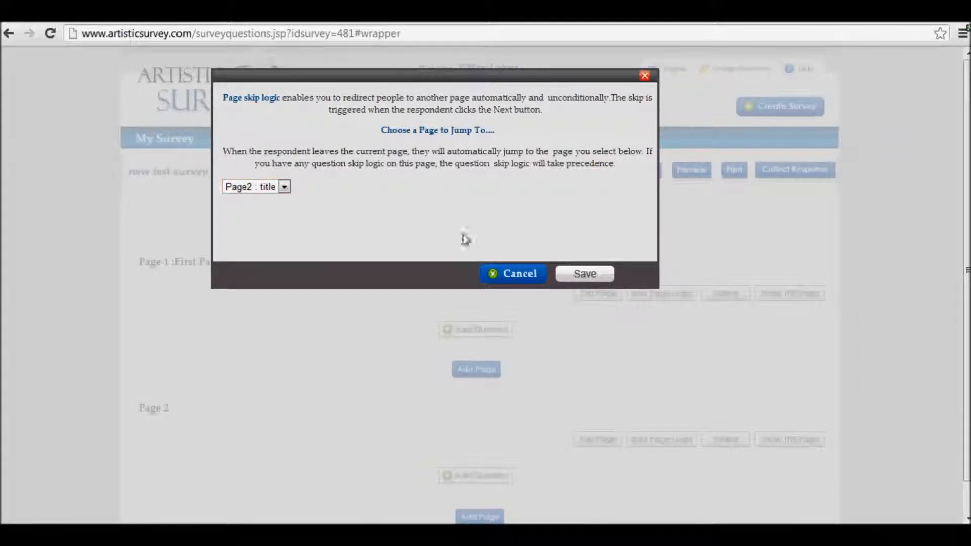
{"action": "left_click", "coordinate": [526, 275]}
Delete Page 2 from the survey
{"action": "left_click", "coordinate": [725, 408]}
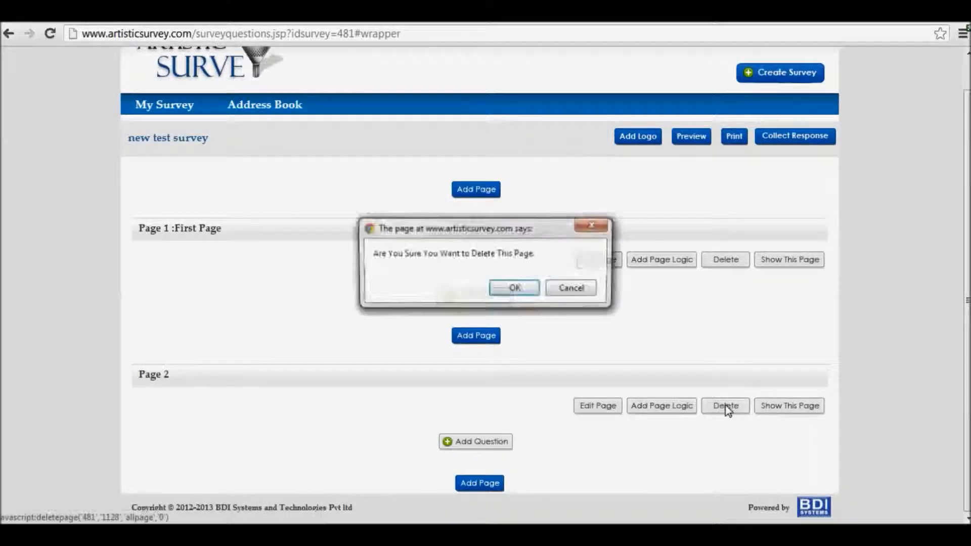
{"action": "left_click", "coordinate": [529, 287]}
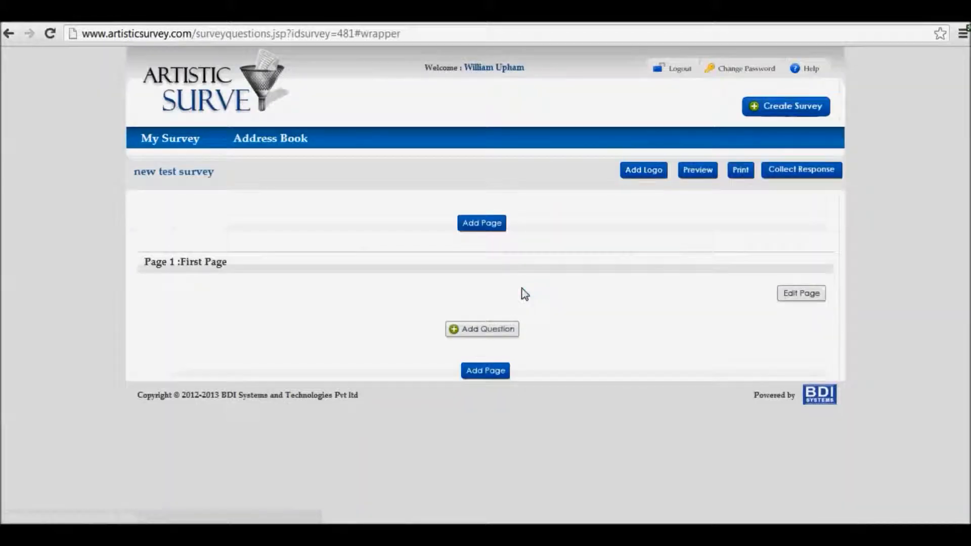
Start a "Multiple choice with one correct answer" question on the first page with the text "Your favorite country?"
{"action": "left_click", "coordinate": [484, 330]}
{"action": "left_click", "coordinate": [314, 131]}
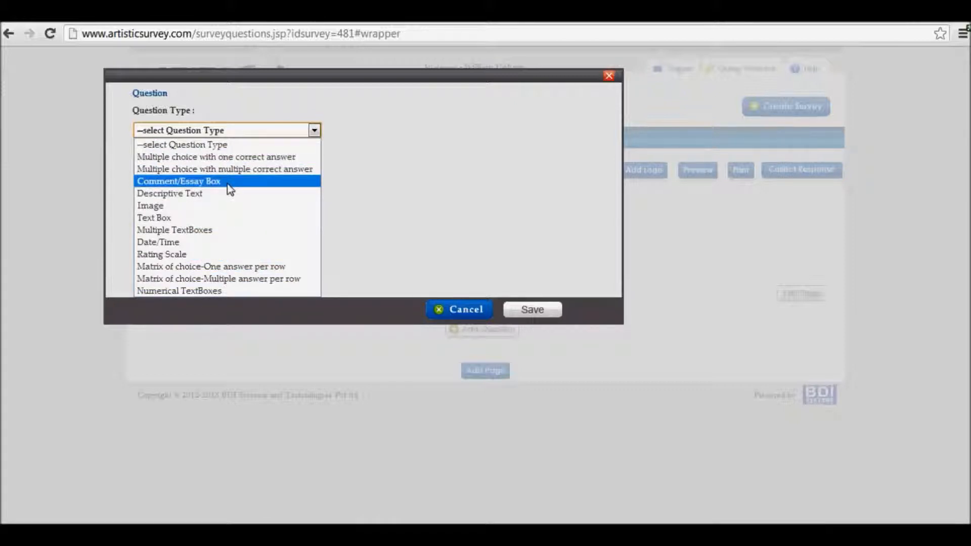
{"action": "left_click", "coordinate": [361, 153]}
{"action": "left_click", "coordinate": [301, 131]}
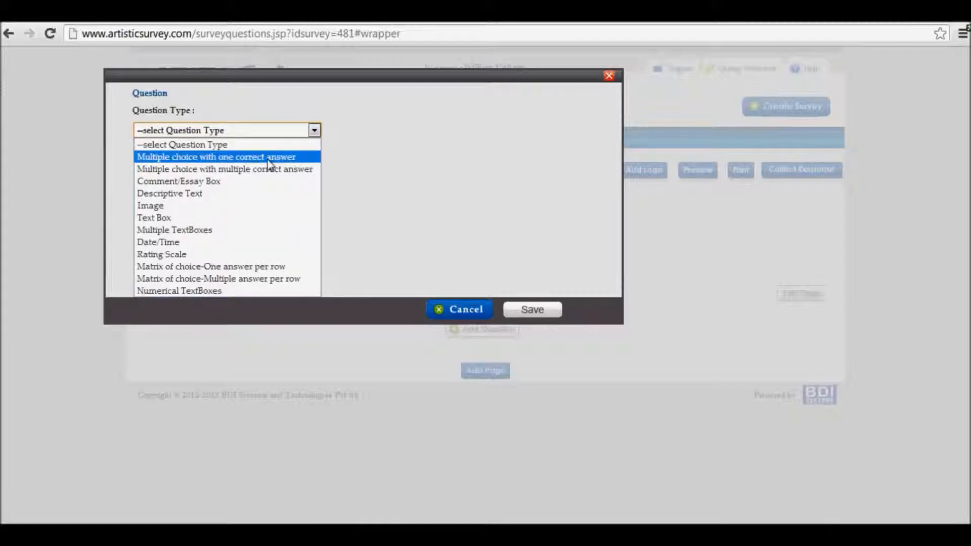
{"action": "left_click", "coordinate": [268, 161]}
{"action": "left_click", "coordinate": [249, 183]}
{"action": "type", "text": "Your favorite country?"}
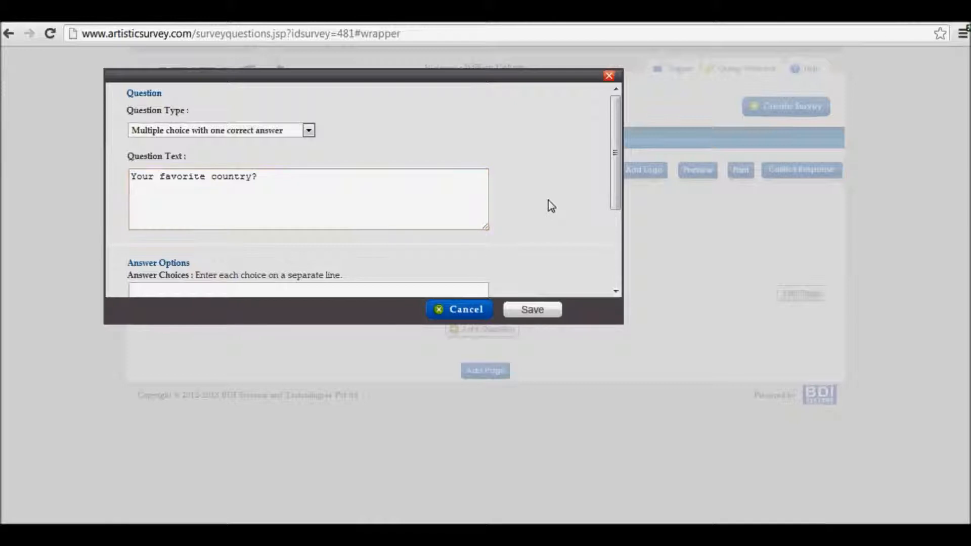
Enter the answer choices USA, UK, Germany, Japan, China and Australia on separate lines for the question
{"action": "scroll", "coordinate": [548, 200], "scroll_direction": "down", "scroll_amount": 3}
{"action": "left_click", "coordinate": [334, 174]}
{"action": "type", "text": "USA"}
{"action": "key", "text": "Return"}
{"action": "type", "text": "UK"}
{"action": "key", "text": "Return"}
{"action": "type", "text": "Germany"}
{"action": "key", "text": "Return"}
{"action": "type", "text": "Japan "}
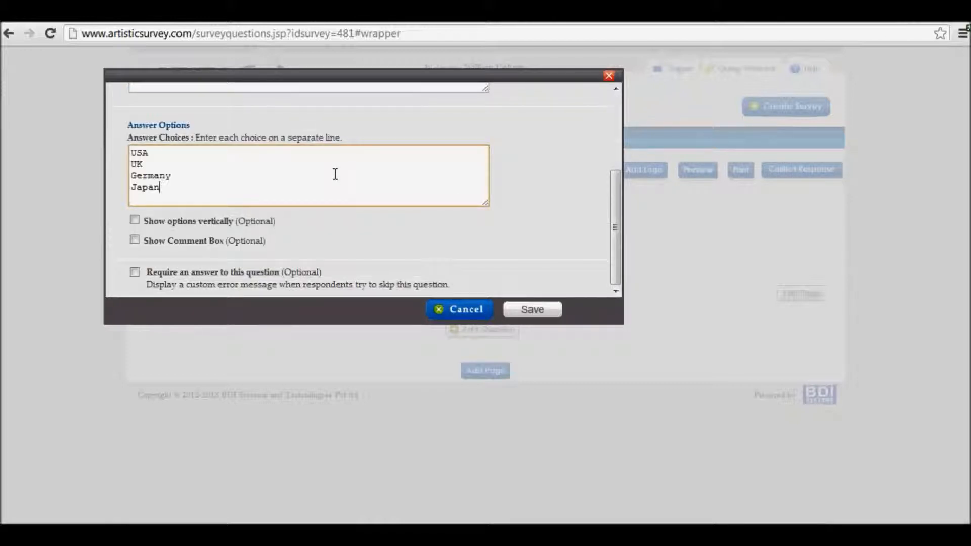
{"action": "type", "text": "China"}
{"action": "key", "text": "Return"}
{"action": "type", "text": "Austra"}
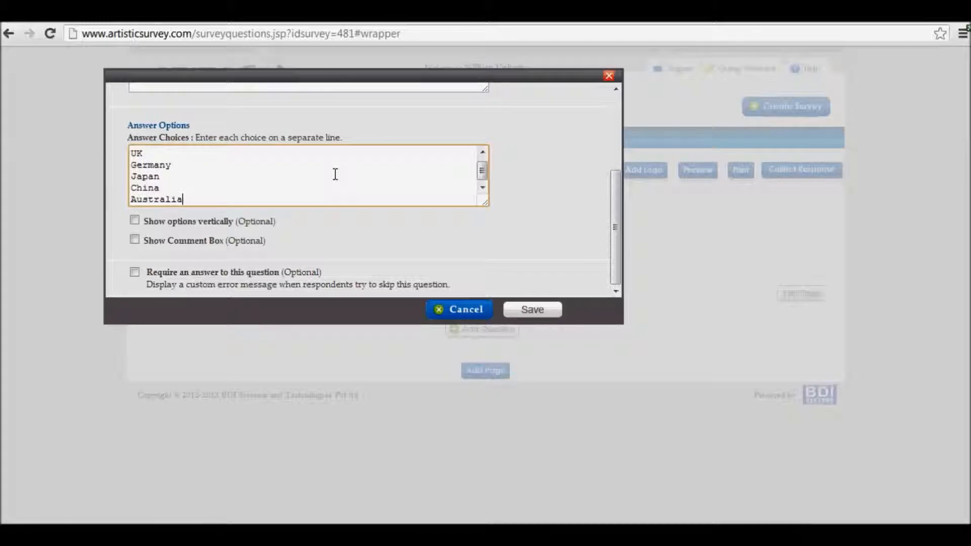
{"action": "type", "text": "lia"}
Complete the answer choices with Australia, France and India on separate lines and save the favorite country question
{"action": "key", "text": "Return"}
{"action": "type", "text": "Fran"}
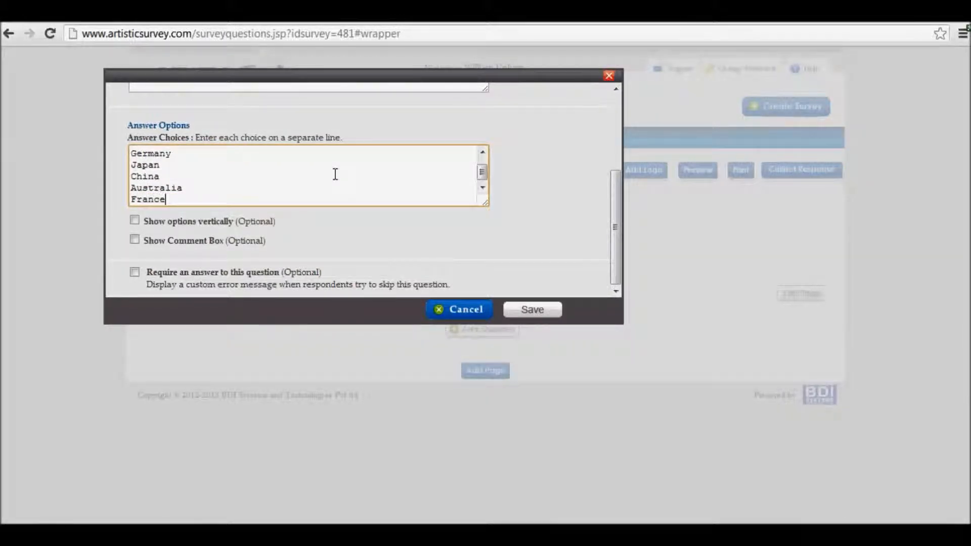
{"action": "type", "text": "ce"}
{"action": "key", "text": "Return"}
{"action": "type", "text": "India"}
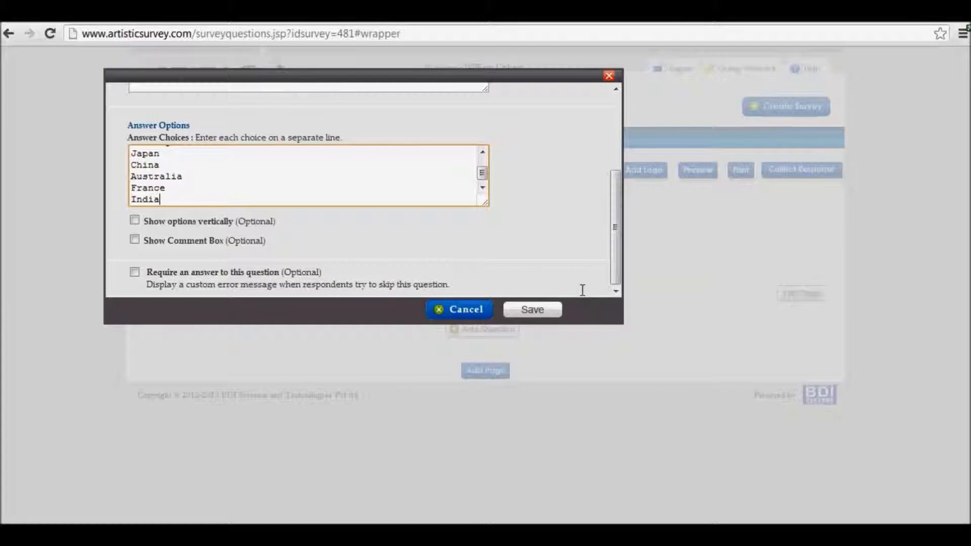
{"action": "left_click", "coordinate": [525, 309]}
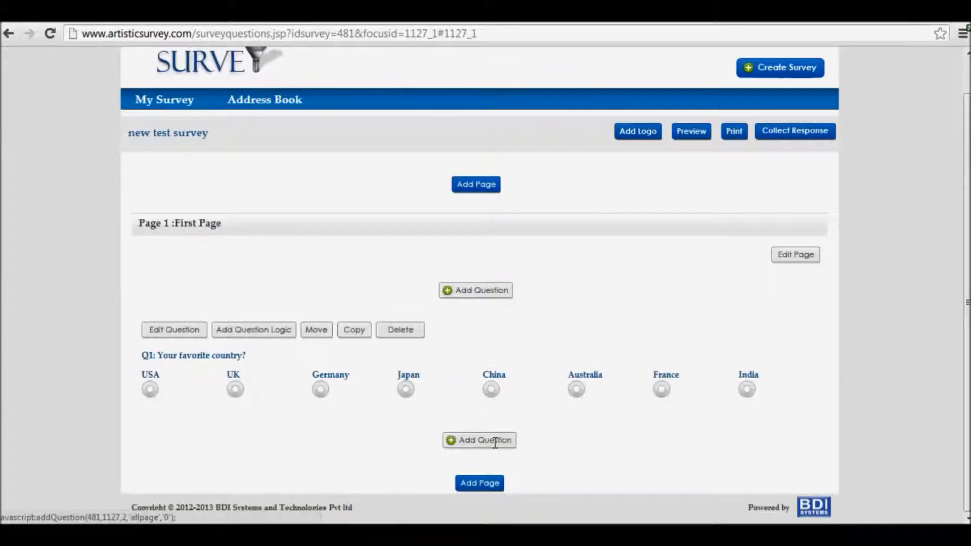
Below the first question, start a "Multiple choice with multiple correct answer" question with the text "Your Dream City ?"
{"action": "left_click", "coordinate": [494, 443]}
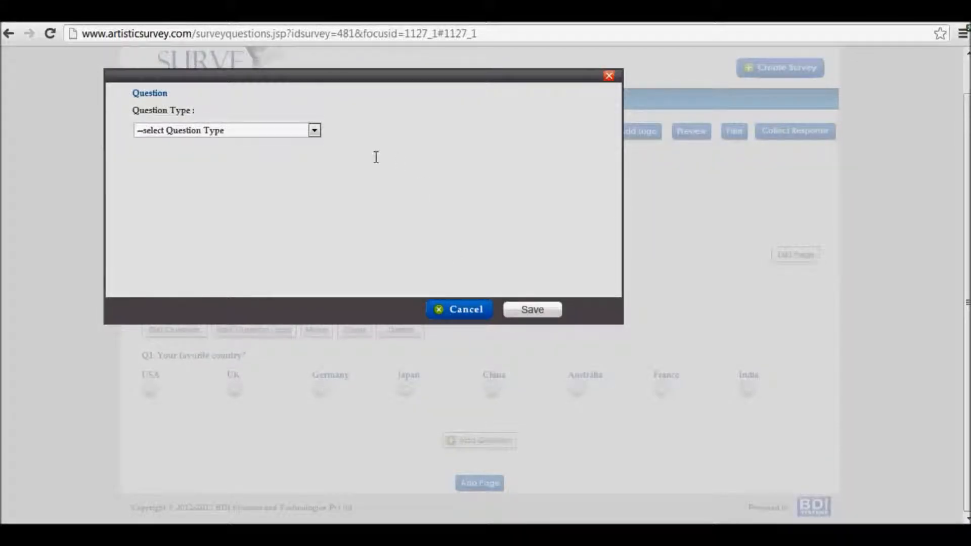
{"action": "left_click", "coordinate": [305, 128]}
{"action": "left_click", "coordinate": [296, 167]}
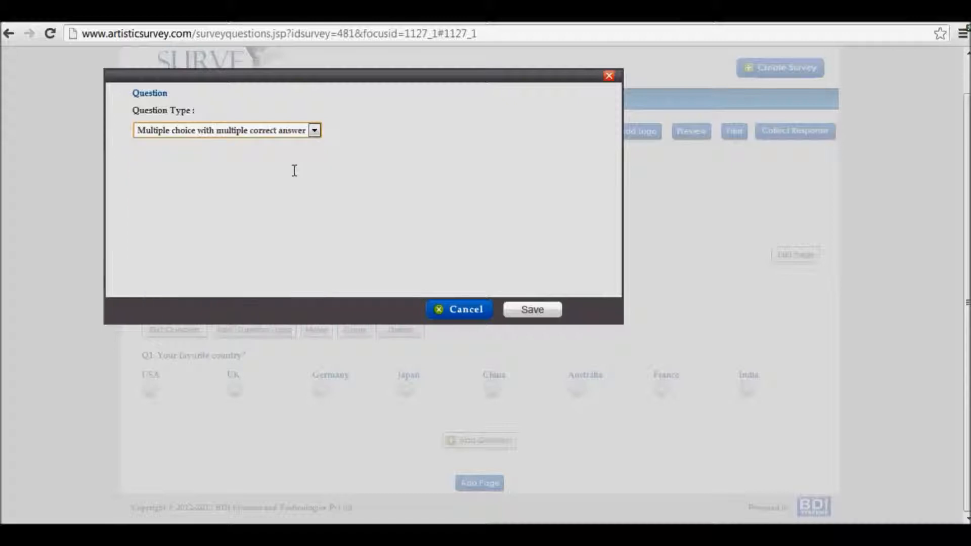
{"action": "left_click", "coordinate": [229, 191]}
{"action": "type", "text": "Your Dream City ?"}
Enter the choices Texas, Newyork, Tokyo, London, Paris, Sydney, Bangalore, Lasvegas and None of these on separate lines and save the question
{"action": "scroll", "coordinate": [256, 229], "scroll_direction": "down", "scroll_amount": 1}
{"action": "left_click", "coordinate": [256, 230]}
{"action": "type", "text": "Tex"}
{"action": "type", "text": "as Newyork Tokyo London"}
{"action": "key", "text": "Return"}
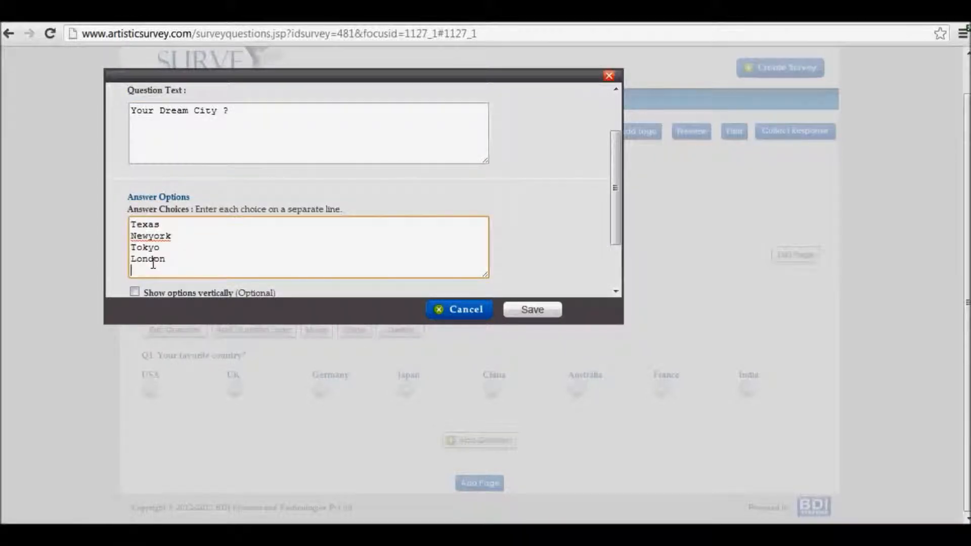
{"action": "type", "text": "Paris"}
{"action": "key", "text": "Return"}
{"action": "type", "text": "Sydney"}
{"action": "key", "text": "Return"}
{"action": "type", "text": "Bangalore"}
{"action": "key", "text": "Return"}
{"action": "type", "text": "Lasvegas"}
{"action": "key", "text": "Return"}
{"action": "type", "text": "None of these"}
{"action": "scroll", "coordinate": [539, 238], "scroll_direction": "down", "scroll_amount": 2}
{"action": "left_click", "coordinate": [532, 309]}
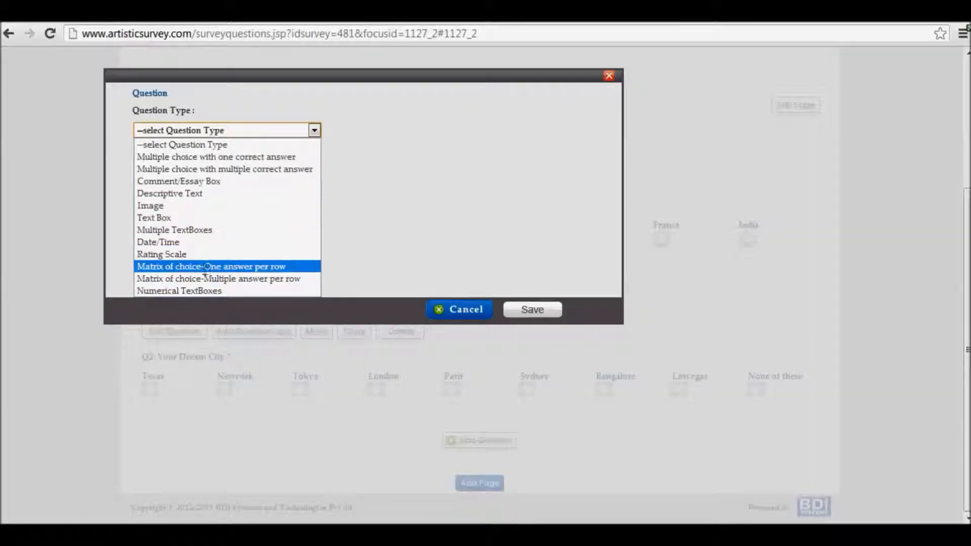
Start a Rating Scale question "Give Rating To your Favorite technical skill" with row choices BigData, Analytics, Android, IOS, HTML5, JAVA, .NET and None of These
{"action": "left_click", "coordinate": [181, 254]}
{"action": "type", "text": "Give Rating To your Favorite technical skill"}
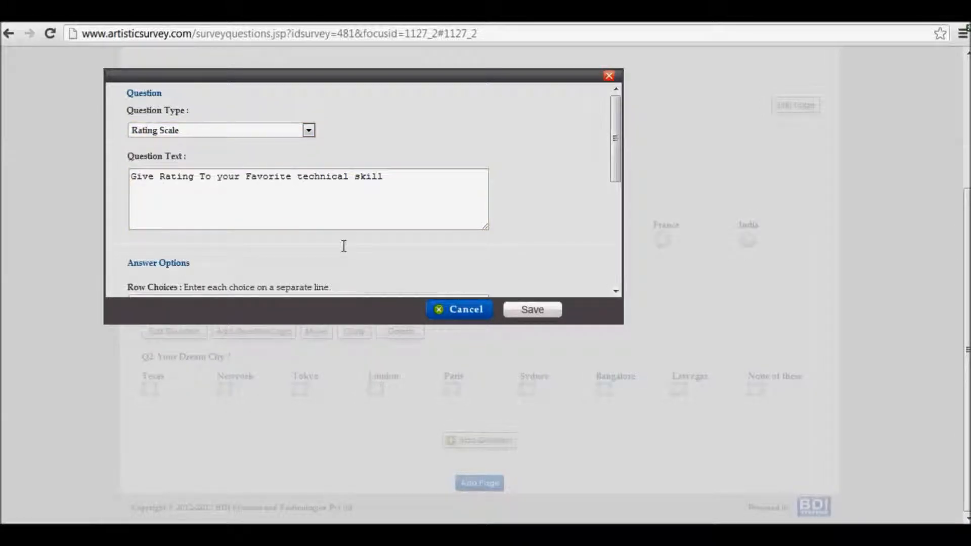
{"action": "scroll", "coordinate": [343, 245], "scroll_direction": "down", "scroll_amount": 3}
{"action": "left_click", "coordinate": [344, 246]}
{"action": "type", "text": "BigData"}
{"action": "key", "text": "Return"}
{"action": "type", "text": "Analytics"}
{"action": "key", "text": "Return"}
{"action": "type", "text": "Android"}
{"action": "key", "text": "Return"}
{"action": "type", "text": "IOS "}
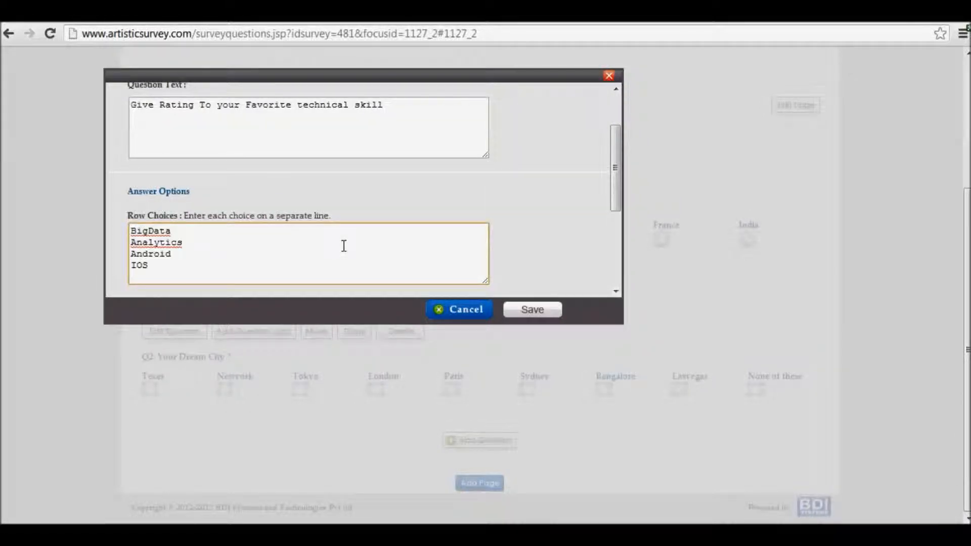
{"action": "type", "text": "HTML5"}
{"action": "key", "text": "Return"}
{"action": "type", "text": "JAVA"}
{"action": "key", "text": "Return"}
{"action": "type", "text": ".NET"}
{"action": "key", "text": "Return"}
{"action": "type", "text": "None of These"}
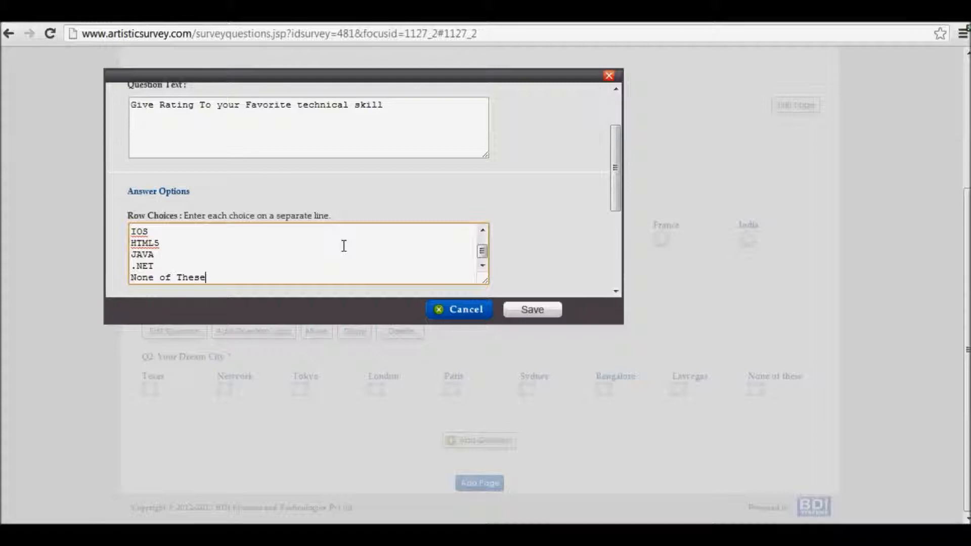
Enable the comment box, label the four ratings 1, 2, 3 and 4, and save the rating question
{"action": "scroll", "coordinate": [344, 247], "scroll_direction": "down", "scroll_amount": 3}
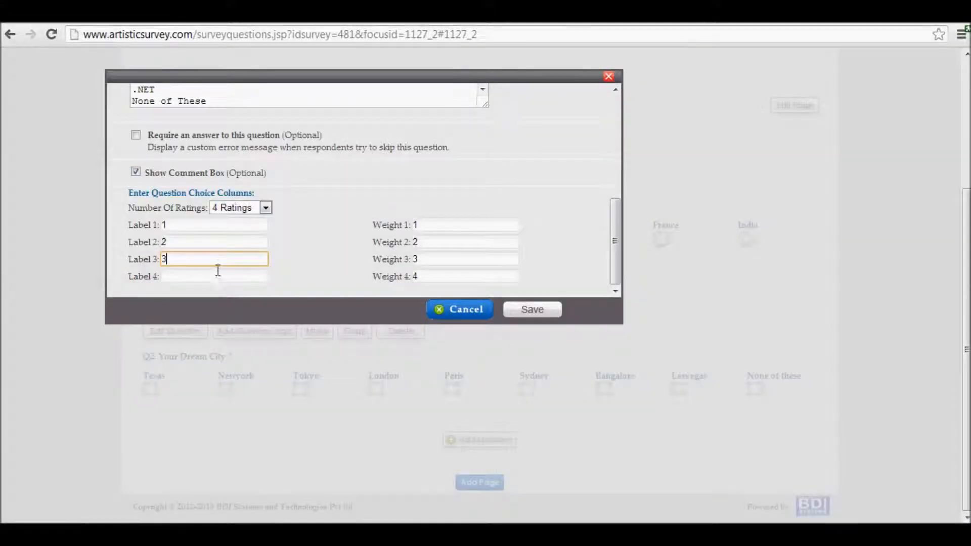
{"action": "left_click", "coordinate": [217, 274]}
{"action": "type", "text": "4"}
{"action": "left_click", "coordinate": [327, 235]}
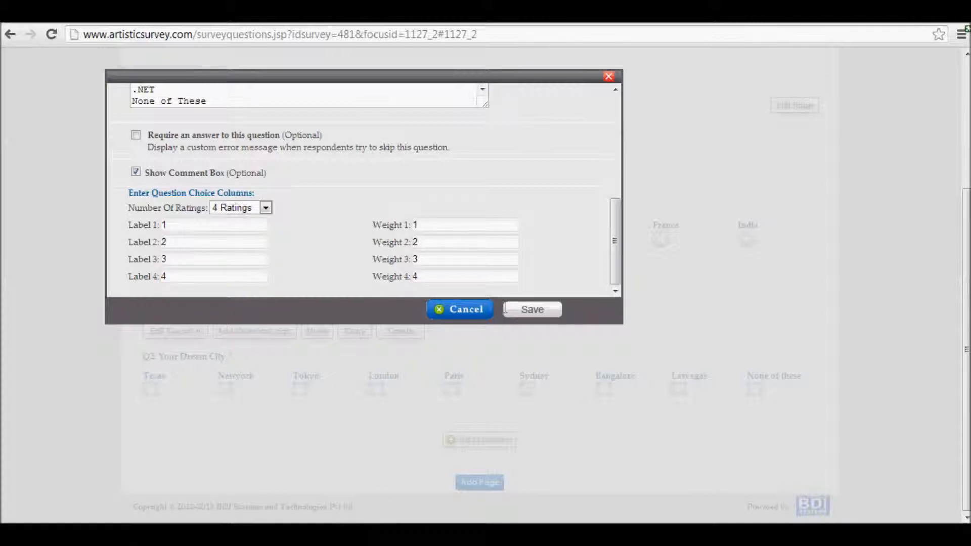
{"action": "left_click", "coordinate": [531, 308]}
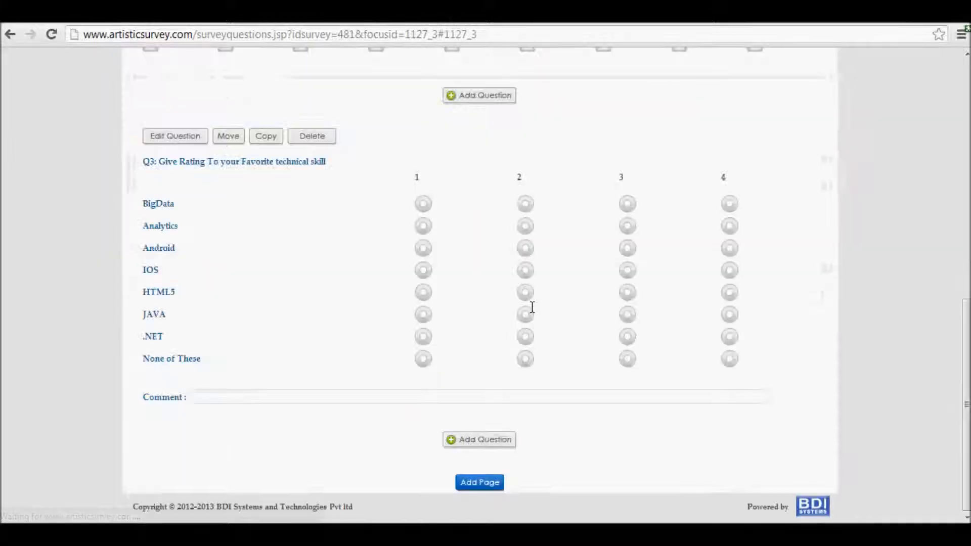
Review the three saved questions on the first page of the survey
{"action": "scroll", "coordinate": [532, 307], "scroll_direction": "up", "scroll_amount": 3}
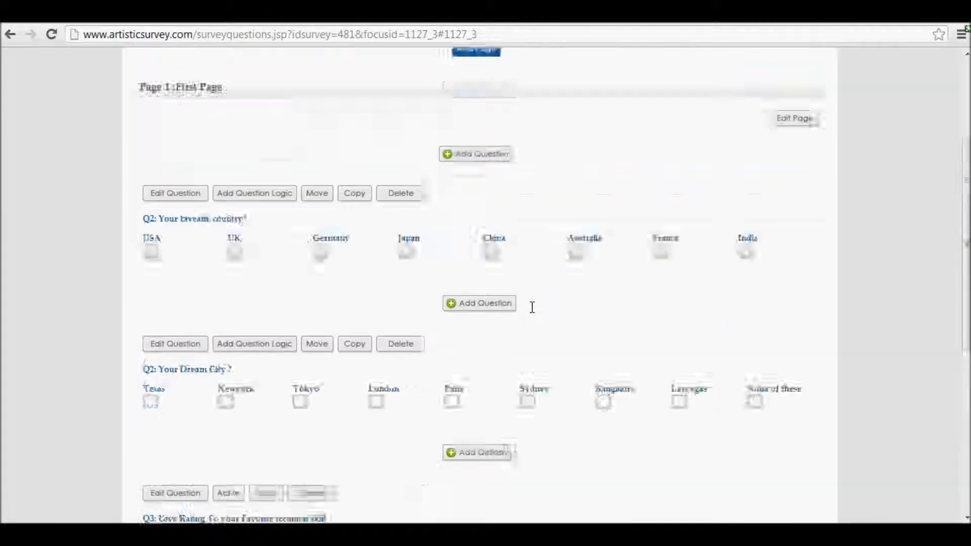
{"action": "scroll", "coordinate": [531, 307], "scroll_direction": "up", "scroll_amount": 7}
{"action": "scroll", "coordinate": [532, 307], "scroll_direction": "down", "scroll_amount": 6}
{"action": "scroll", "coordinate": [532, 307], "scroll_direction": "down", "scroll_amount": 5}
{"action": "scroll", "coordinate": [531, 307], "scroll_direction": "up", "scroll_amount": 9}
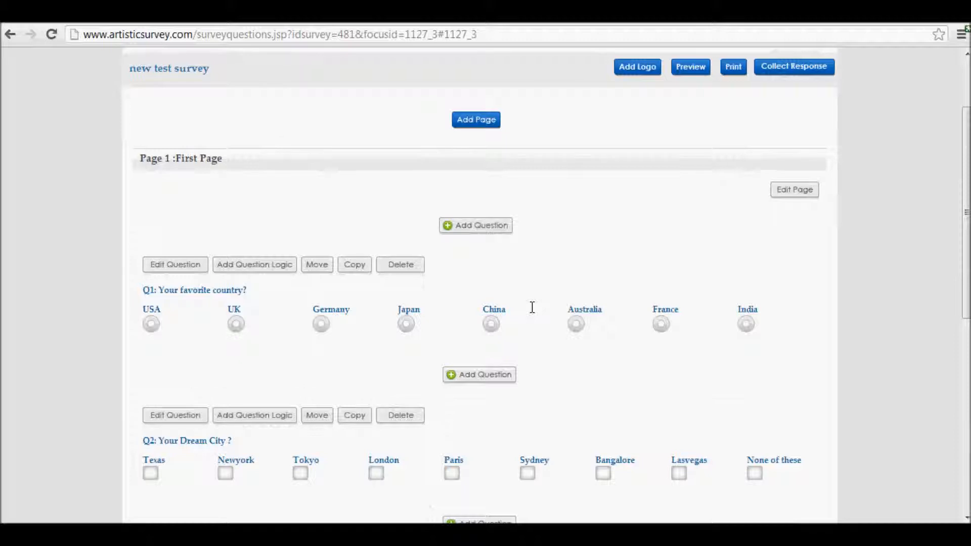
{"action": "scroll", "coordinate": [532, 307], "scroll_direction": "up", "scroll_amount": 2}
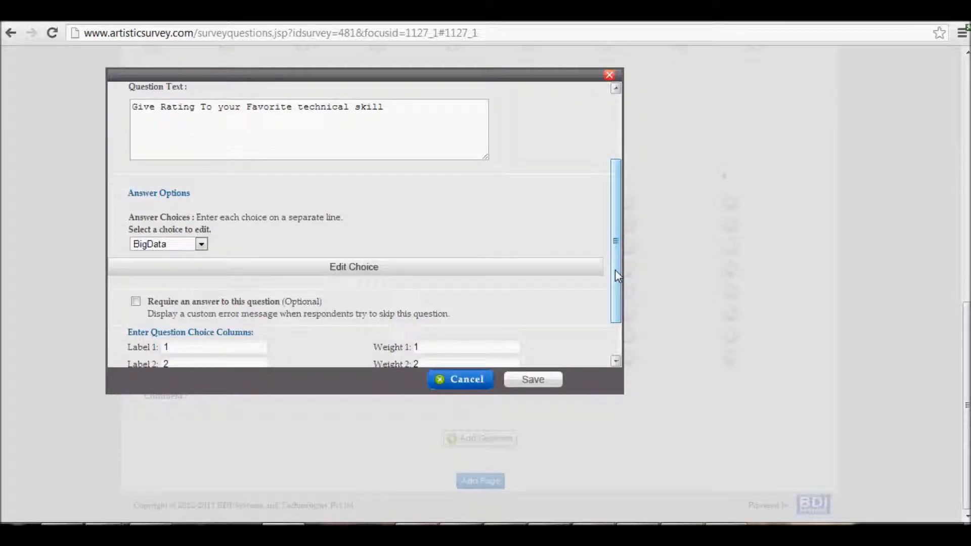
Examine the edit options of the technical skill rating question, cancel the edit and start moving the question
{"action": "scroll", "coordinate": [617, 273], "scroll_direction": "down", "scroll_amount": 1}
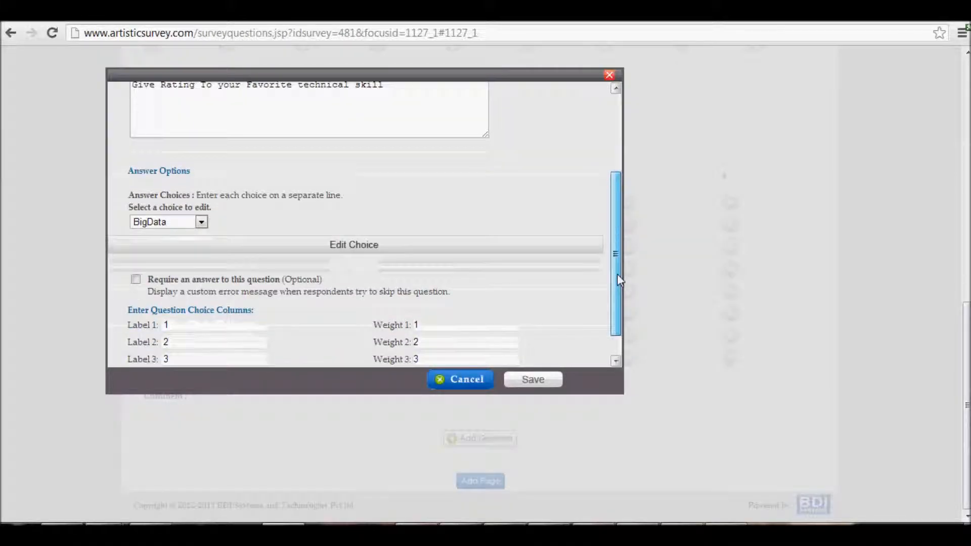
{"action": "left_click", "coordinate": [480, 380]}
{"action": "left_click", "coordinate": [230, 135]}
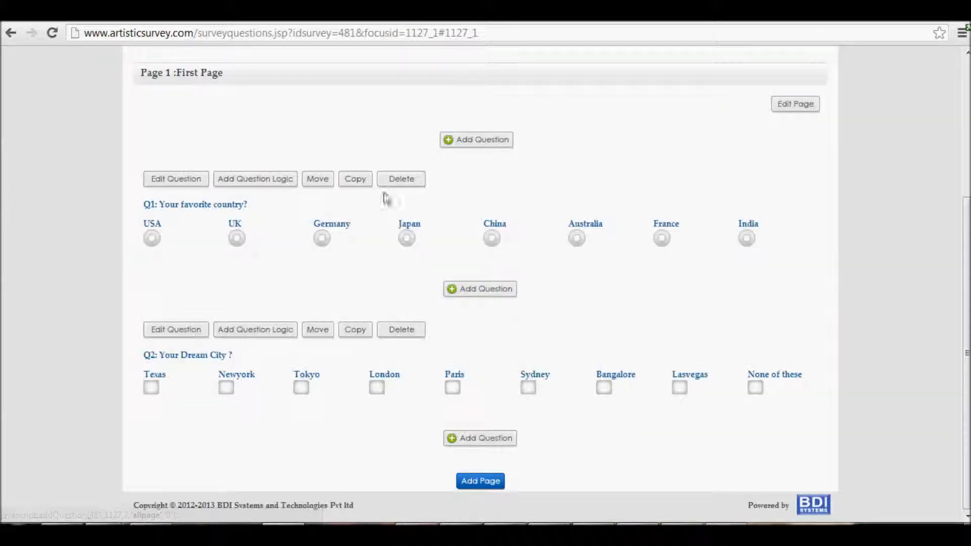
Paste a copy of the favorite country question above the original on the first page, and delete the copy
{"action": "left_click", "coordinate": [350, 182]}
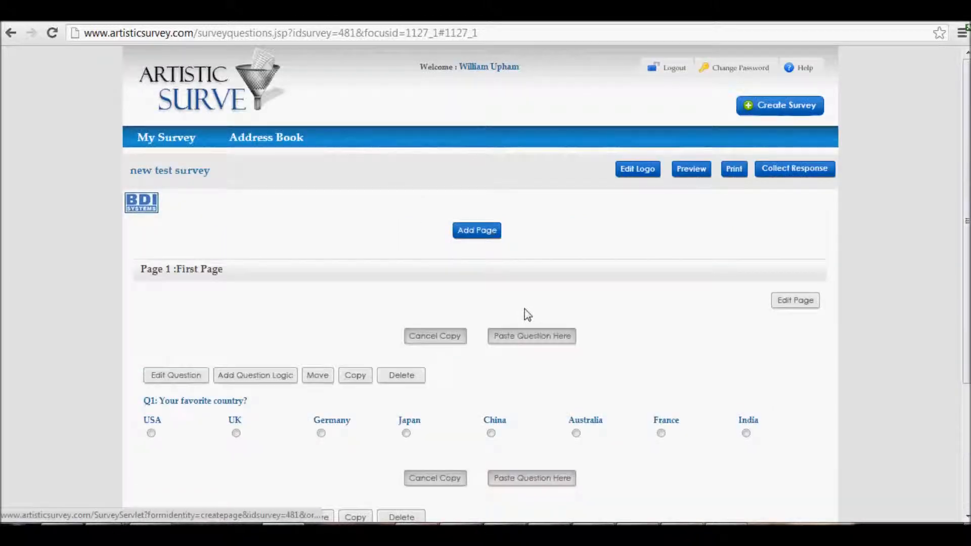
{"action": "left_click", "coordinate": [538, 337]}
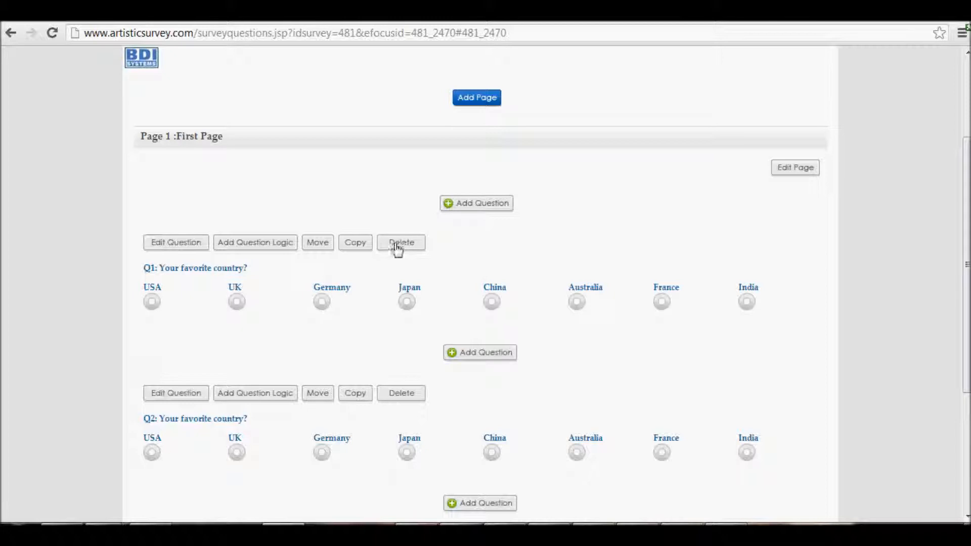
{"action": "left_click", "coordinate": [397, 243]}
{"action": "left_click", "coordinate": [521, 287]}
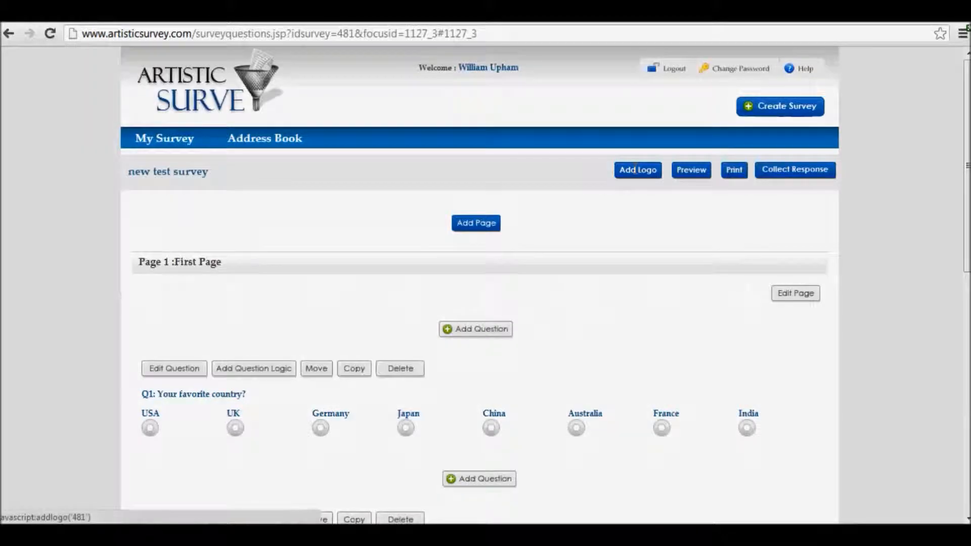
Upload the BDI Systems logo image file as the survey's logo
{"action": "left_click", "coordinate": [636, 170]}
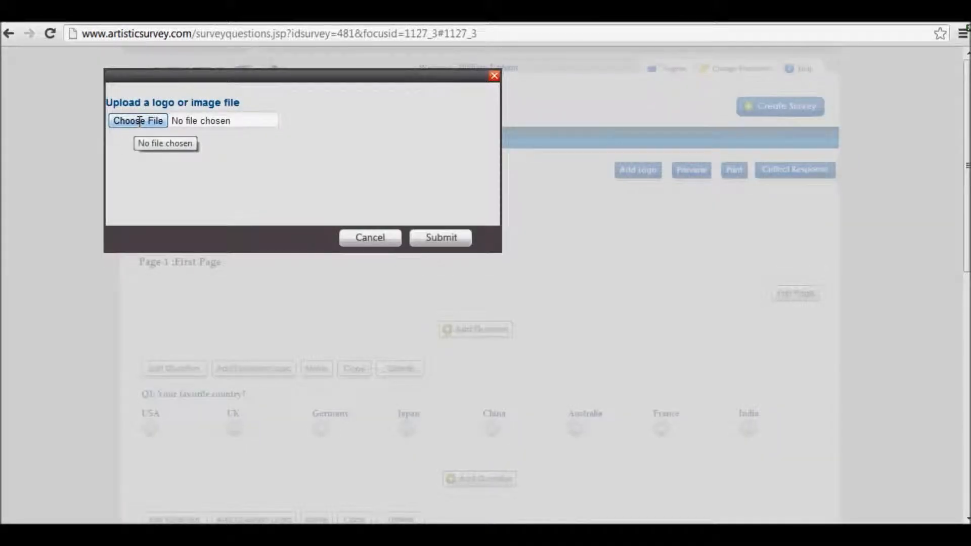
{"action": "left_click", "coordinate": [135, 124]}
{"action": "left_click", "coordinate": [361, 322]}
{"action": "left_click", "coordinate": [438, 234]}
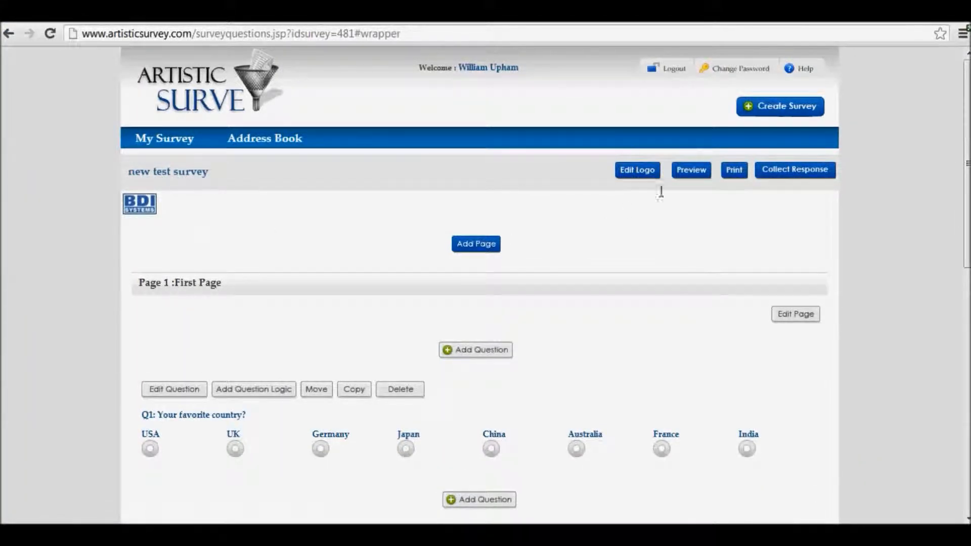
Preview the survey, check its welcome text and all three questions, and close the preview
{"action": "left_click", "coordinate": [691, 170]}
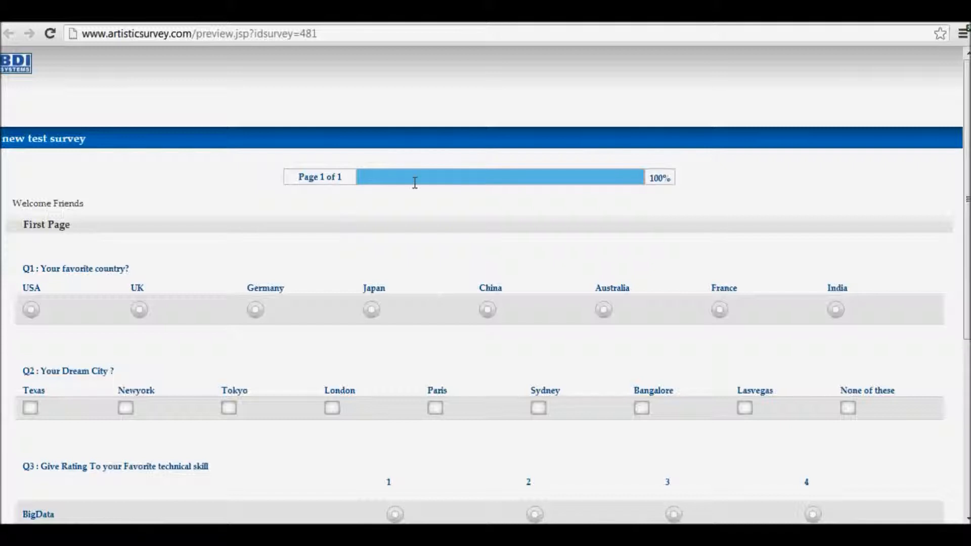
{"action": "scroll", "coordinate": [428, 229], "scroll_direction": "down", "scroll_amount": 5}
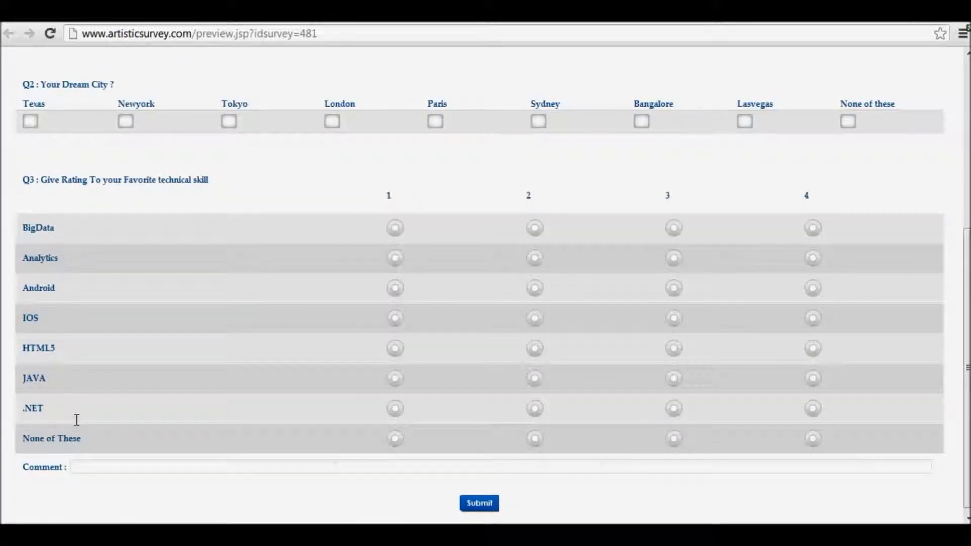
{"action": "scroll", "coordinate": [79, 428], "scroll_direction": "up", "scroll_amount": 5}
{"action": "left_click", "coordinate": [425, 18]}
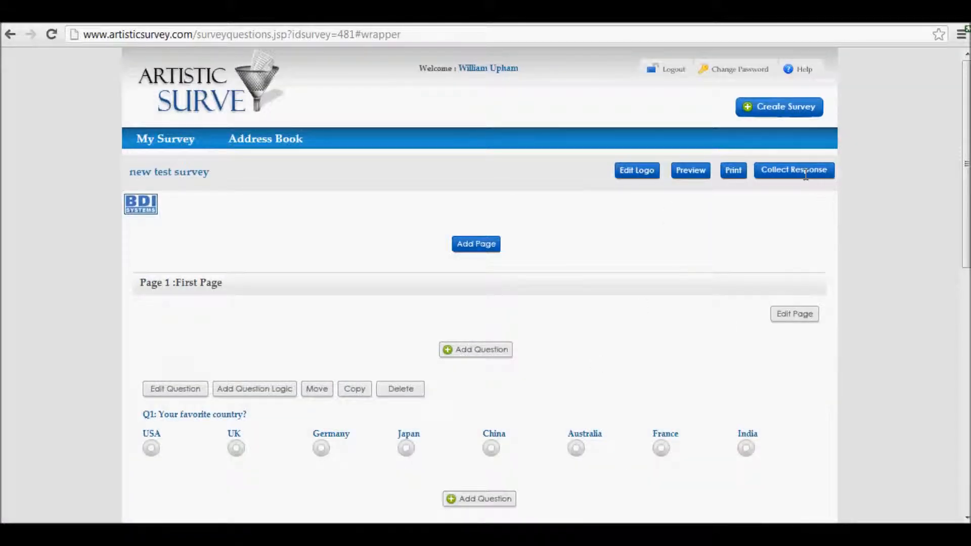
Add an Email response collector named "email collector 1" to the survey and proceed to its message settings
{"action": "left_click", "coordinate": [806, 172]}
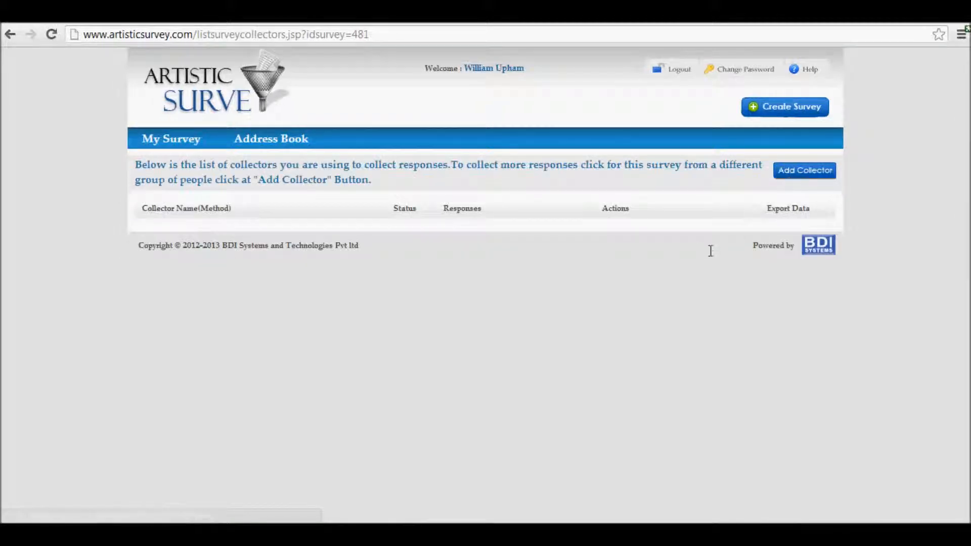
{"action": "left_click", "coordinate": [799, 171]}
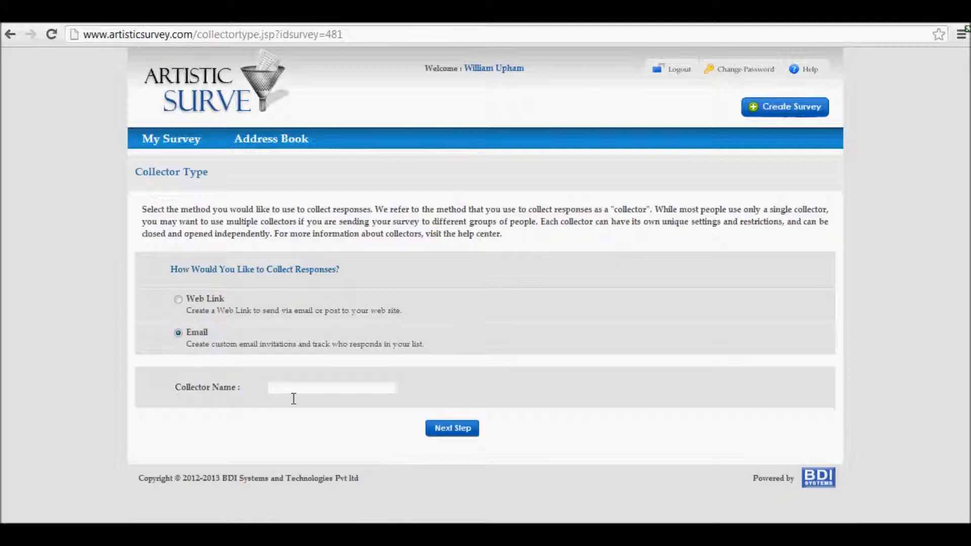
{"action": "left_click", "coordinate": [300, 388]}
{"action": "type", "text": "email collector 1"}
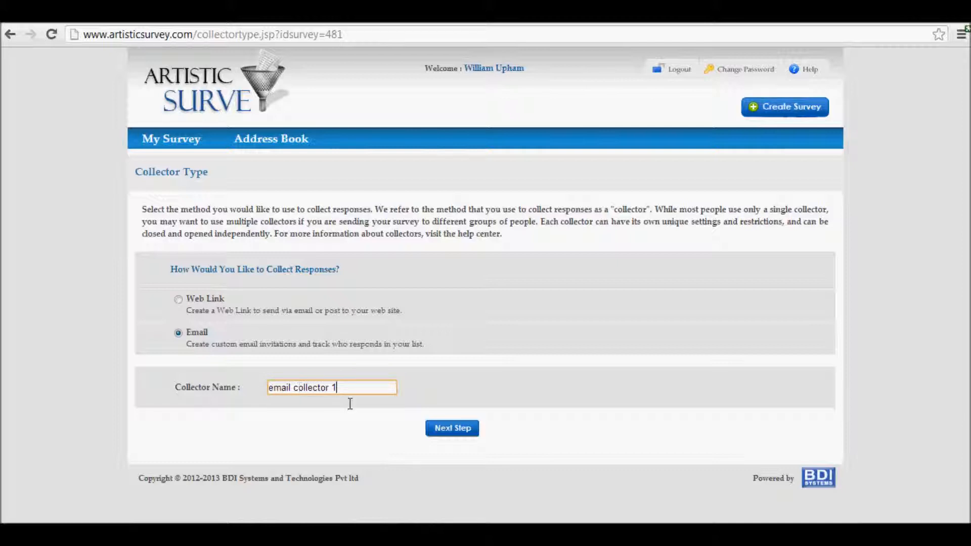
{"action": "left_click", "coordinate": [475, 429]}
Add the contact from "first address book" to the email collector's recipients
{"action": "left_click", "coordinate": [453, 268]}
{"action": "left_click", "coordinate": [669, 310]}
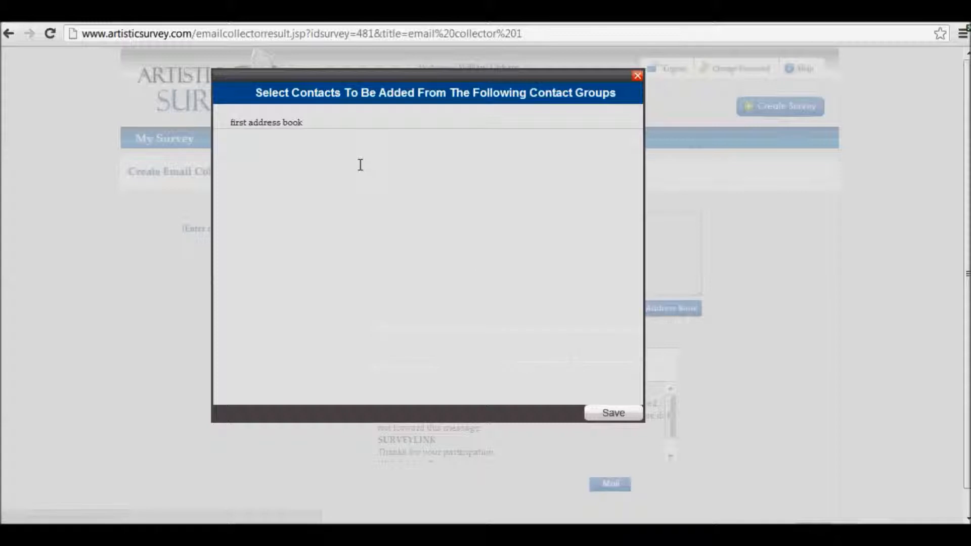
{"action": "left_click", "coordinate": [271, 123]}
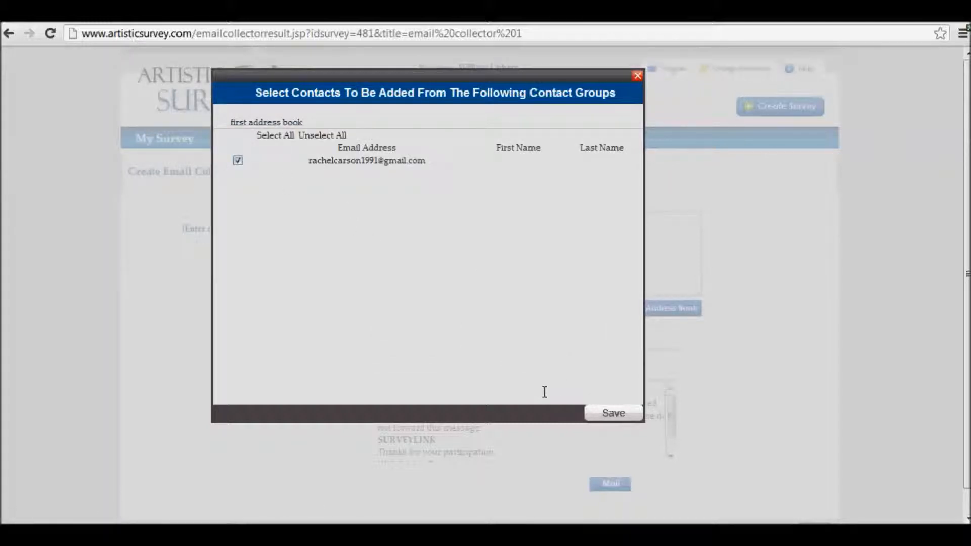
{"action": "left_click", "coordinate": [613, 413]}
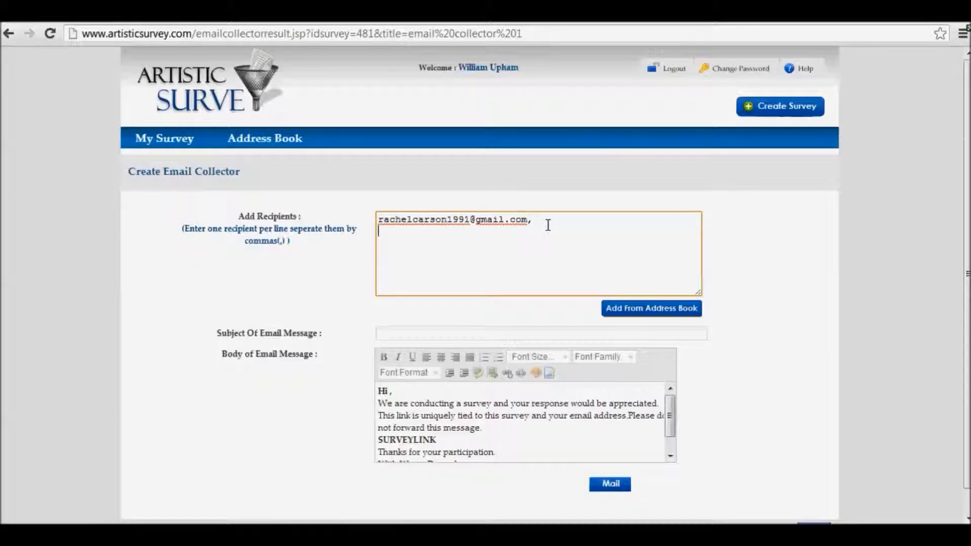
Add three more recipient e-mail addresses on separate lines and set the message subject to "test survey"
{"action": "key", "text": "ctrl+v"}
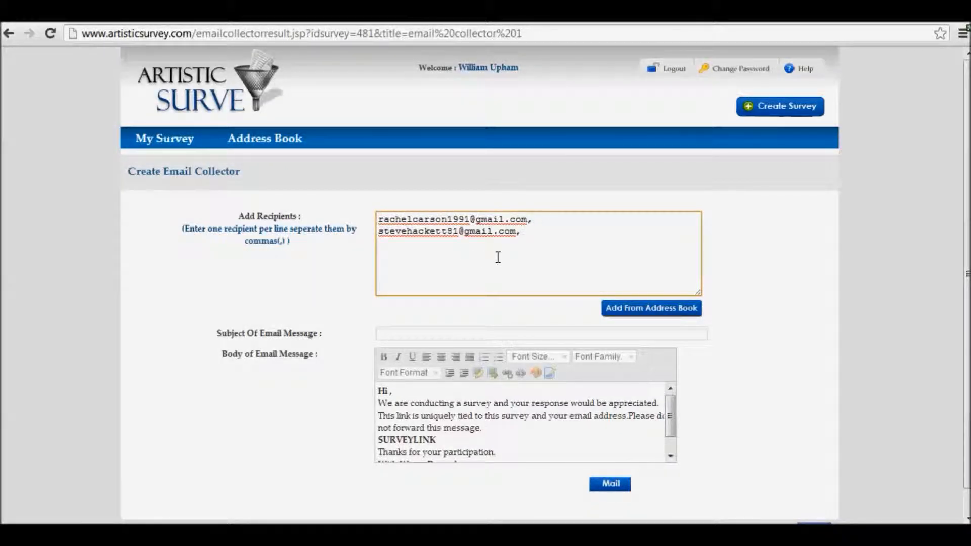
{"action": "key", "text": "ctrl+v"}
{"action": "left_click", "coordinate": [493, 335]}
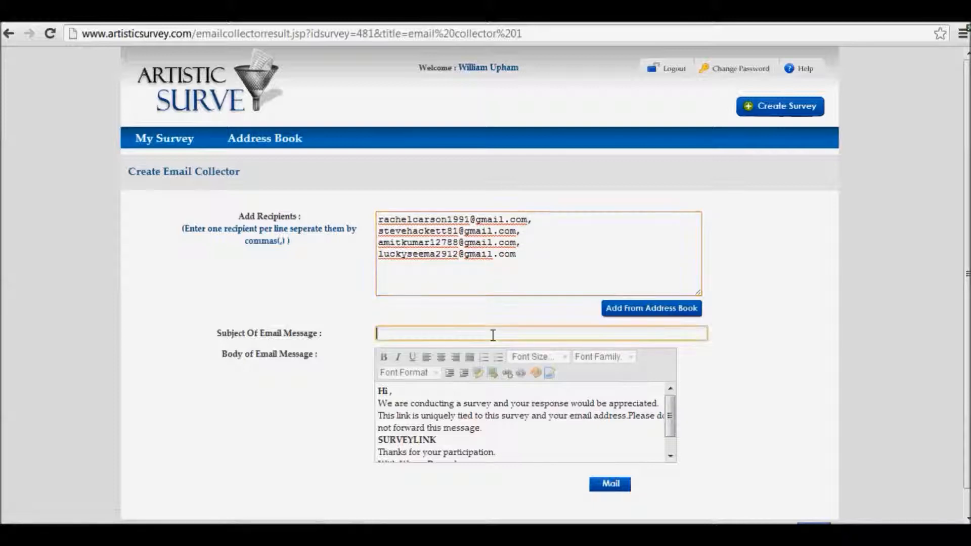
{"action": "type", "text": "test survey"}
{"action": "left_click", "coordinate": [544, 273]}
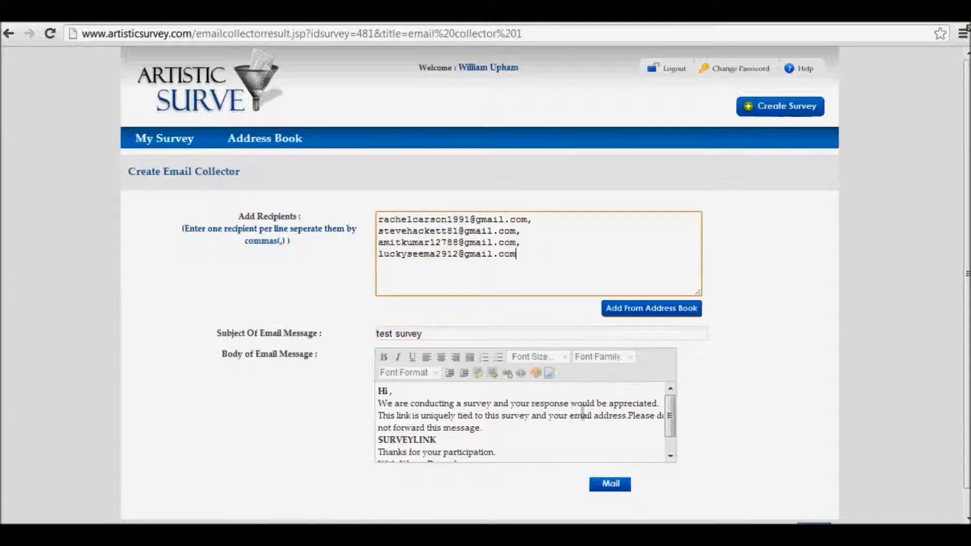
Send the "test survey" invitation message to the recipients entered for the email collector
{"action": "left_click", "coordinate": [732, 357]}
{"action": "left_click", "coordinate": [551, 270]}
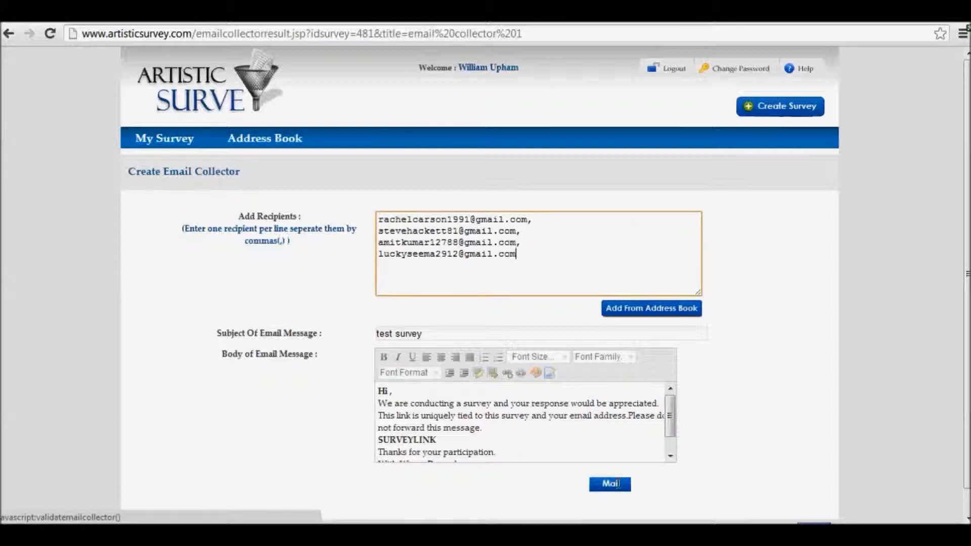
{"action": "left_click", "coordinate": [610, 484]}
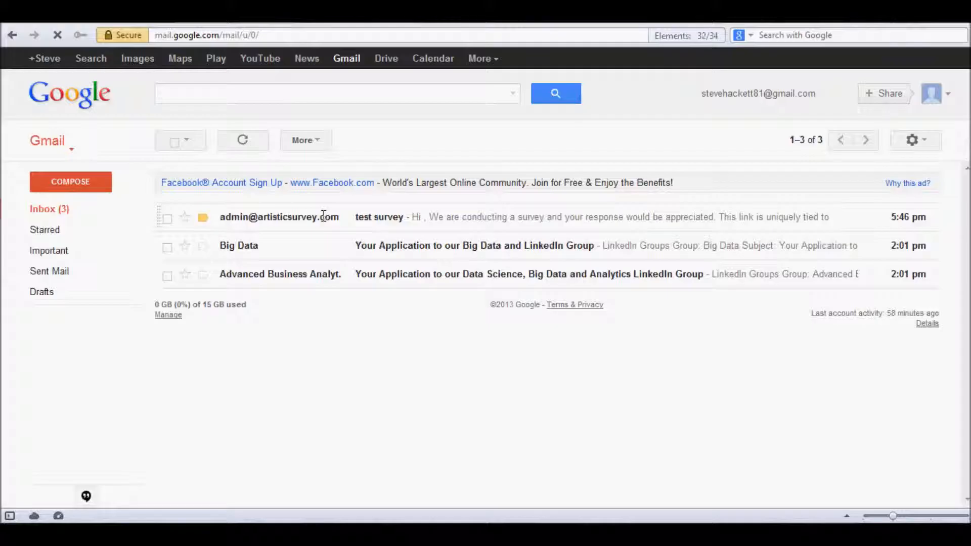
Open the survey from the "test survey" message in one recipient's Gmail and answer Japan, with Tokyo, London and Lasvegas as dream cities
{"action": "left_click", "coordinate": [323, 216]}
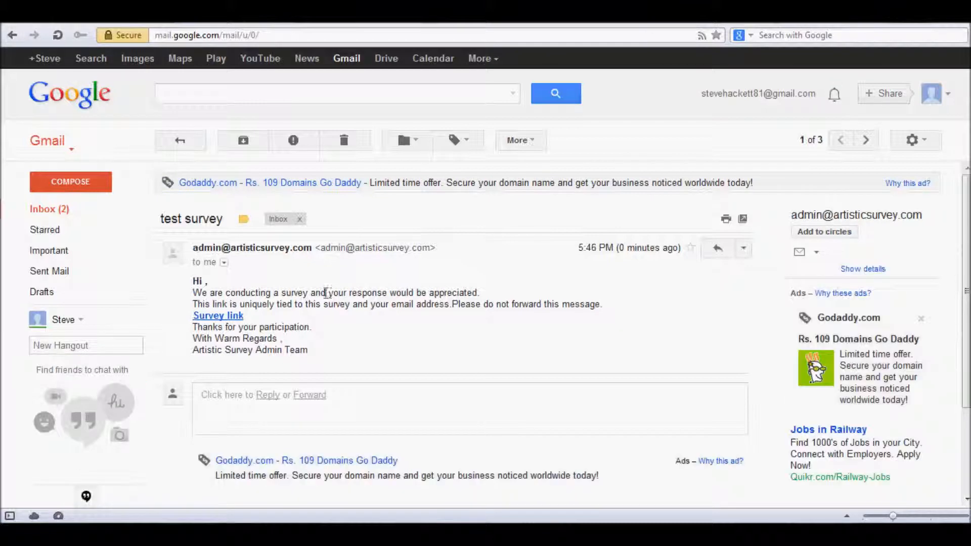
{"action": "left_click", "coordinate": [243, 317]}
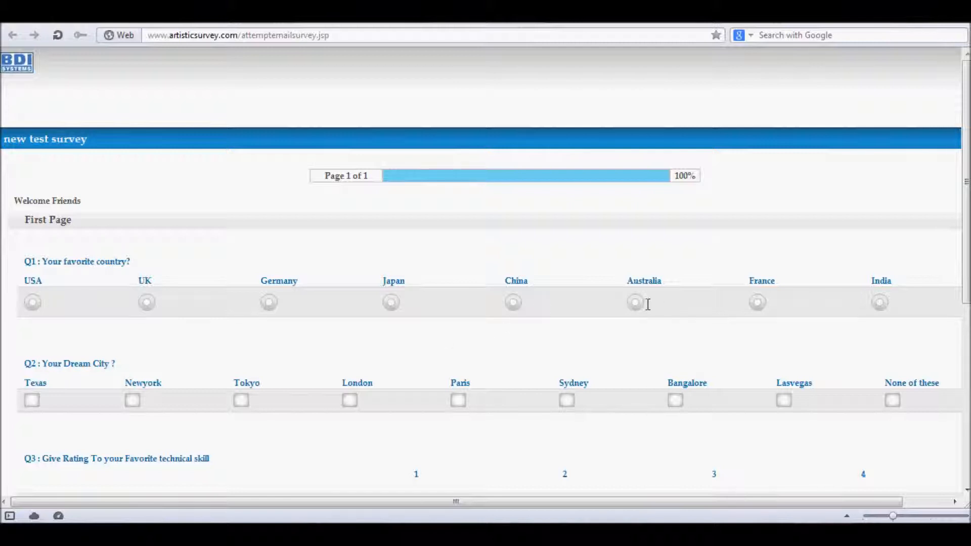
{"action": "left_click", "coordinate": [391, 303]}
{"action": "scroll", "coordinate": [379, 353], "scroll_direction": "down", "scroll_amount": 2}
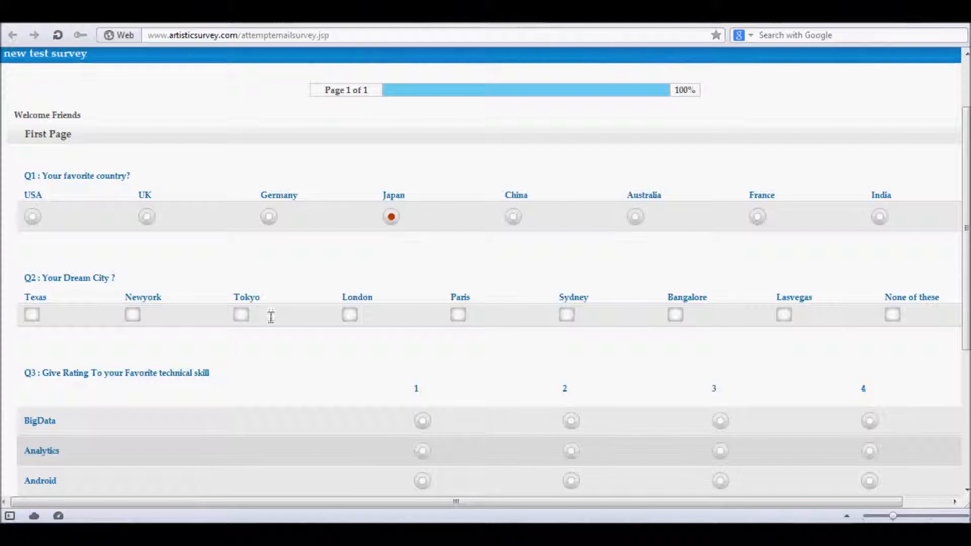
{"action": "left_click", "coordinate": [242, 314]}
{"action": "left_click", "coordinate": [349, 315]}
{"action": "left_click", "coordinate": [785, 314]}
Rate the technical skills, including BigData 4, Analytics 1, HTML5 3 and JAVA 3, and submit the survey
{"action": "scroll", "coordinate": [444, 380], "scroll_direction": "down", "scroll_amount": 5}
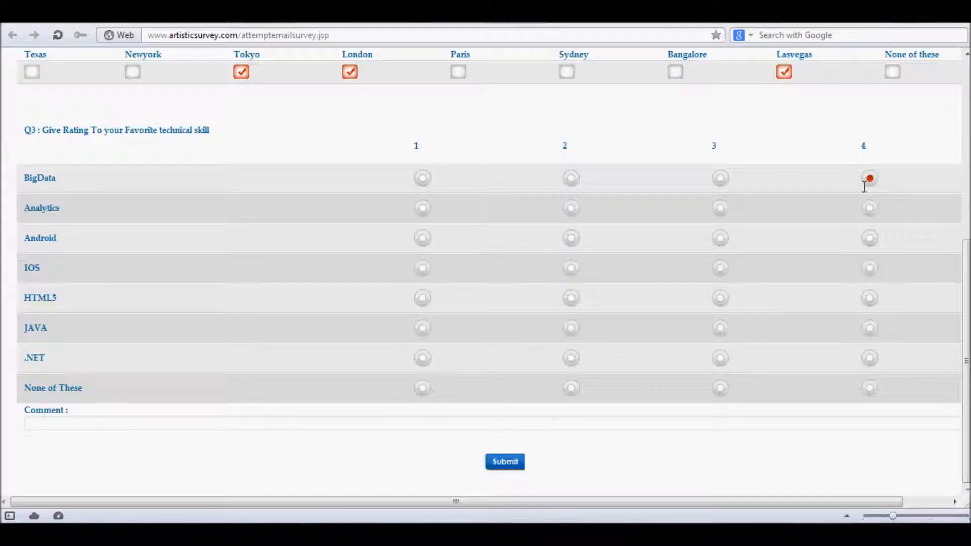
{"action": "left_click", "coordinate": [423, 207]}
{"action": "left_click", "coordinate": [718, 298]}
{"action": "left_click", "coordinate": [719, 327]}
{"action": "left_click", "coordinate": [505, 461]}
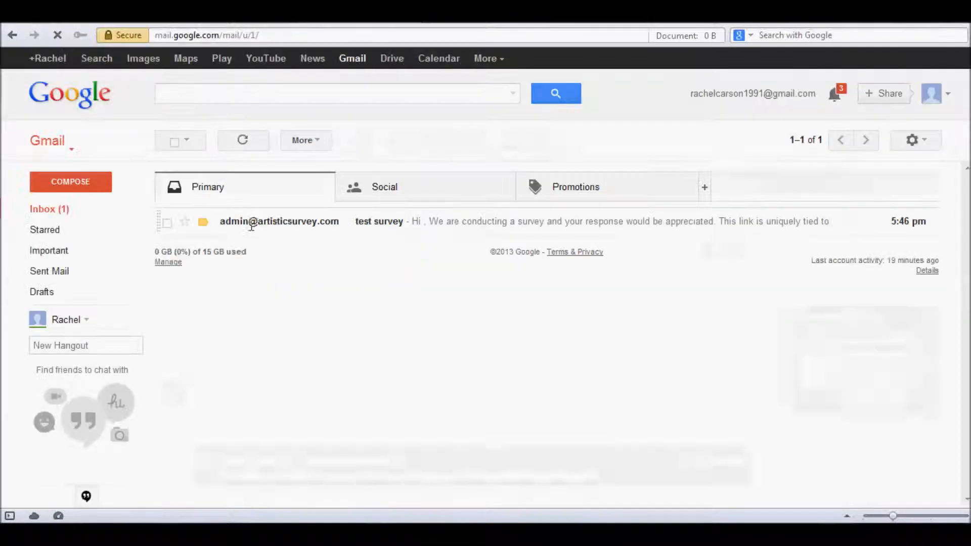
Open the survey from a second recipient's "test survey" message and select Texas, Newyork and Lasvegas as dream cities
{"action": "left_click", "coordinate": [253, 232]}
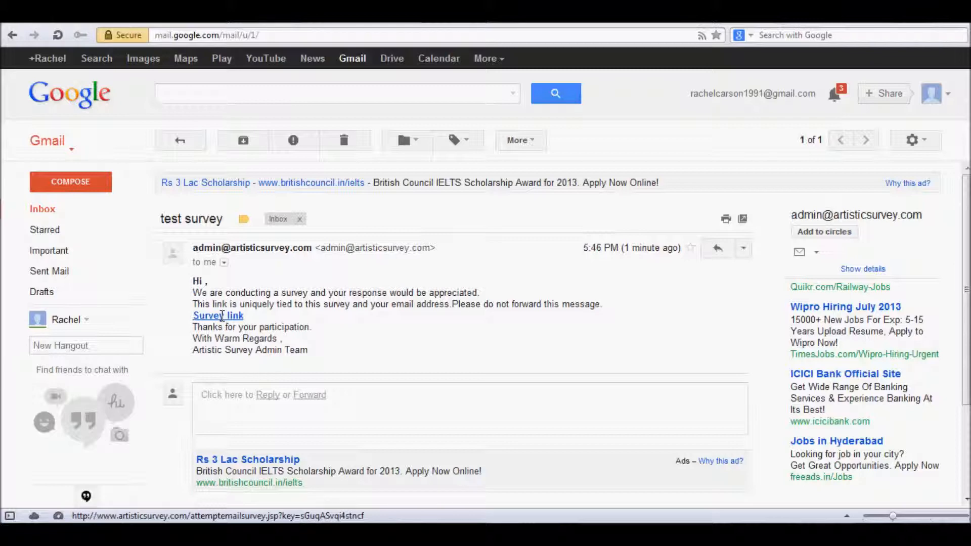
{"action": "left_click", "coordinate": [222, 316]}
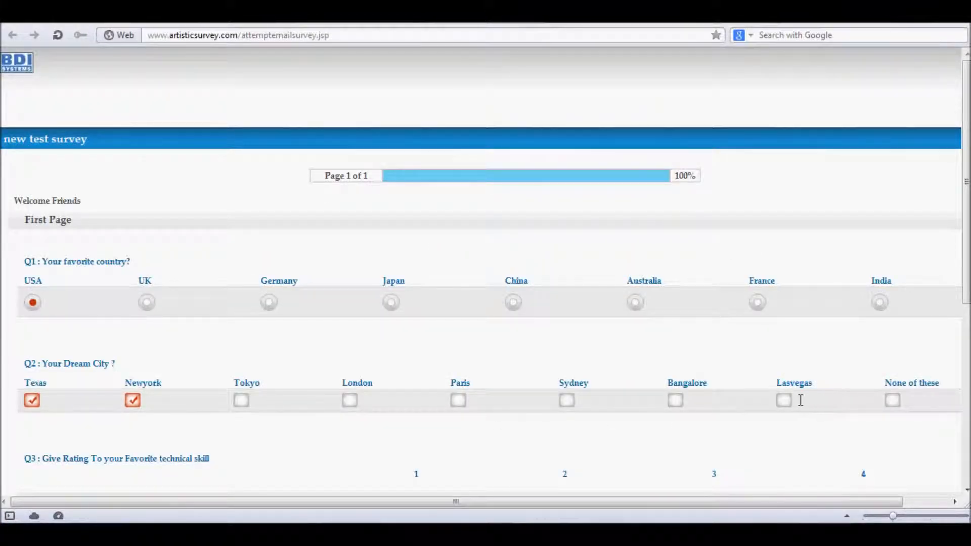
{"action": "left_click", "coordinate": [783, 400]}
Rate BigData and Analytics 2, Android, IOS and HTML5 4, JAVA 3 and .NET 1, and submit the survey
{"action": "scroll", "coordinate": [784, 399], "scroll_direction": "down", "scroll_amount": 5}
{"action": "left_click", "coordinate": [570, 178]}
{"action": "left_click", "coordinate": [571, 208]}
{"action": "left_click", "coordinate": [870, 238]}
{"action": "left_click", "coordinate": [870, 268]}
{"action": "left_click", "coordinate": [869, 298]}
{"action": "left_click", "coordinate": [720, 327]}
{"action": "left_click", "coordinate": [422, 358]}
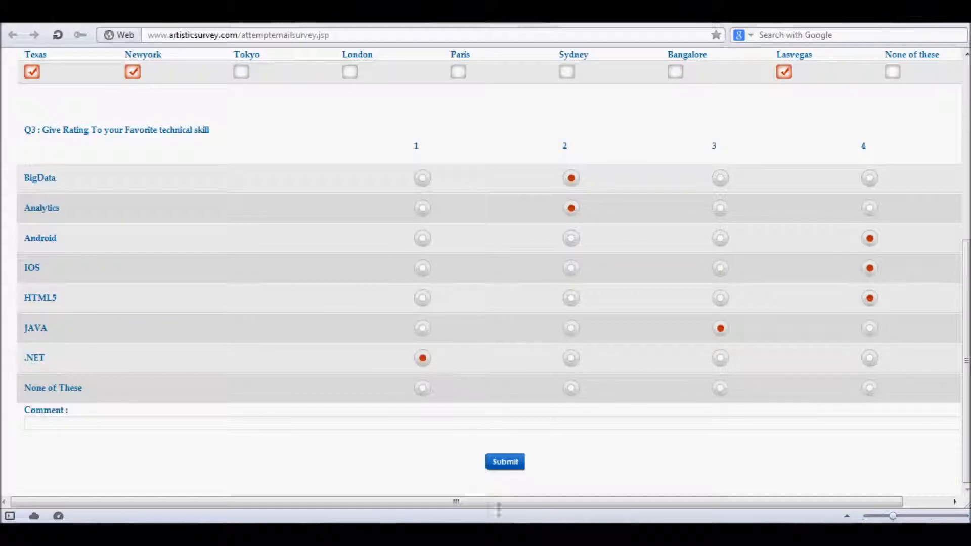
{"action": "left_click", "coordinate": [508, 462]}
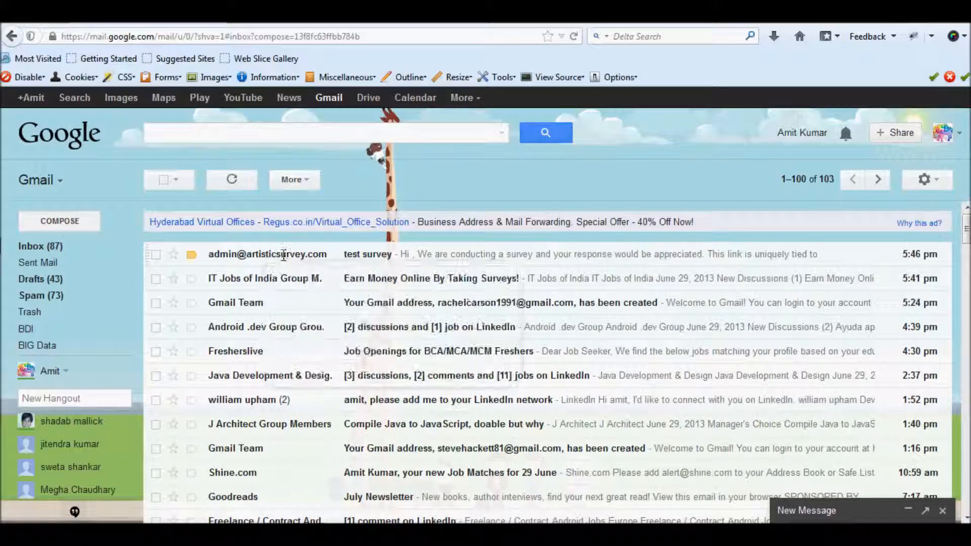
Open the survey from a third recipient's "test survey" message, choose France as favorite country, complete the remaining answers and submit it
{"action": "left_click", "coordinate": [305, 257]}
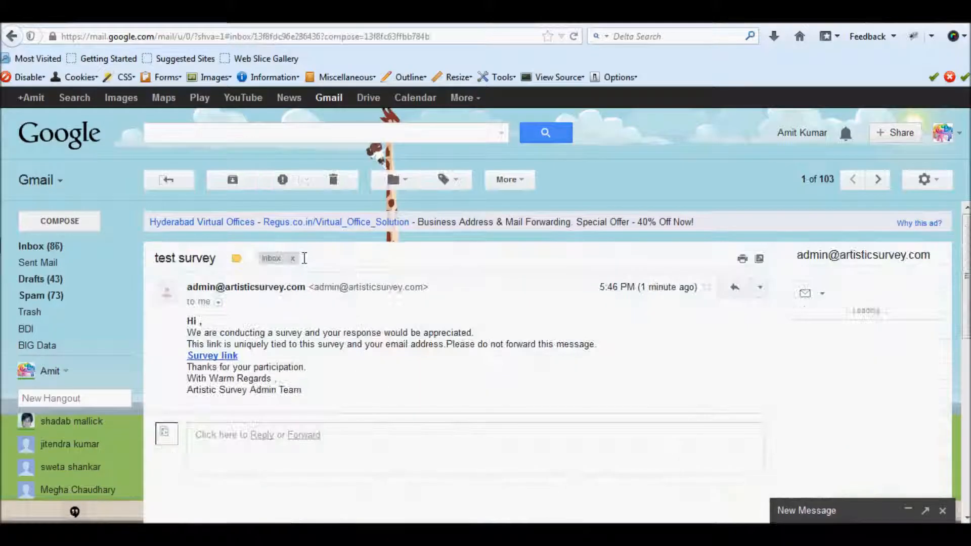
{"action": "left_click", "coordinate": [210, 356]}
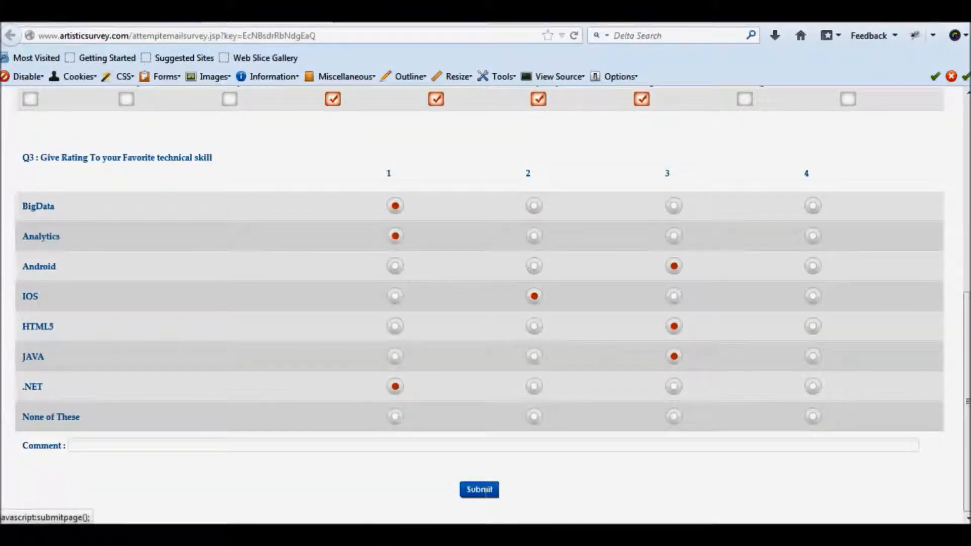
{"action": "left_click", "coordinate": [480, 490]}
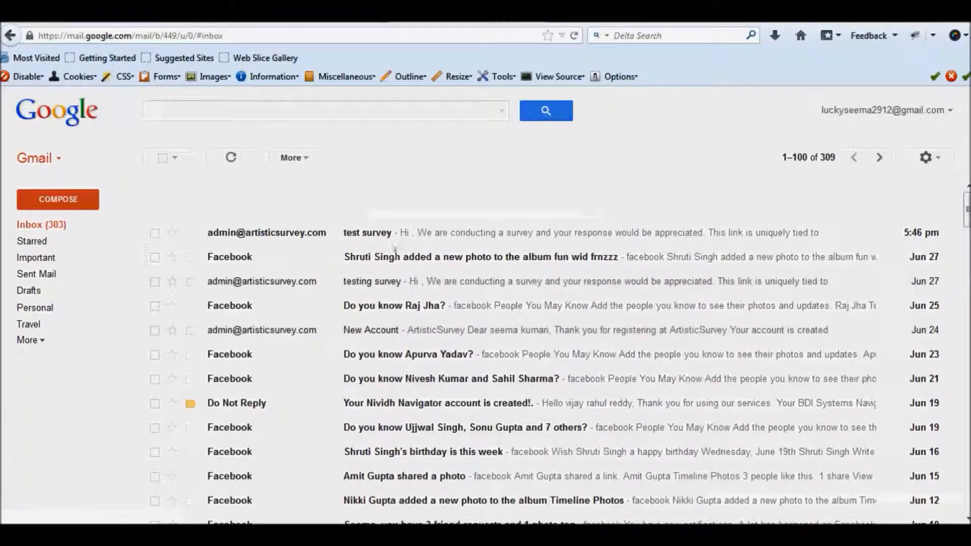
Open a fourth recipient's survey link, select Newyork, London, Paris and Bangalore, rate all the technical skills and submit the survey
{"action": "left_click", "coordinate": [376, 233]}
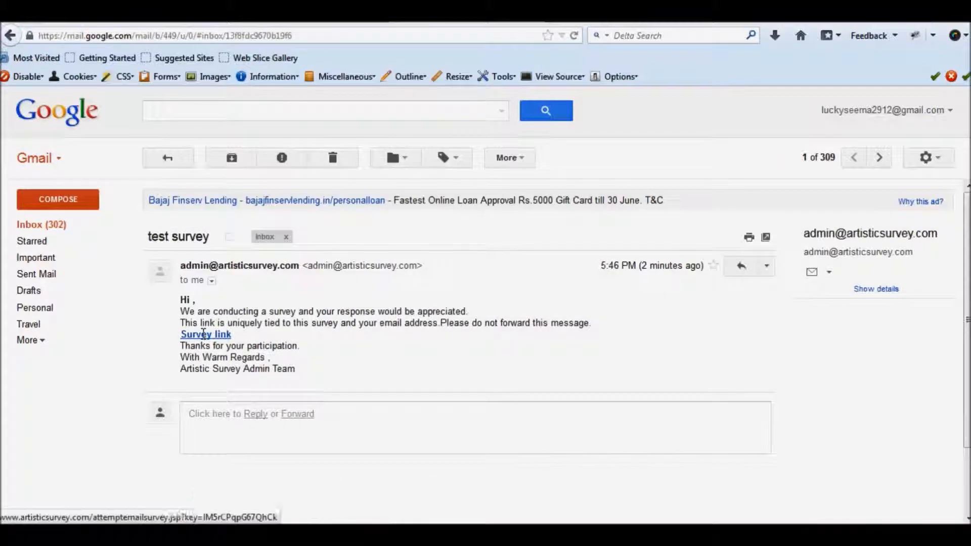
{"action": "left_click", "coordinate": [205, 334]}
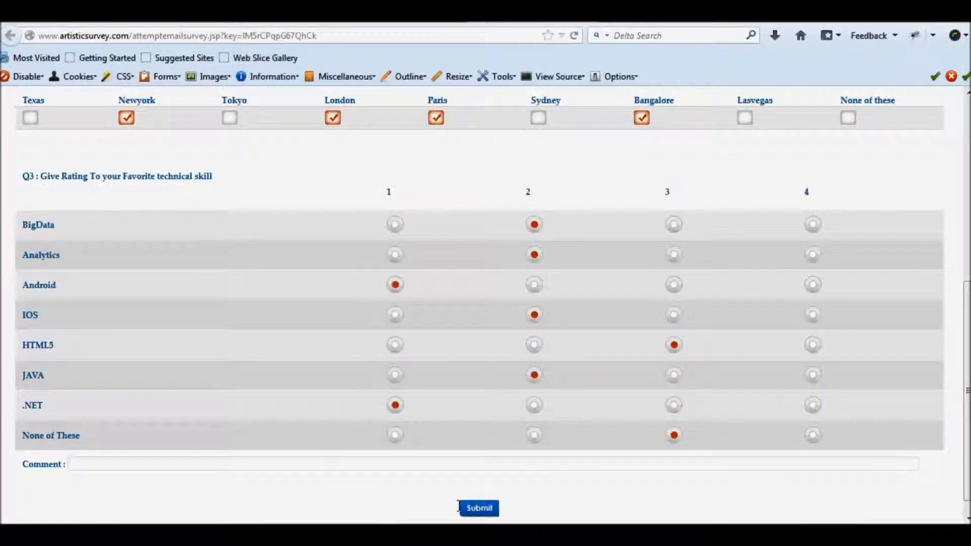
{"action": "left_click", "coordinate": [477, 508]}
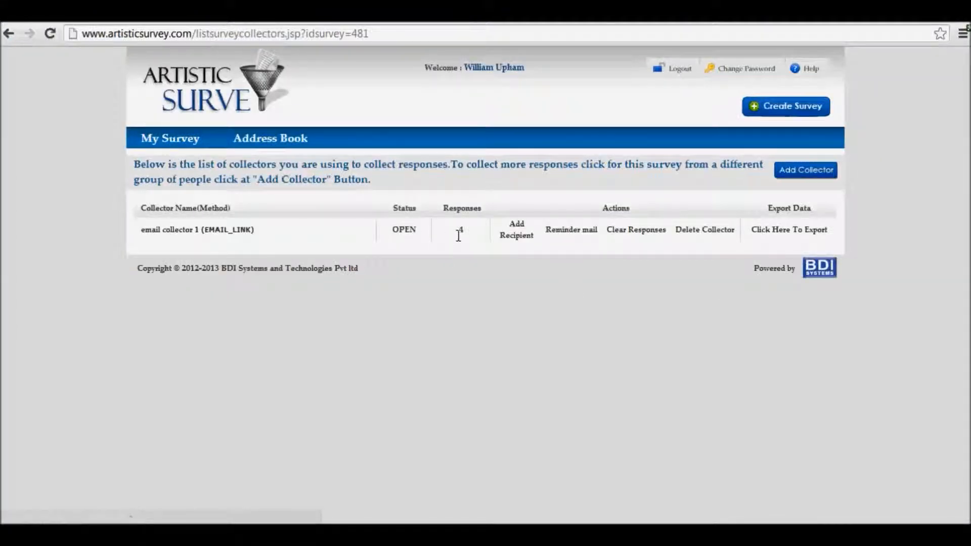
Enter one more recipient's e-mail address in the add-recipient form of email collector 1 and leave the form
{"action": "left_click", "coordinate": [516, 234]}
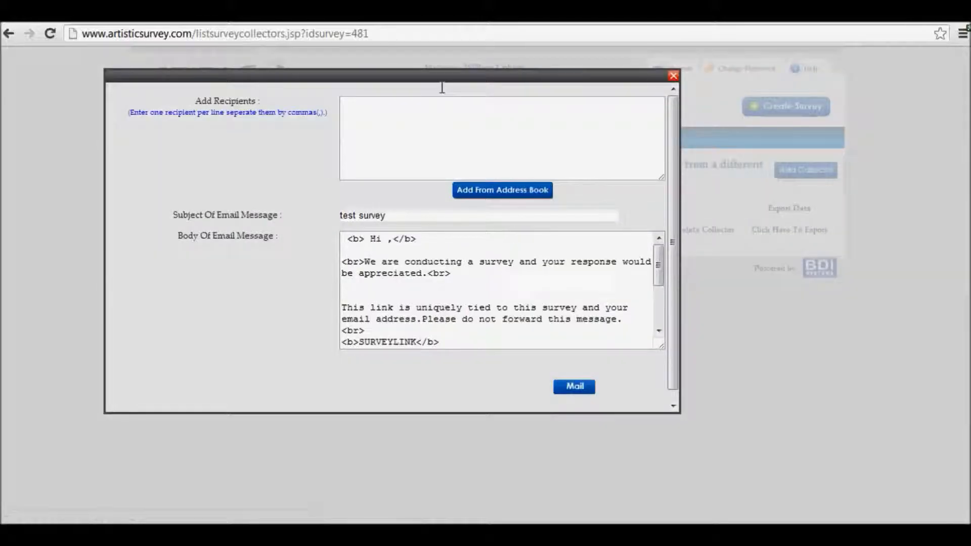
{"action": "left_click", "coordinate": [412, 119]}
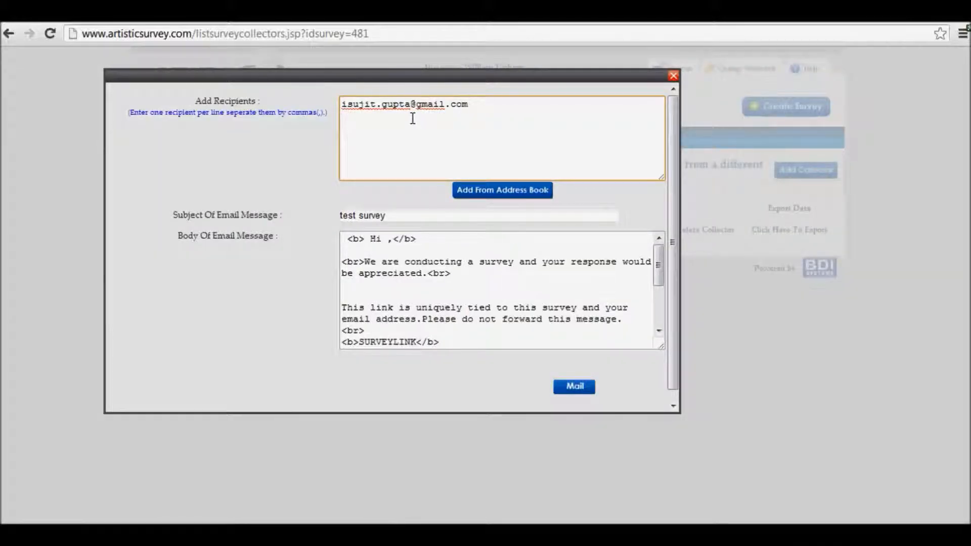
{"action": "left_click", "coordinate": [500, 194]}
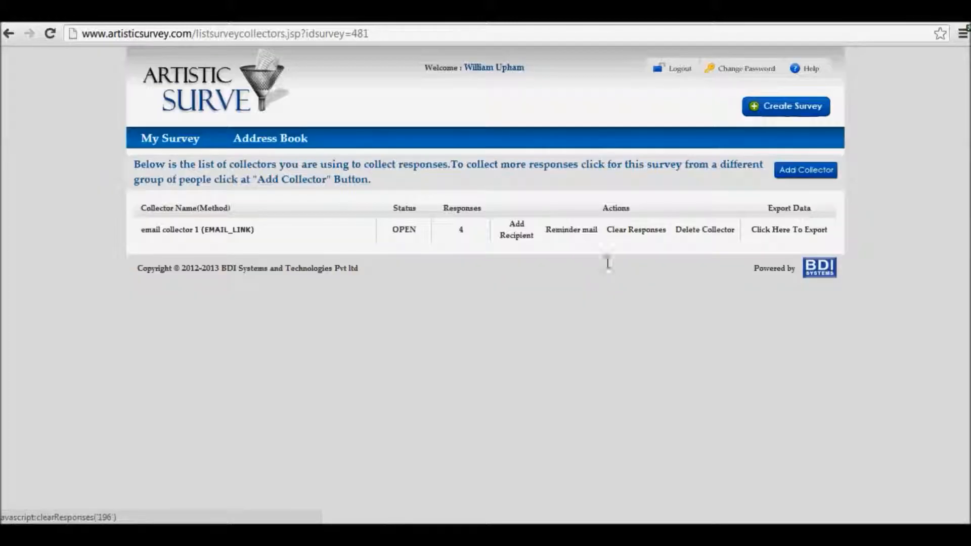
Review the reminder email form of email collector 1 and return to the collector list
{"action": "left_click", "coordinate": [572, 230]}
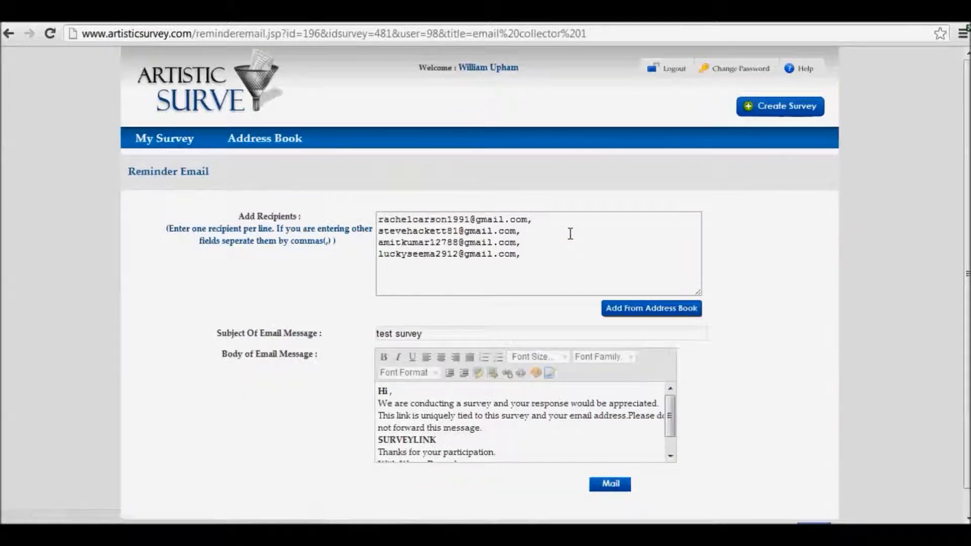
{"action": "left_click", "coordinate": [8, 33]}
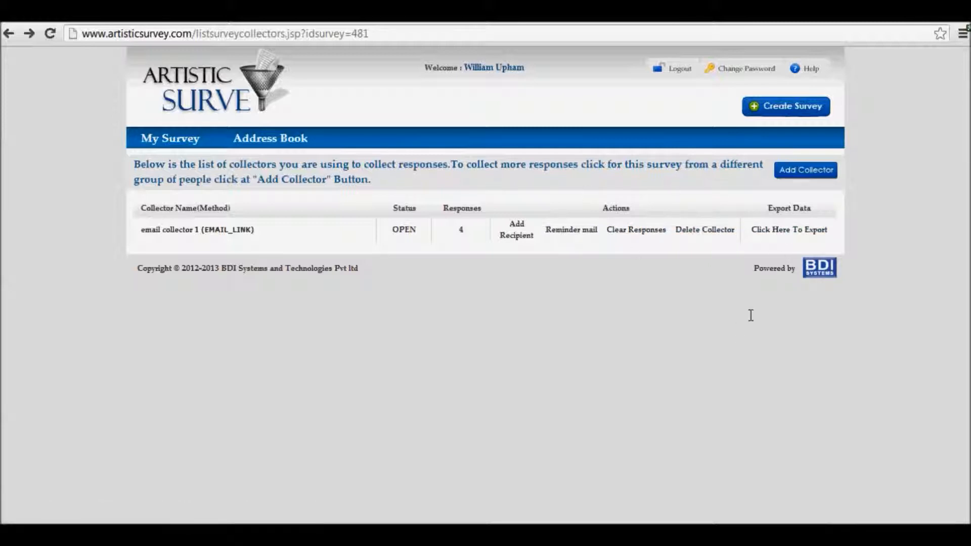
Add a Web Link response collector named "web link collector" to the survey
{"action": "left_click", "coordinate": [808, 172]}
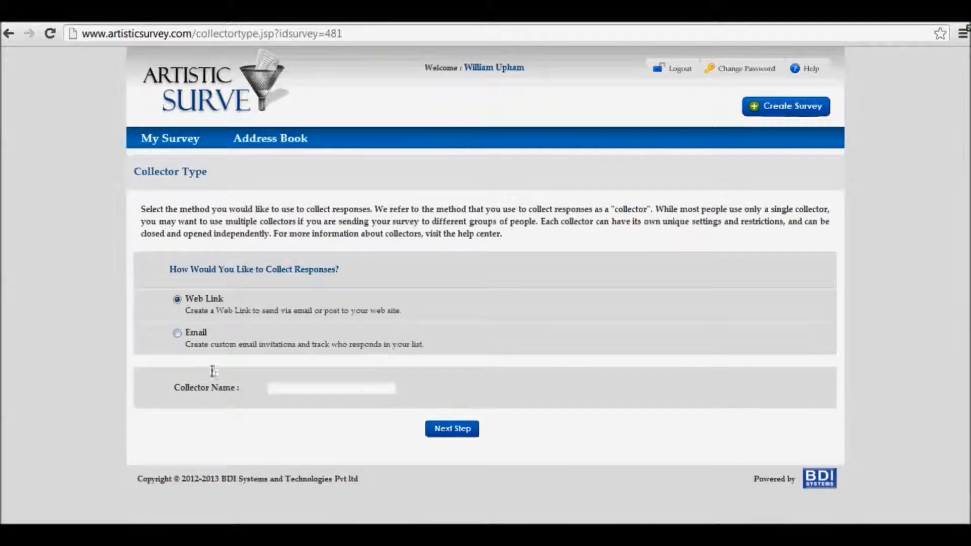
{"action": "left_click", "coordinate": [286, 389]}
{"action": "type", "text": "web link collector"}
{"action": "left_click", "coordinate": [451, 429]}
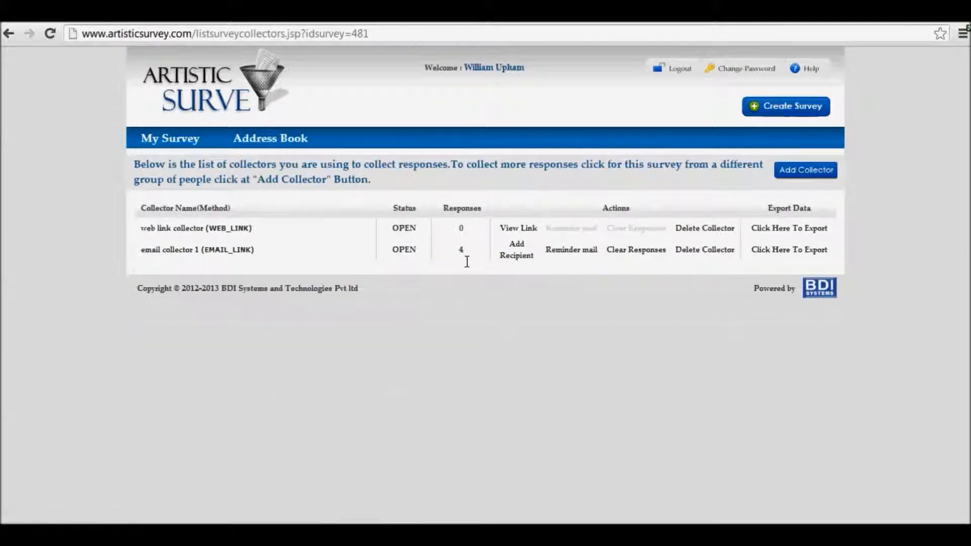
Copy the survey URL of the web link collector and open it in a new browser tab
{"action": "left_click", "coordinate": [518, 228]}
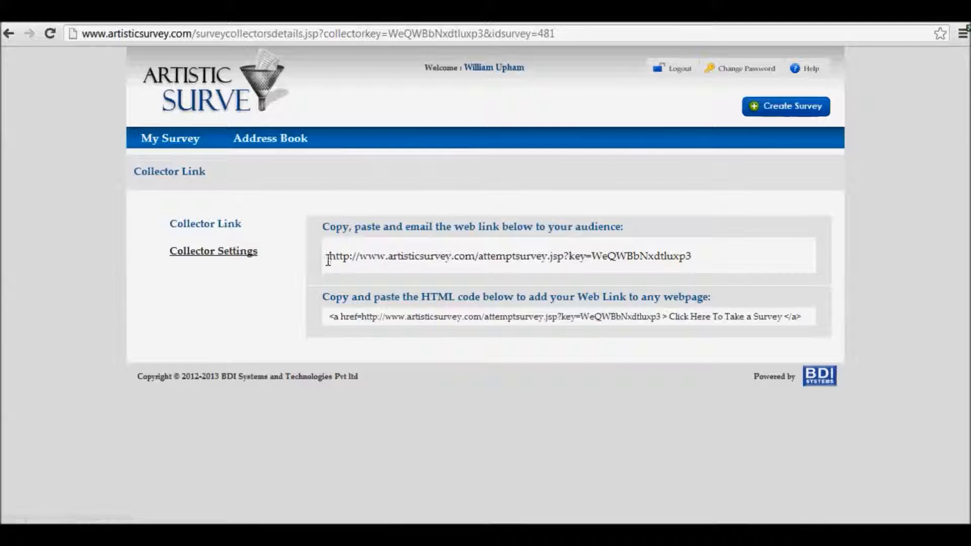
{"action": "left_click_drag", "start_coordinate": [328, 256], "coordinate": [688, 258]}
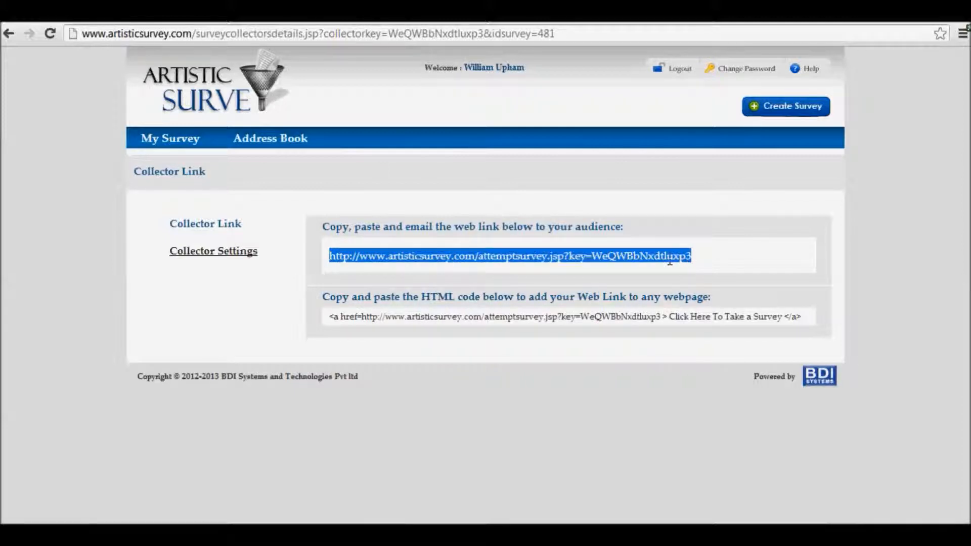
{"action": "right_click", "coordinate": [645, 257]}
{"action": "left_click", "coordinate": [671, 273]}
{"action": "key", "text": "ctrl+t"}
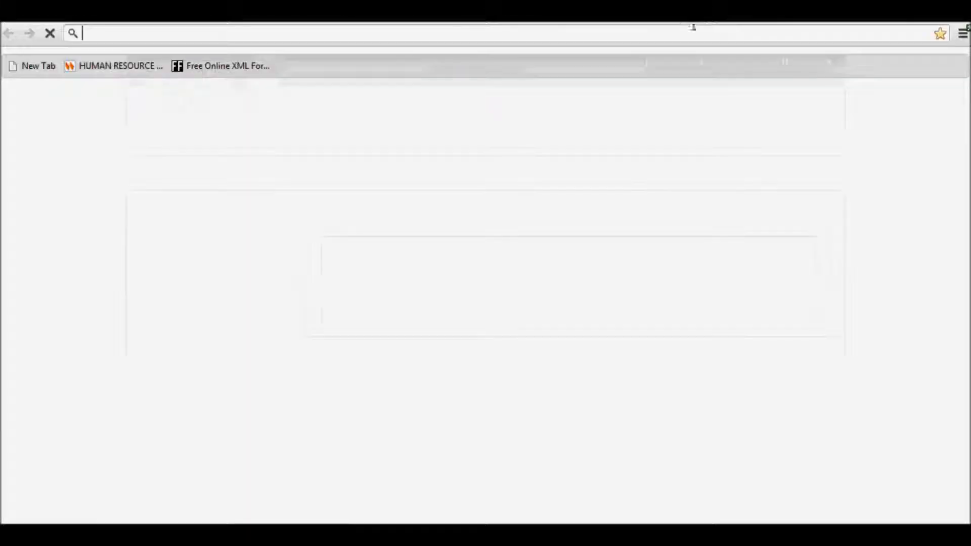
{"action": "right_click", "coordinate": [676, 32]}
{"action": "left_click", "coordinate": [715, 138]}
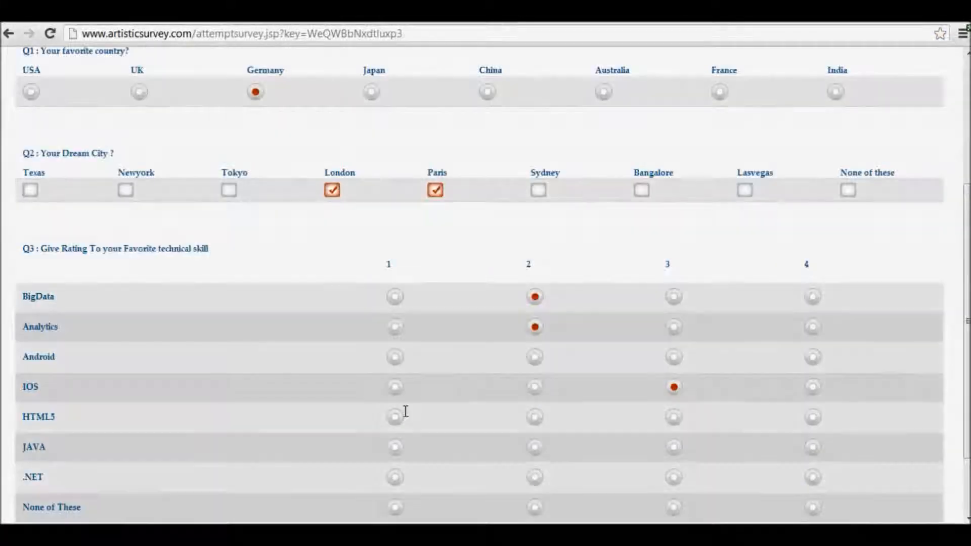
Fill in the survey opened through the web link and submit it as a first response
{"action": "left_click", "coordinate": [674, 357]}
{"action": "scroll", "coordinate": [495, 447], "scroll_direction": "down", "scroll_amount": 3}
{"action": "left_click", "coordinate": [535, 375]}
{"action": "left_click", "coordinate": [486, 507]}
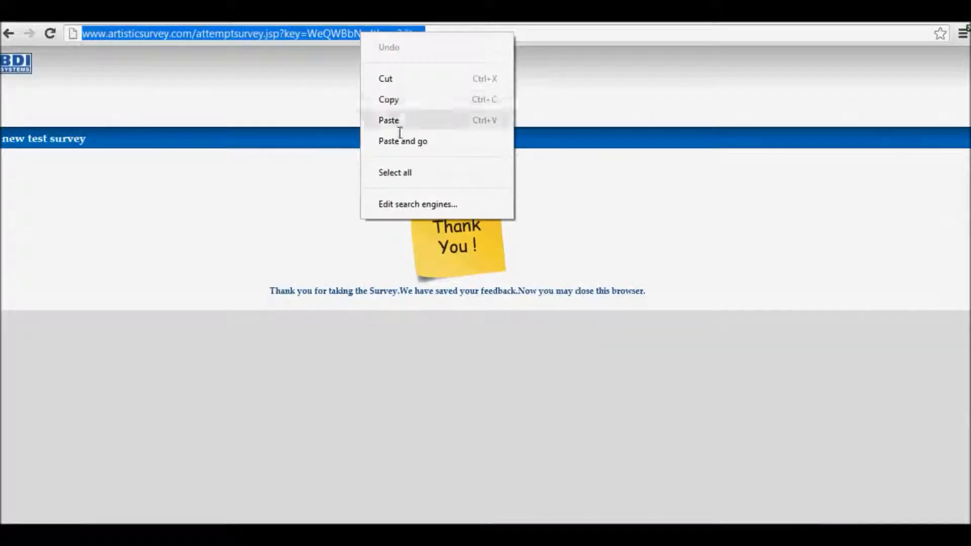
Load the copied survey link again and answer India, with Bangalore, Texas and Newyork as dream cities
{"action": "left_click", "coordinate": [405, 139]}
{"action": "left_click", "coordinate": [835, 307]}
{"action": "left_click", "coordinate": [641, 404]}
{"action": "left_click", "coordinate": [30, 405]}
{"action": "left_click", "coordinate": [125, 405]}
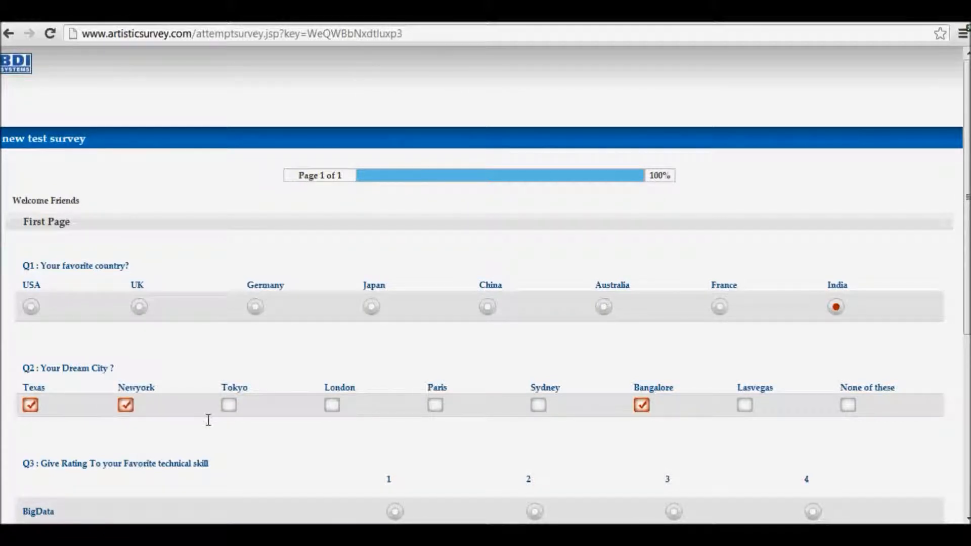
Rate BigData, Analytics and Android 4, IOS, HTML5 and JAVA 3, and .NET 1, and submit the survey
{"action": "scroll", "coordinate": [208, 420], "scroll_direction": "down", "scroll_amount": 5}
{"action": "left_click", "coordinate": [813, 235]}
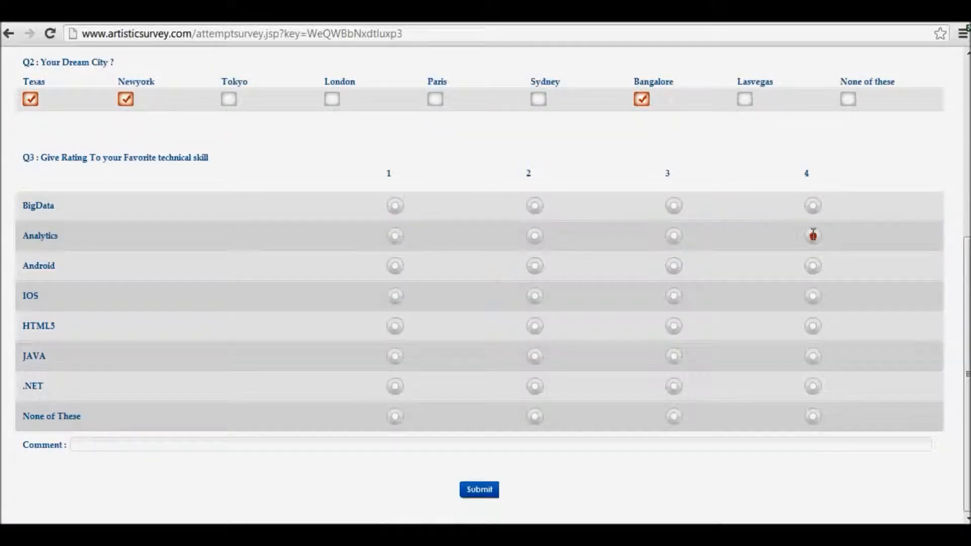
{"action": "left_click", "coordinate": [673, 296]}
{"action": "left_click", "coordinate": [674, 326]}
{"action": "left_click", "coordinate": [395, 386]}
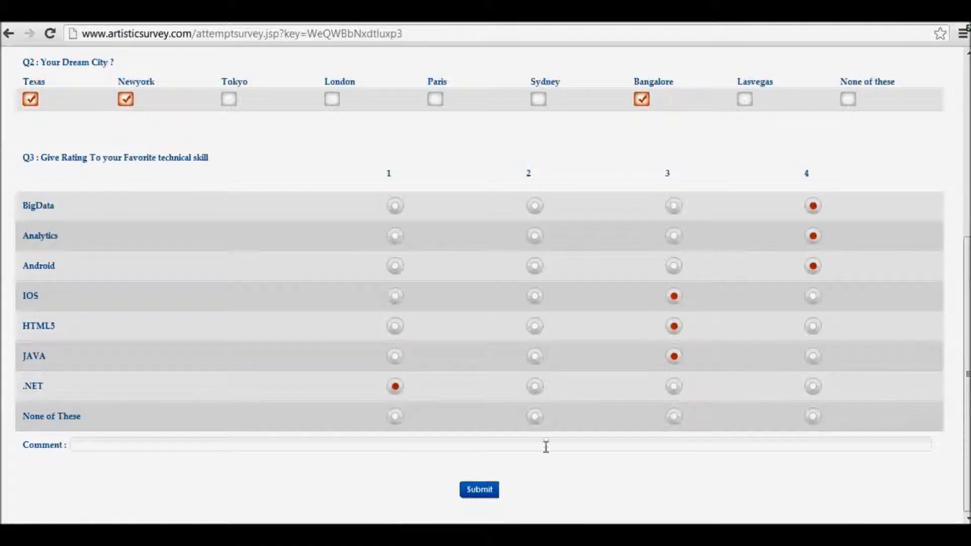
{"action": "left_click", "coordinate": [479, 488]}
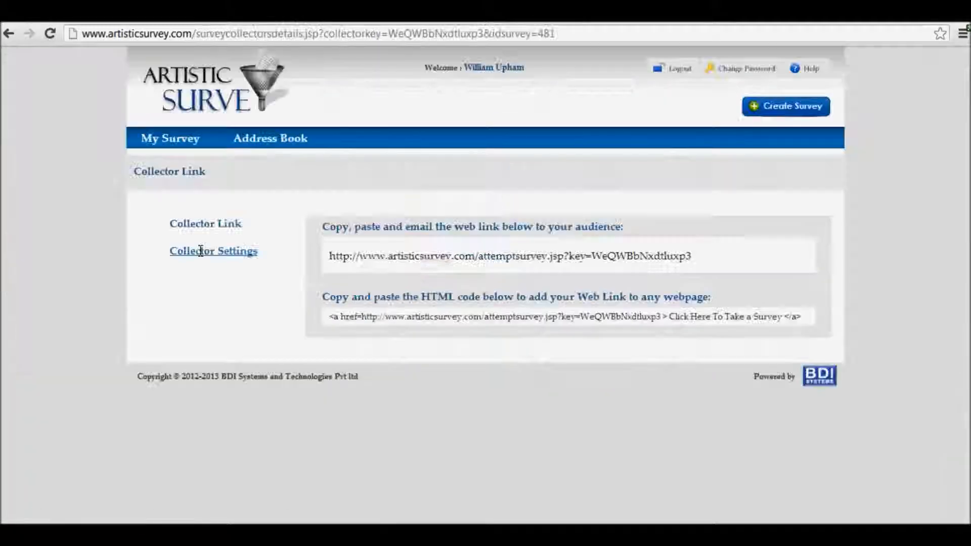
Check the web link collector's multiple-response setting and reopen the collector list of "new test survey" to compare response counts
{"action": "left_click", "coordinate": [192, 251]}
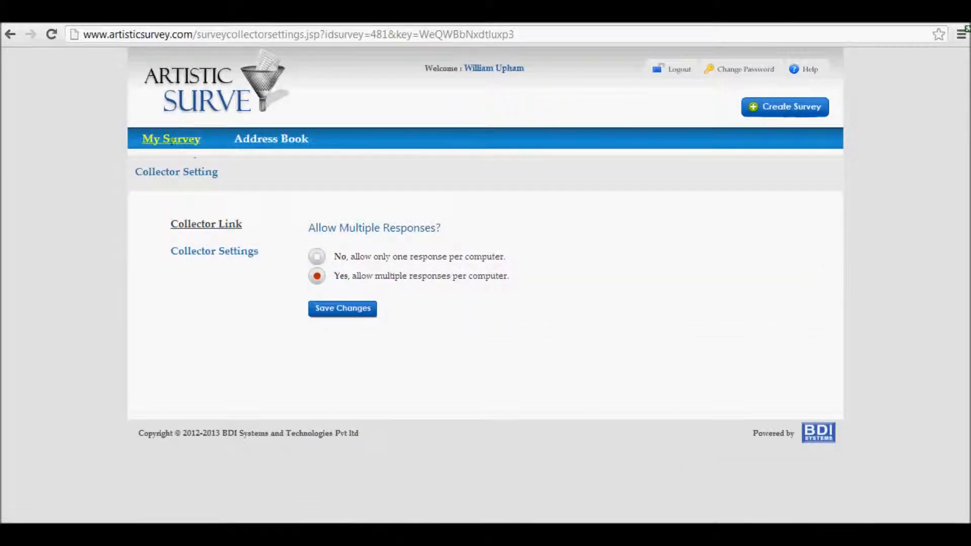
{"action": "left_click", "coordinate": [172, 139]}
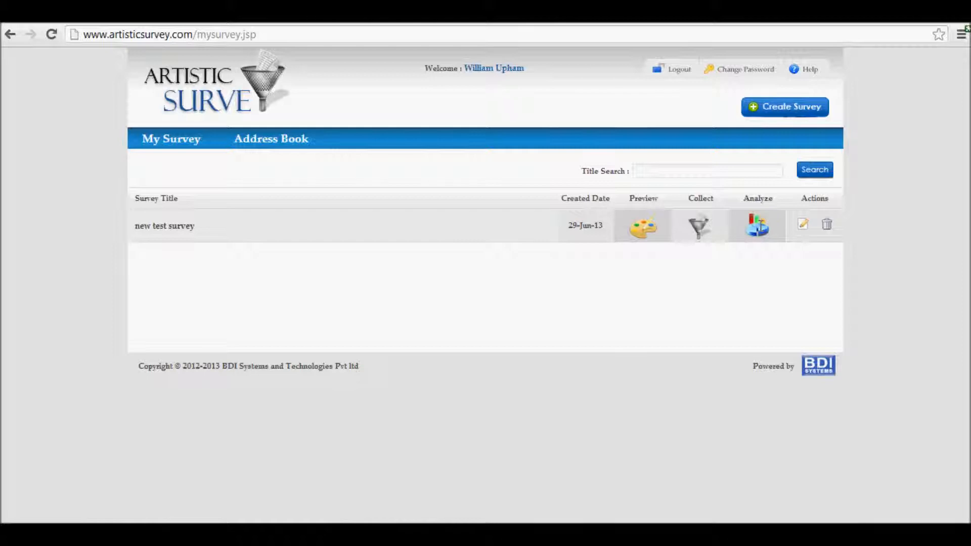
{"action": "left_click", "coordinate": [701, 228]}
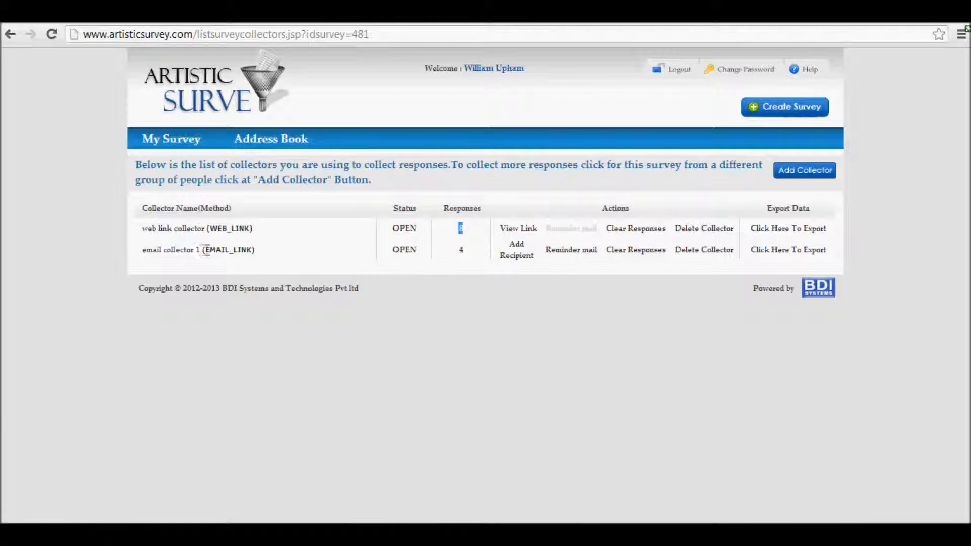
Export all collected responses of the web link collector in Excel format and open the downloaded file
{"action": "left_click", "coordinate": [809, 228]}
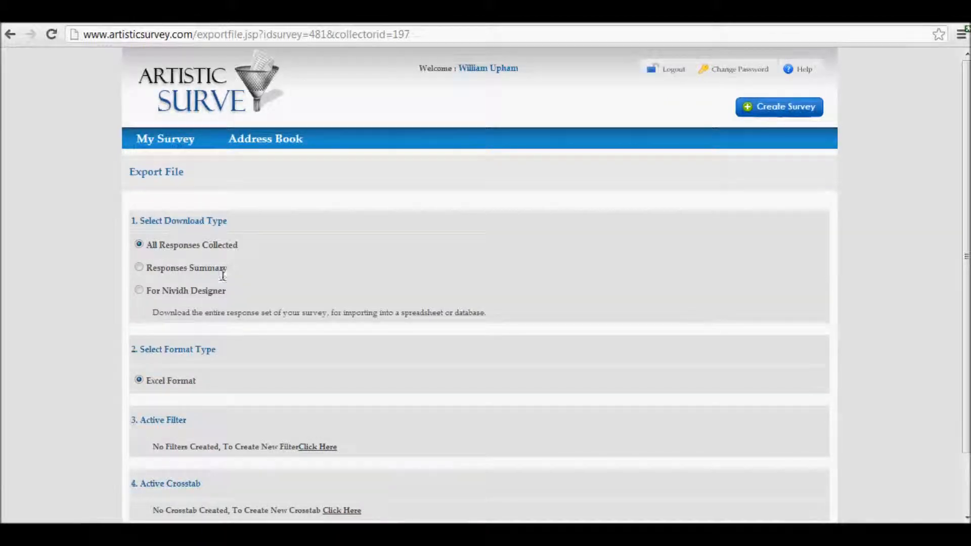
{"action": "scroll", "coordinate": [221, 278], "scroll_direction": "down", "scroll_amount": 2}
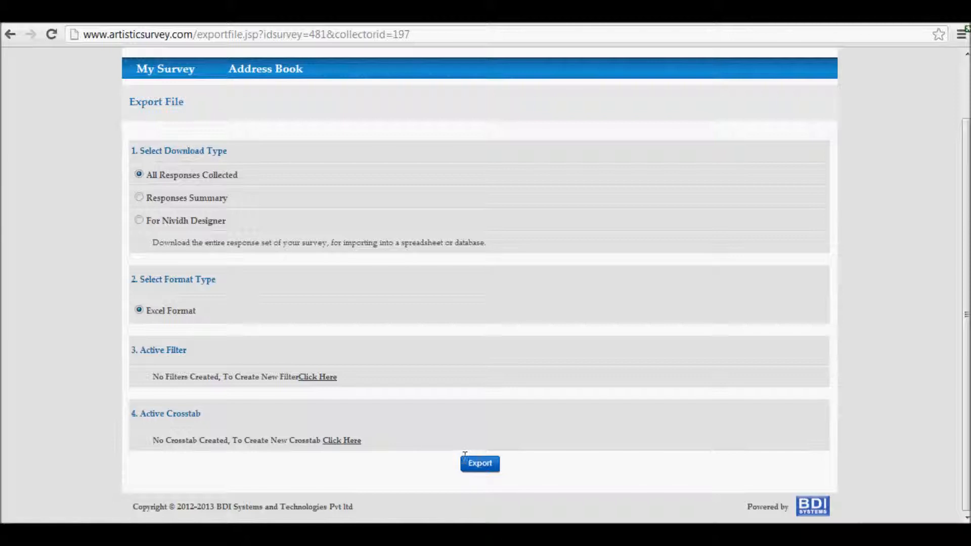
{"action": "left_click", "coordinate": [480, 463]}
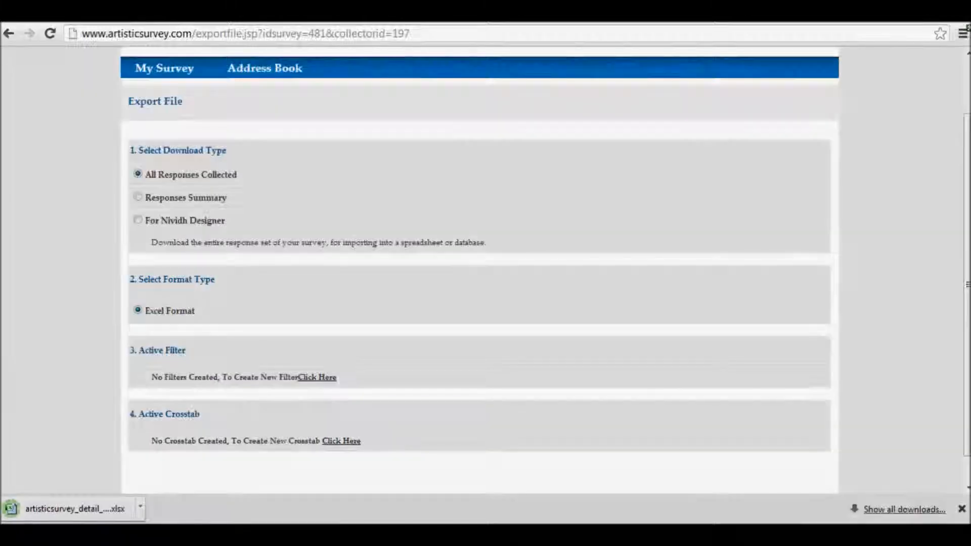
{"action": "left_click", "coordinate": [75, 509]}
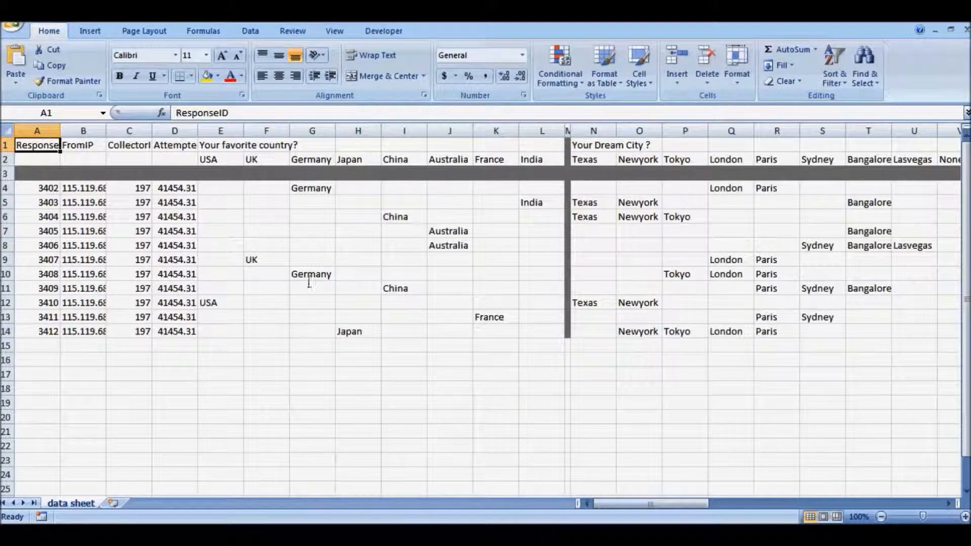
Examine the favorite country and dream city answers in the exported data sheet
{"action": "left_click", "coordinate": [218, 303]}
{"action": "left_click", "coordinate": [255, 259]}
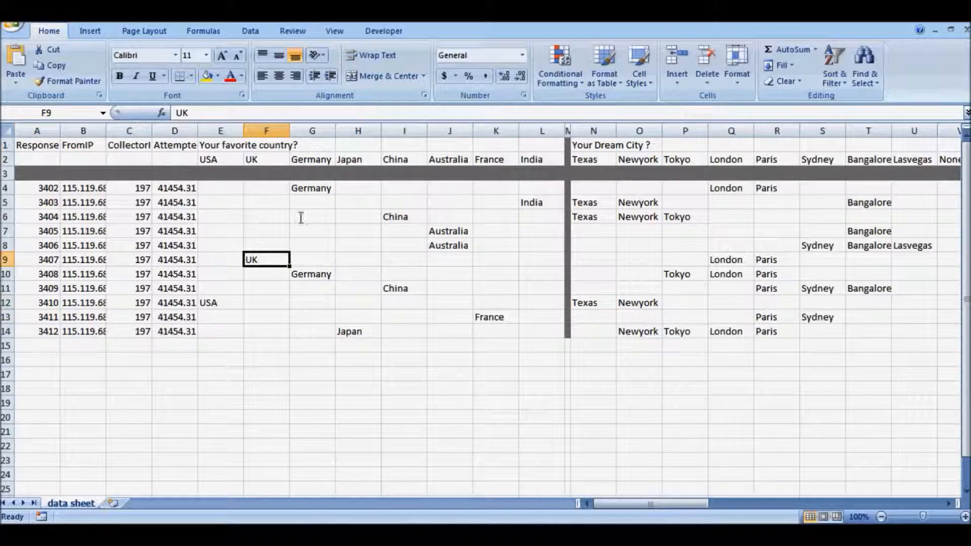
{"action": "left_click", "coordinate": [312, 188]}
{"action": "left_click", "coordinate": [639, 346]}
{"action": "left_click_drag", "start_coordinate": [697, 503], "coordinate": [622, 501]}
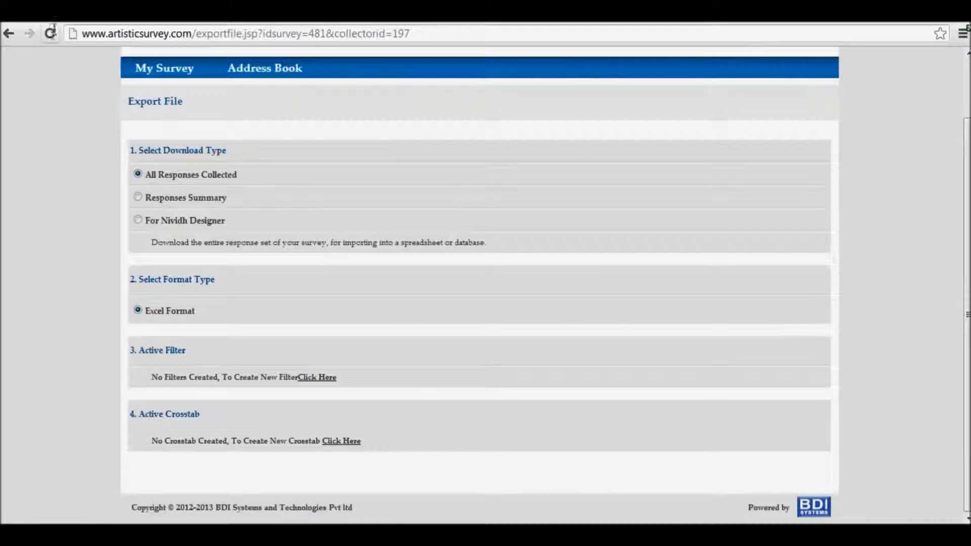
Export the web link collector's Responses Summary in Excel format and open the downloaded file
{"action": "left_click", "coordinate": [138, 197]}
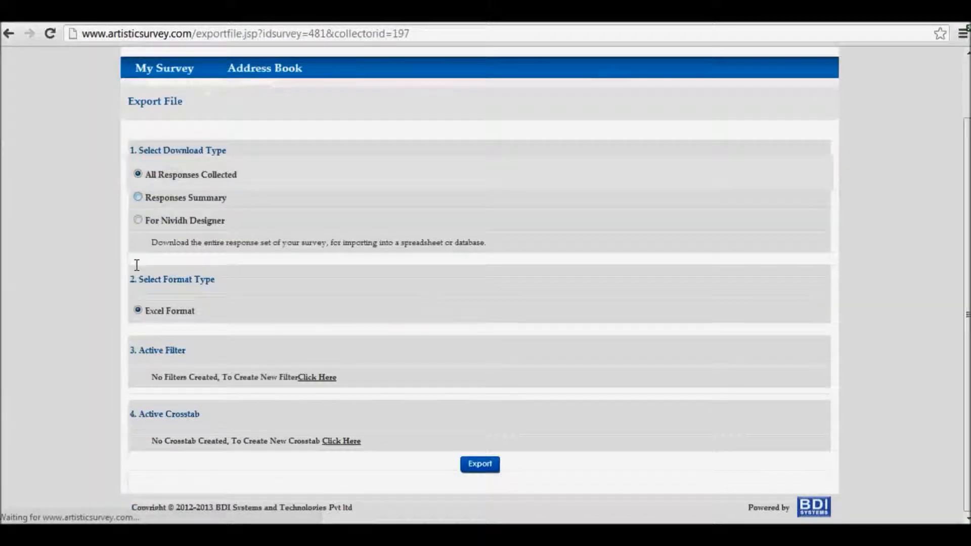
{"action": "left_click", "coordinate": [137, 196]}
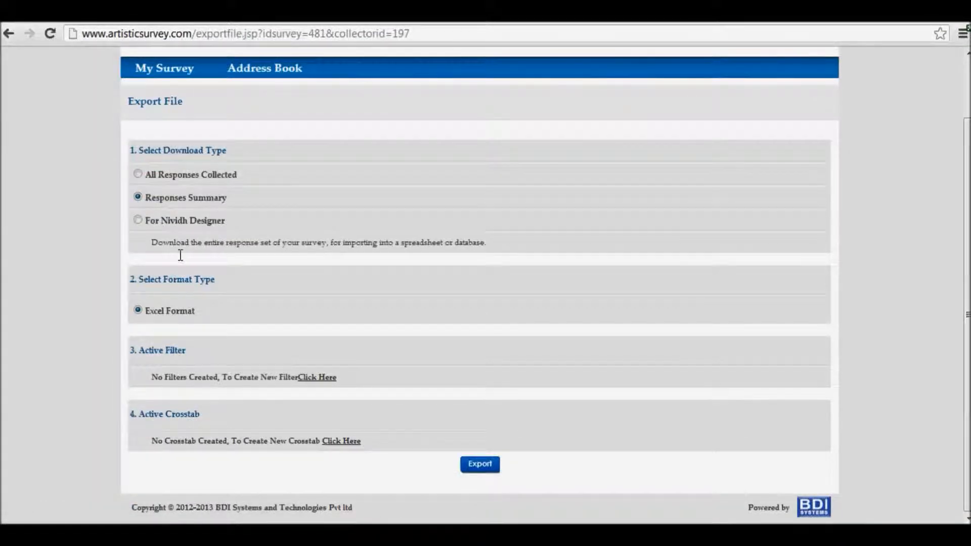
{"action": "left_click", "coordinate": [485, 464]}
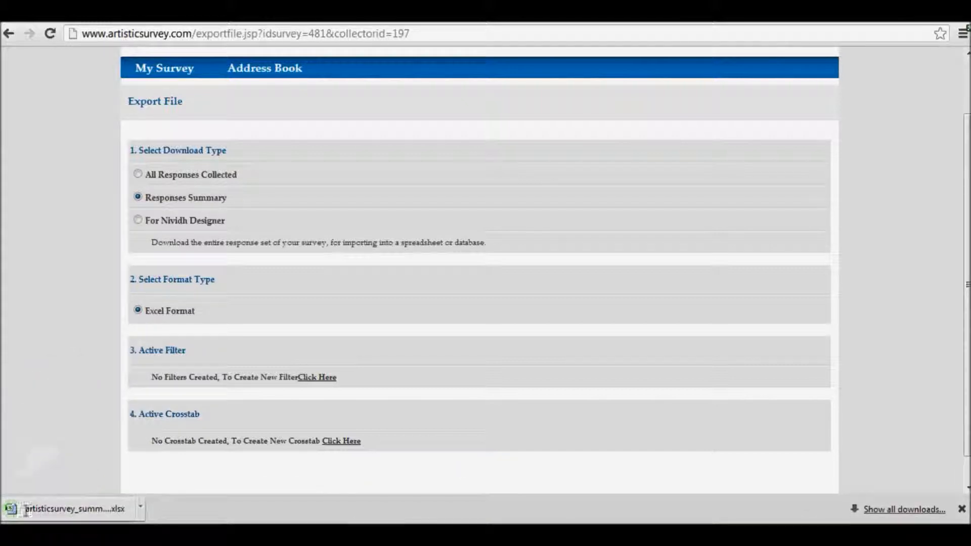
{"action": "left_click", "coordinate": [44, 509]}
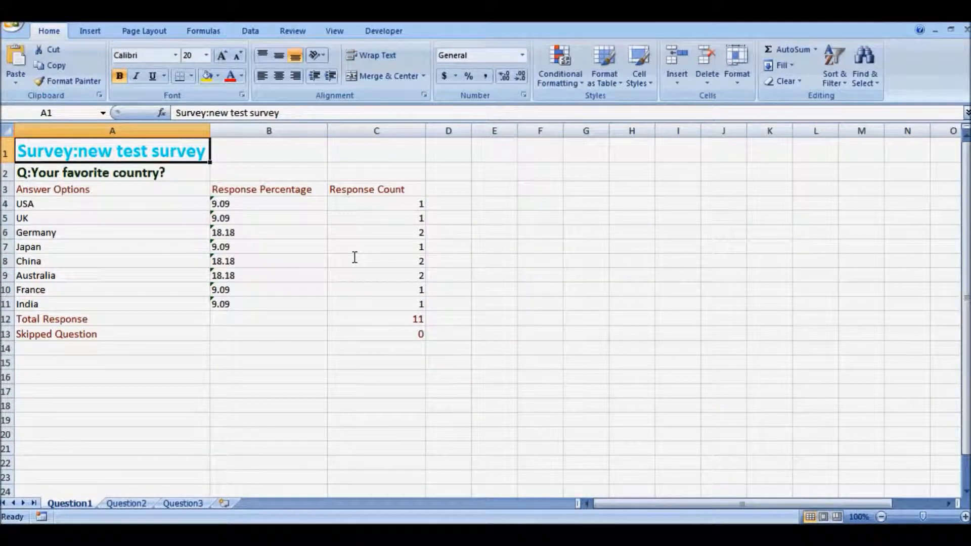
Examine the response percentages, response counts and total for the favorite country question in the summary workbook
{"action": "left_click", "coordinate": [265, 132]}
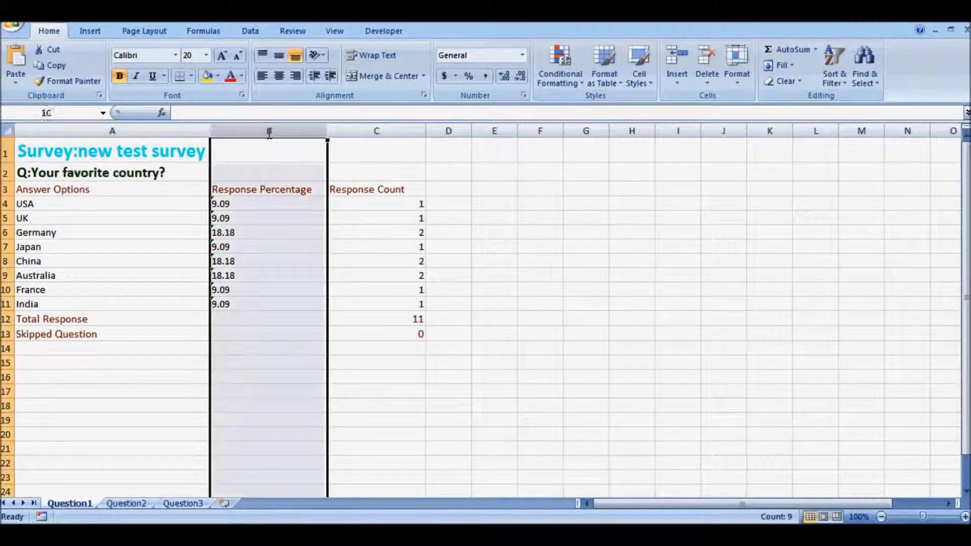
{"action": "left_click", "coordinate": [417, 321]}
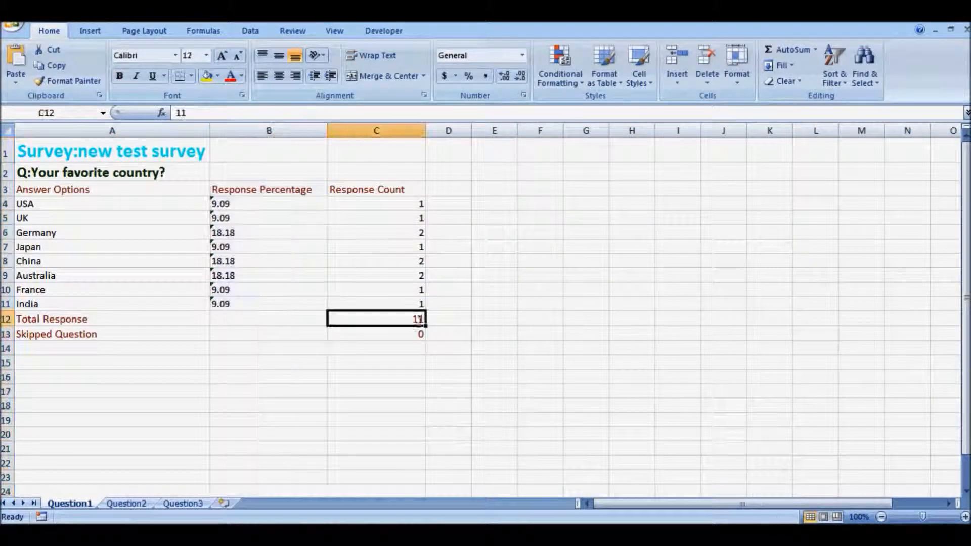
{"action": "left_click", "coordinate": [7, 319]}
{"action": "left_click", "coordinate": [376, 132]}
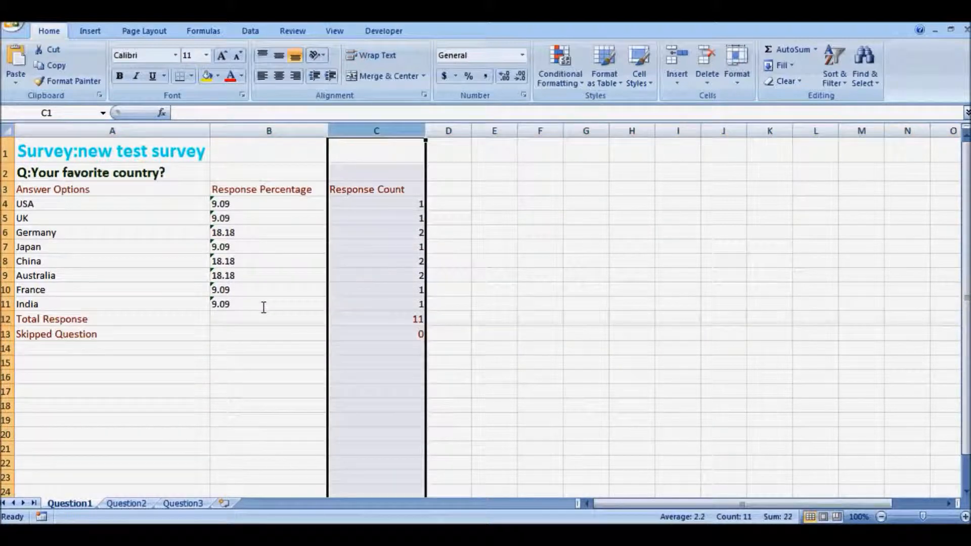
Examine the technical skill ratings and response counts on the Question3 sheet, and check the Question2 sheet
{"action": "left_click", "coordinate": [181, 503]}
{"action": "left_click", "coordinate": [171, 172]}
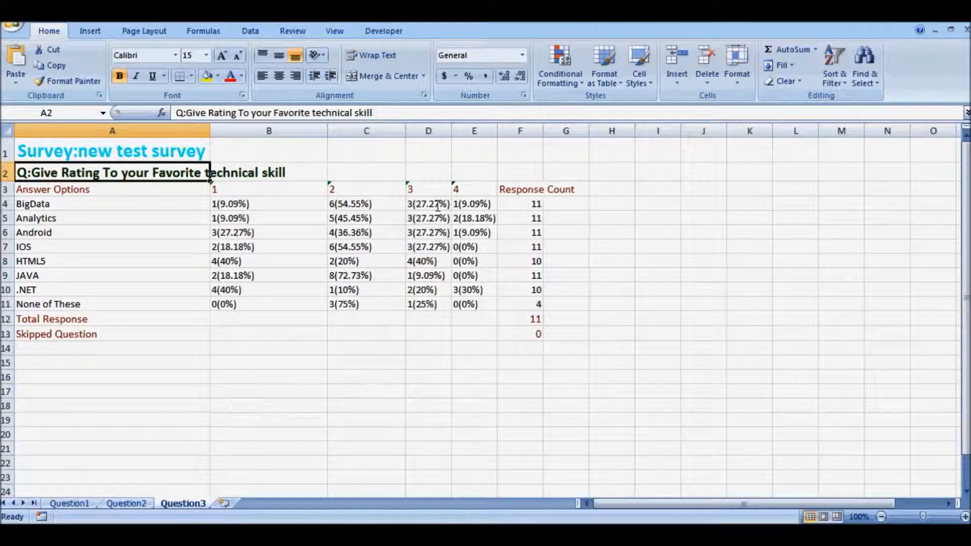
{"action": "left_click", "coordinate": [438, 206]}
{"action": "left_click", "coordinate": [534, 263]}
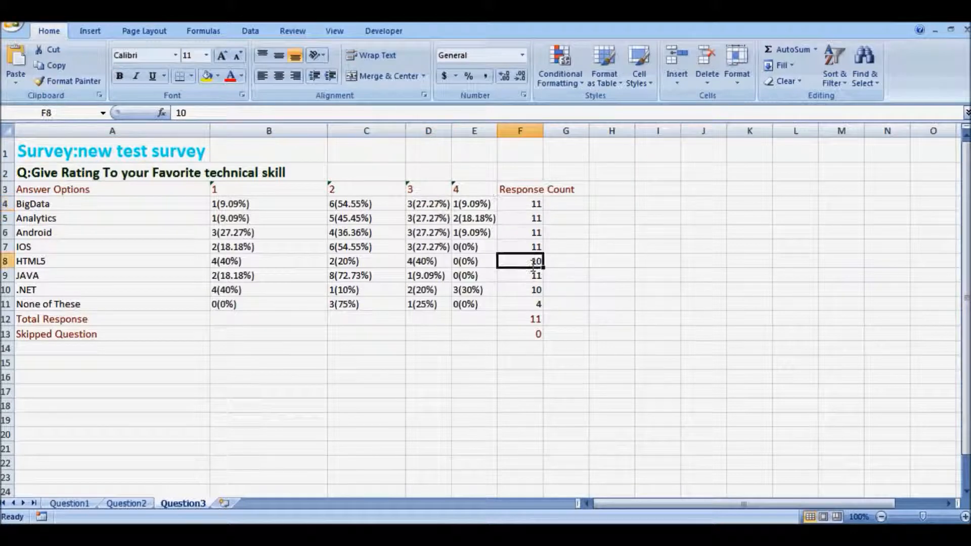
{"action": "left_click", "coordinate": [533, 304]}
{"action": "left_click", "coordinate": [9, 305]}
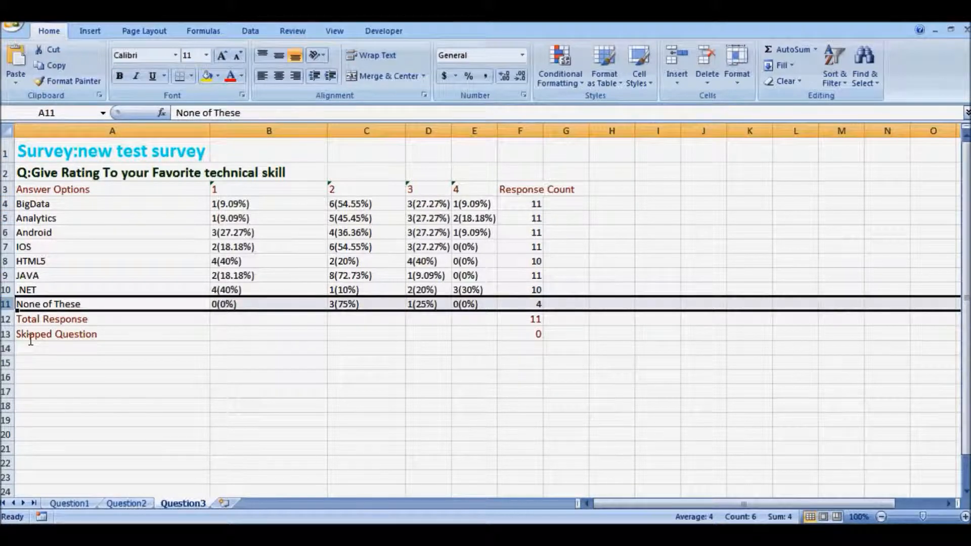
{"action": "left_click", "coordinate": [135, 504]}
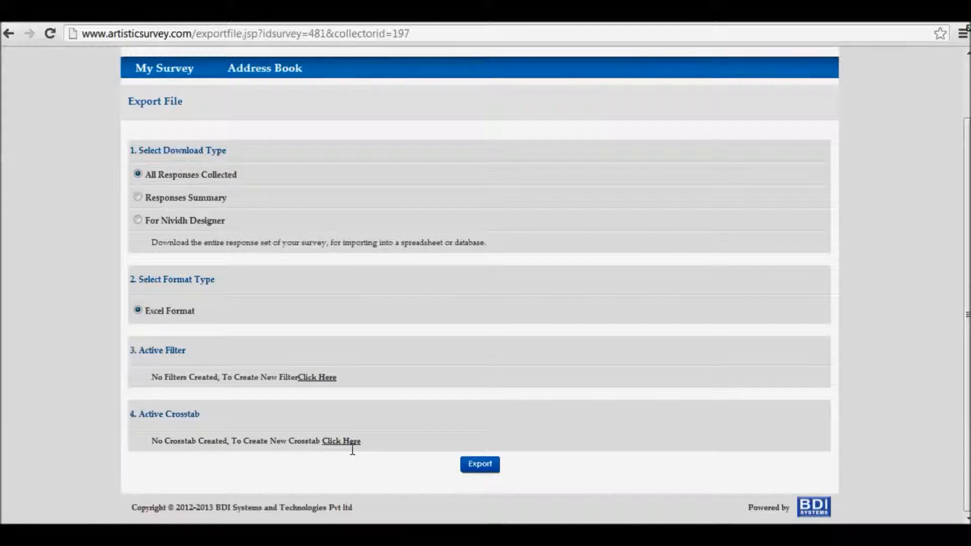
From the export page, start a new filter named Filter1 and enable filtering by responses
{"action": "left_click", "coordinate": [316, 376]}
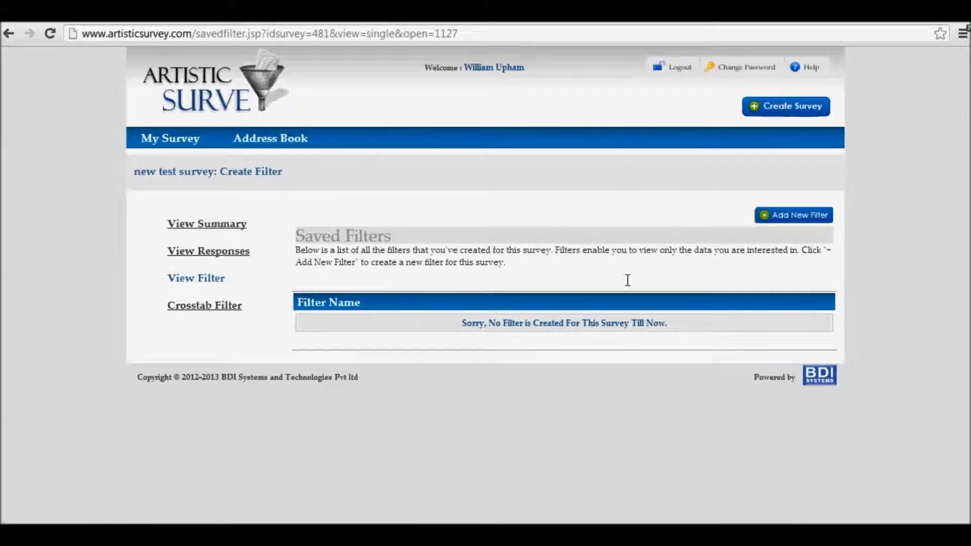
{"action": "left_click", "coordinate": [811, 215]}
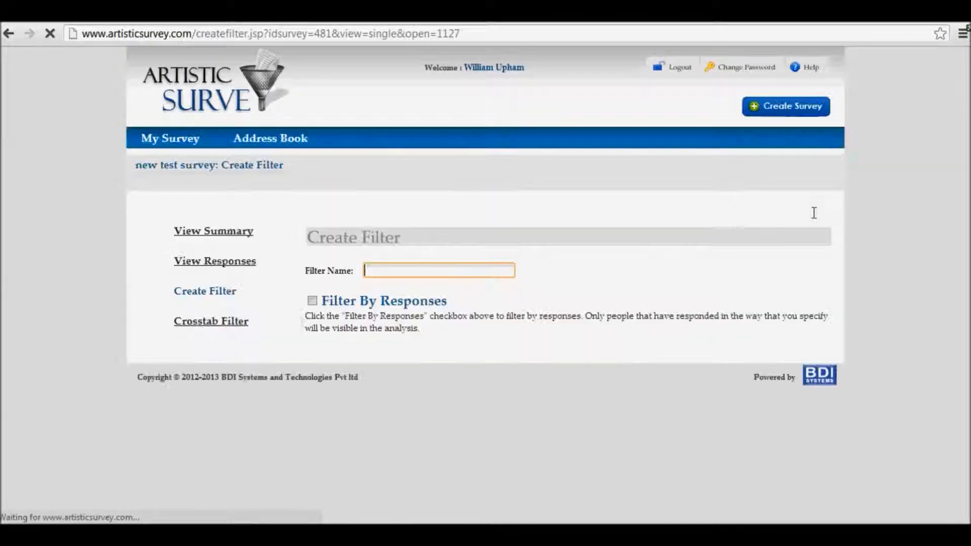
{"action": "type", "text": "Filter1"}
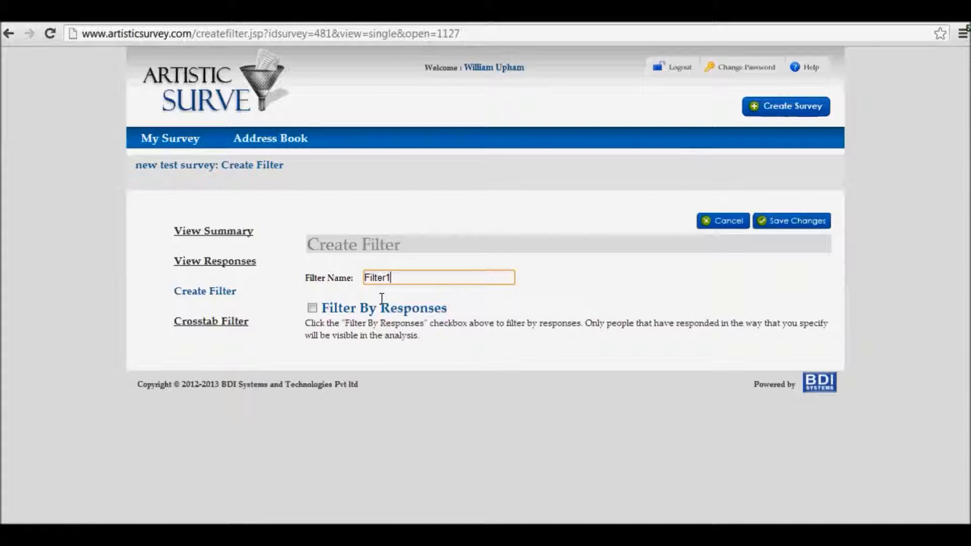
{"action": "left_click", "coordinate": [312, 308]}
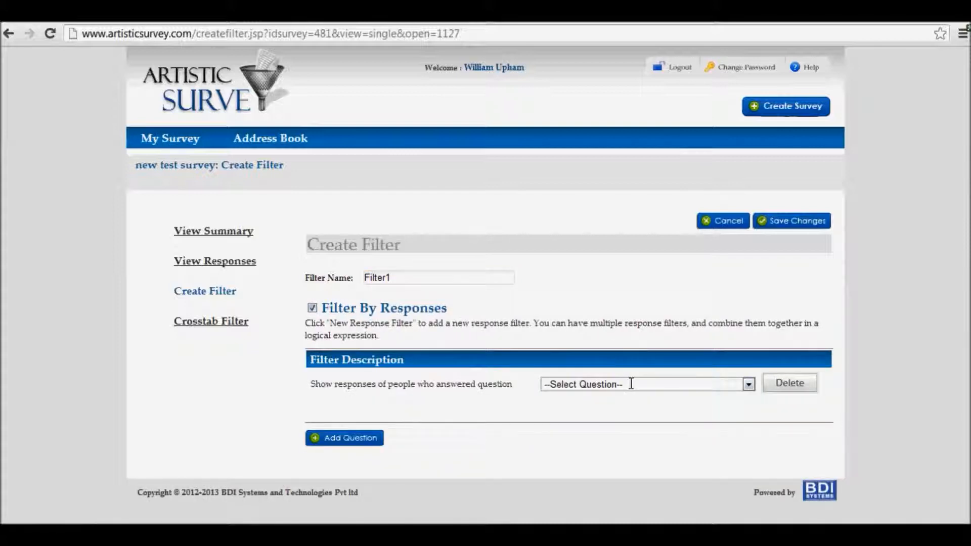
Set the first filter condition to the question "Your Dream City ?" with the choice Newyork
{"action": "left_click", "coordinate": [631, 384]}
{"action": "left_click", "coordinate": [609, 409]}
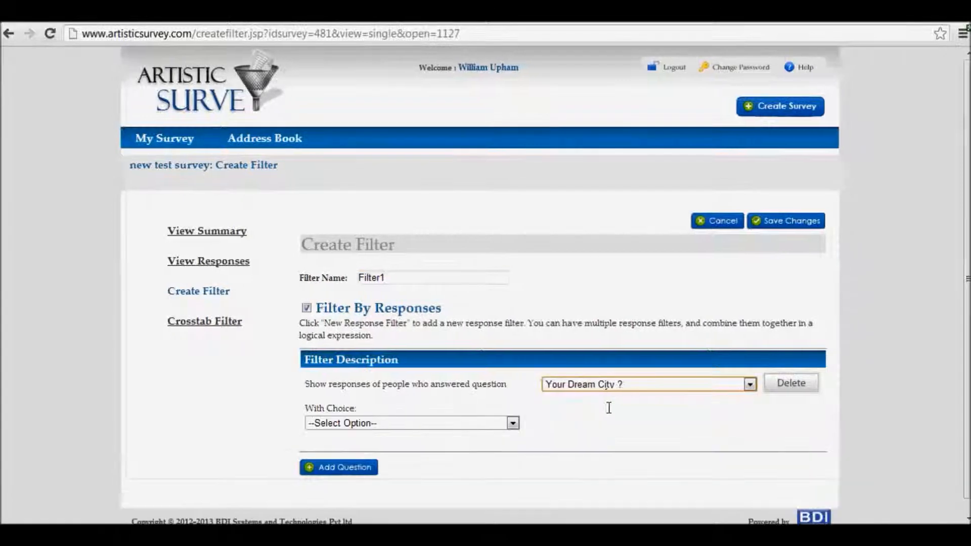
{"action": "left_click", "coordinate": [450, 424]}
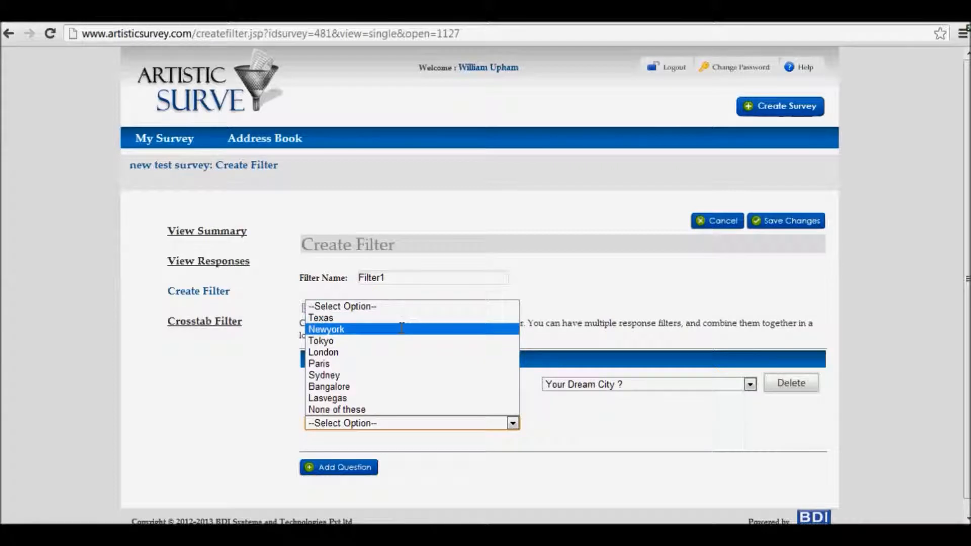
{"action": "left_click", "coordinate": [401, 329]}
Add a second condition, "Your favorite country?" with choice USA, combined by "or" logic, and save the filter
{"action": "left_click", "coordinate": [356, 467]}
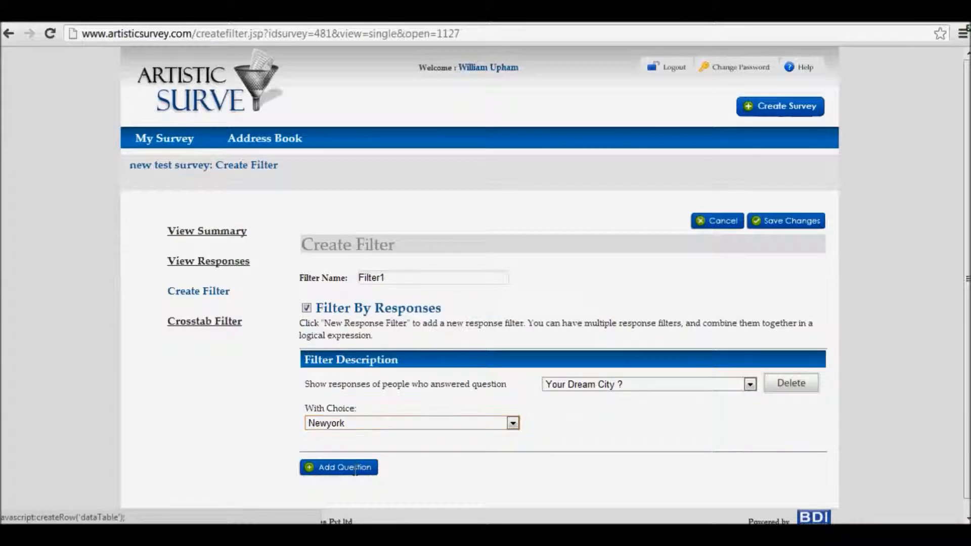
{"action": "left_click", "coordinate": [632, 448]}
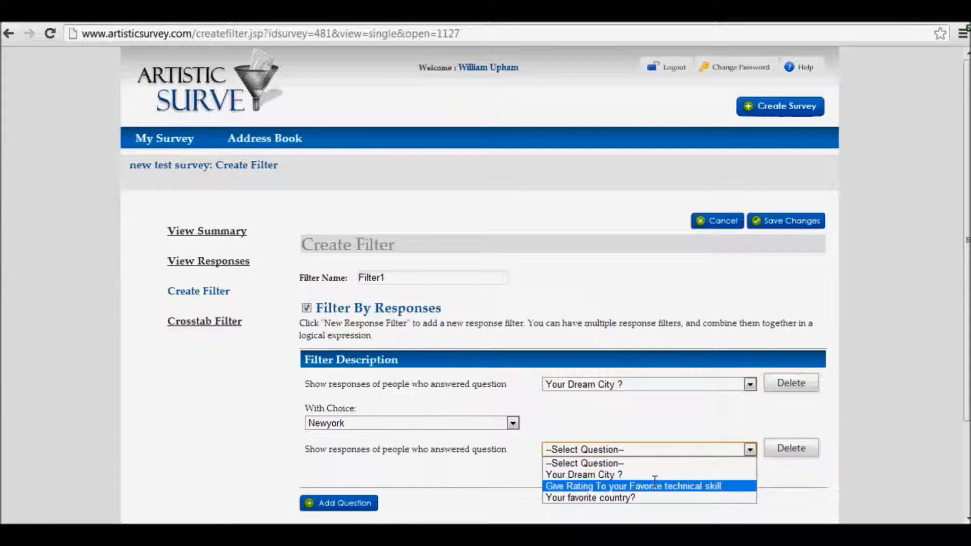
{"action": "left_click", "coordinate": [627, 498]}
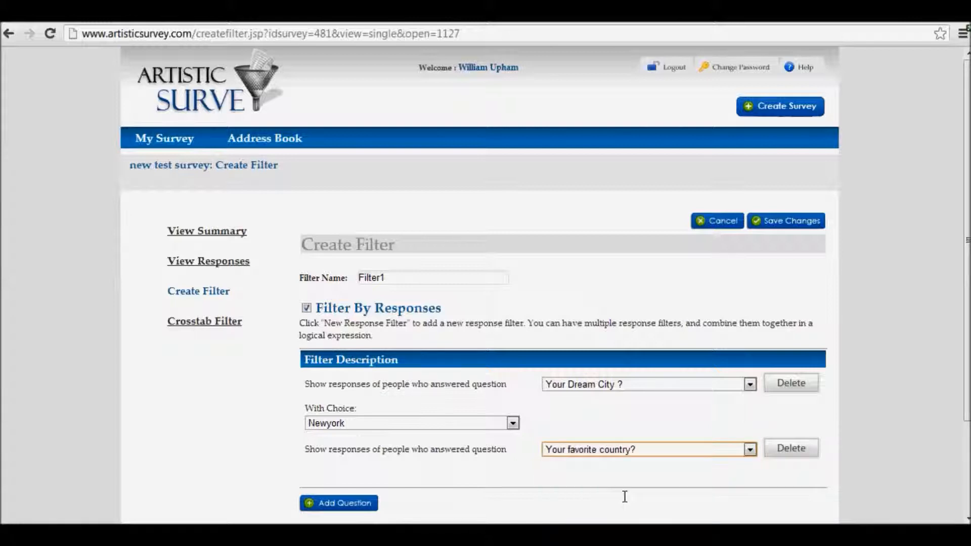
{"action": "scroll", "coordinate": [399, 486], "scroll_direction": "down", "scroll_amount": 3}
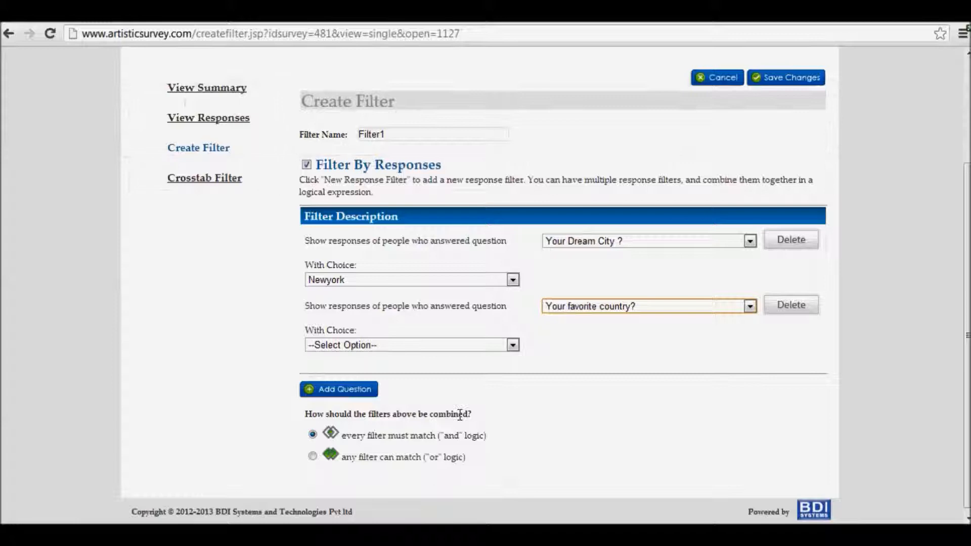
{"action": "left_click", "coordinate": [471, 346]}
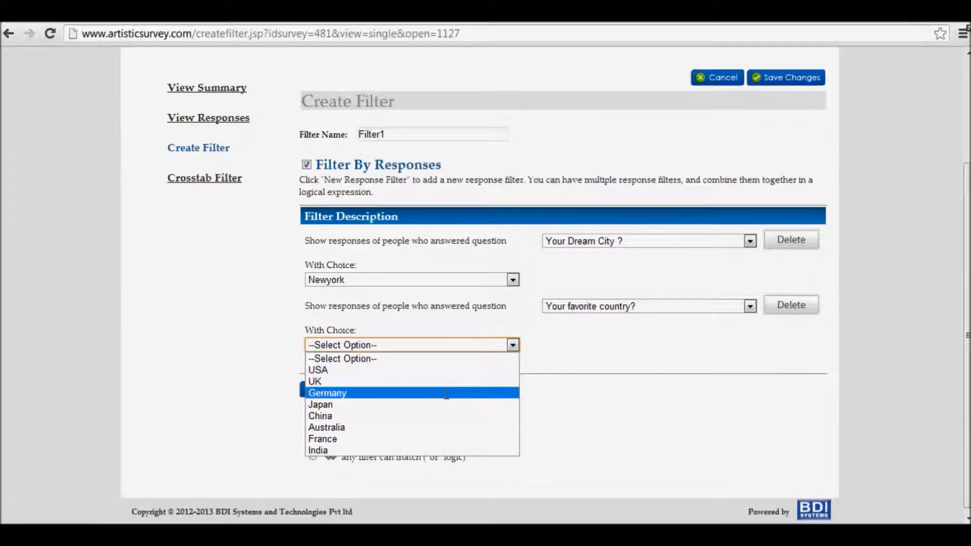
{"action": "left_click", "coordinate": [445, 370]}
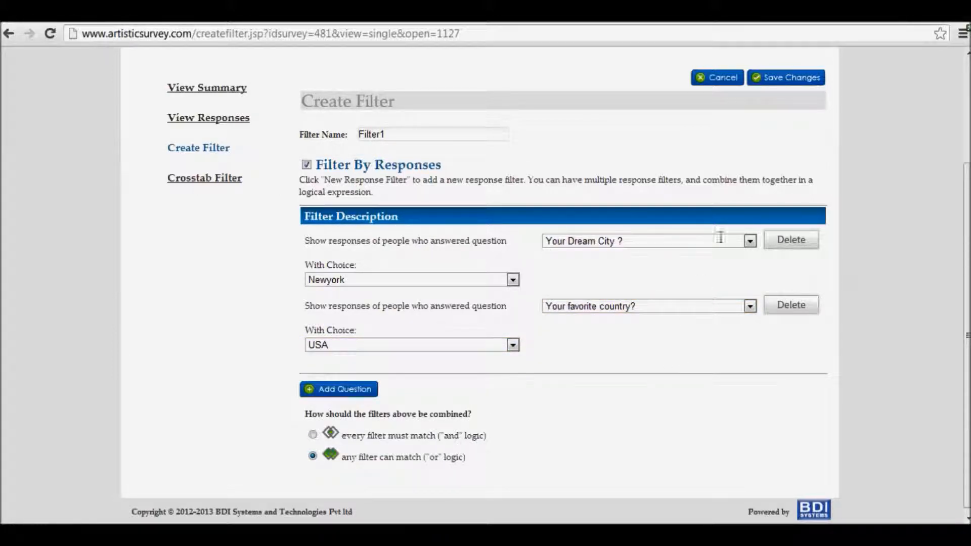
{"action": "left_click", "coordinate": [786, 69]}
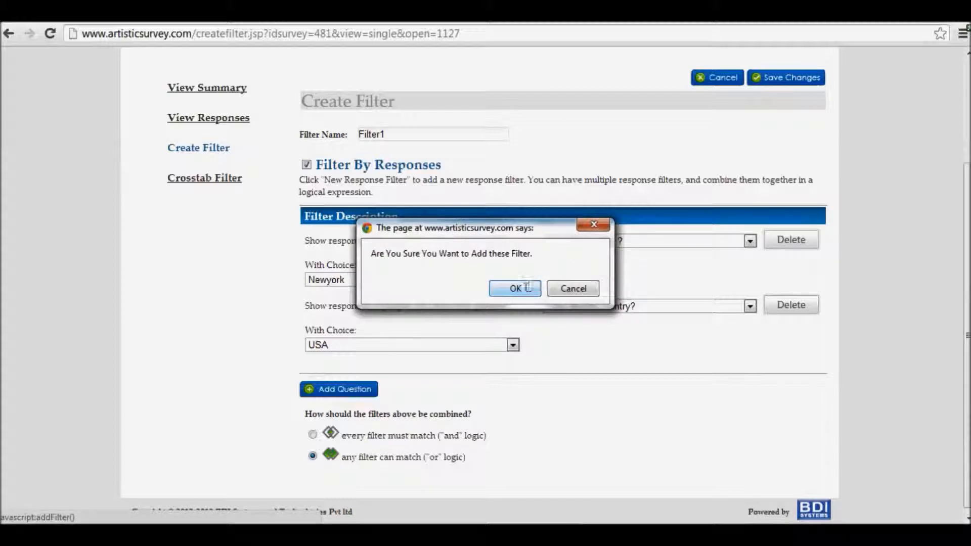
{"action": "left_click", "coordinate": [526, 289]}
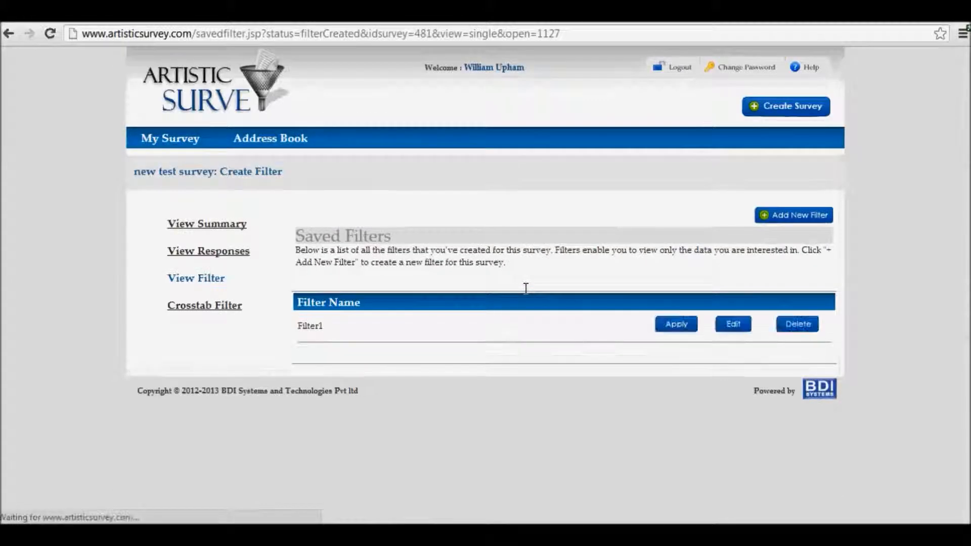
Export all collected responses in Excel format with Filter1 active and open the downloaded file
{"action": "left_click", "coordinate": [659, 333]}
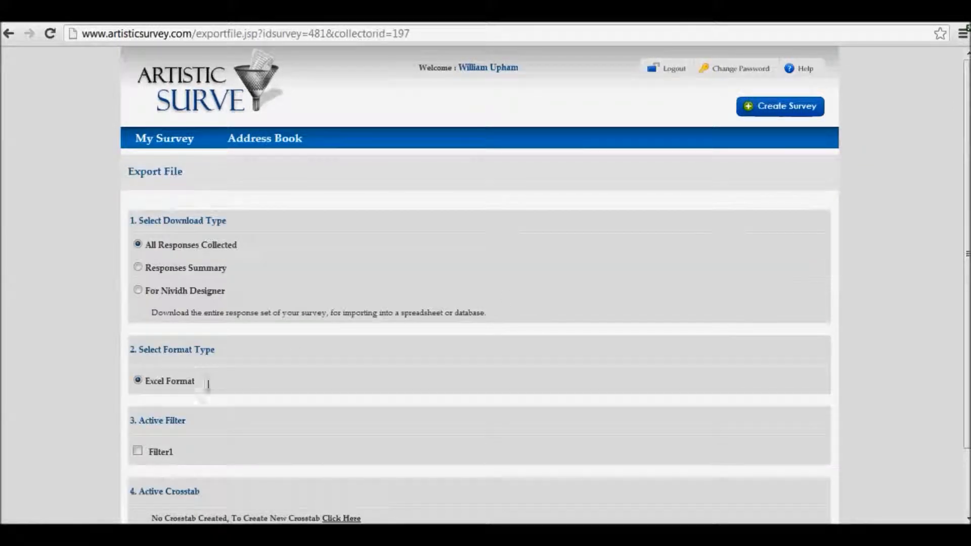
{"action": "scroll", "coordinate": [170, 456], "scroll_direction": "down", "scroll_amount": 2}
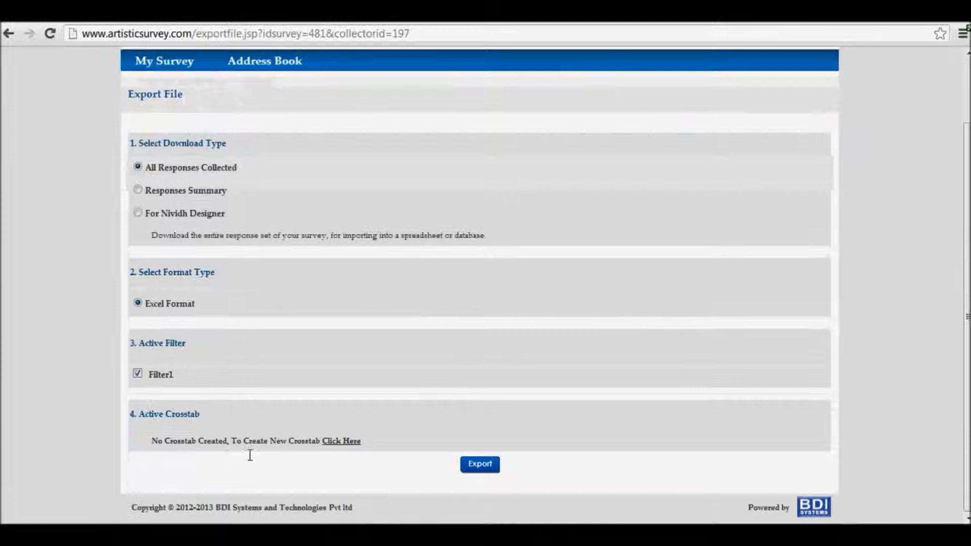
{"action": "left_click", "coordinate": [490, 464]}
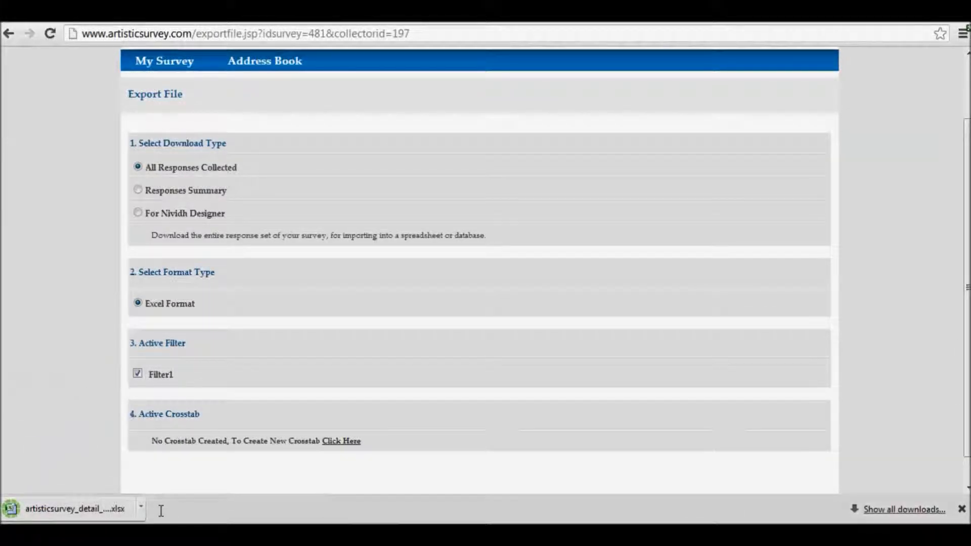
{"action": "left_click", "coordinate": [121, 508]}
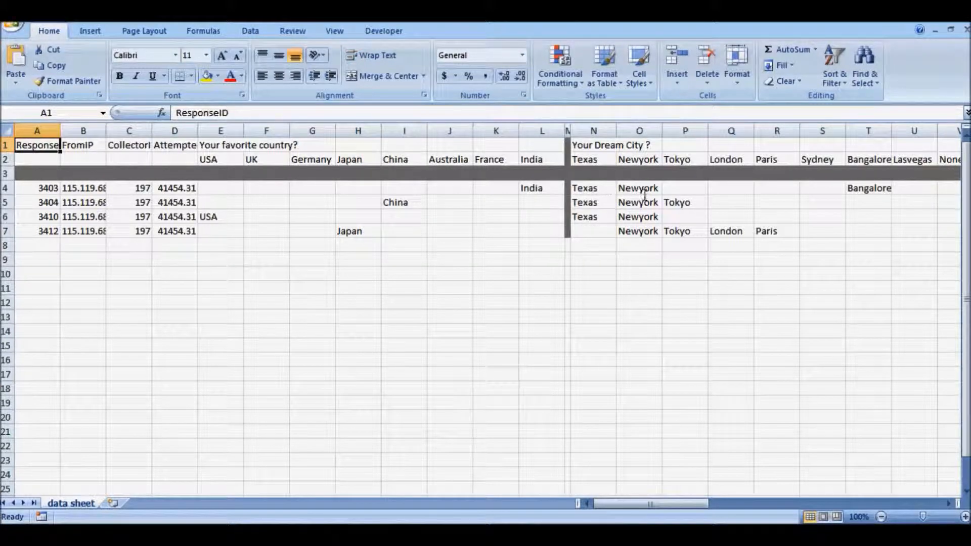
Check the Newyork and USA answers in the filtered data sheet against the Filter1 conditions
{"action": "left_click", "coordinate": [638, 231]}
{"action": "left_click", "coordinate": [223, 216]}
{"action": "left_click", "coordinate": [627, 189]}
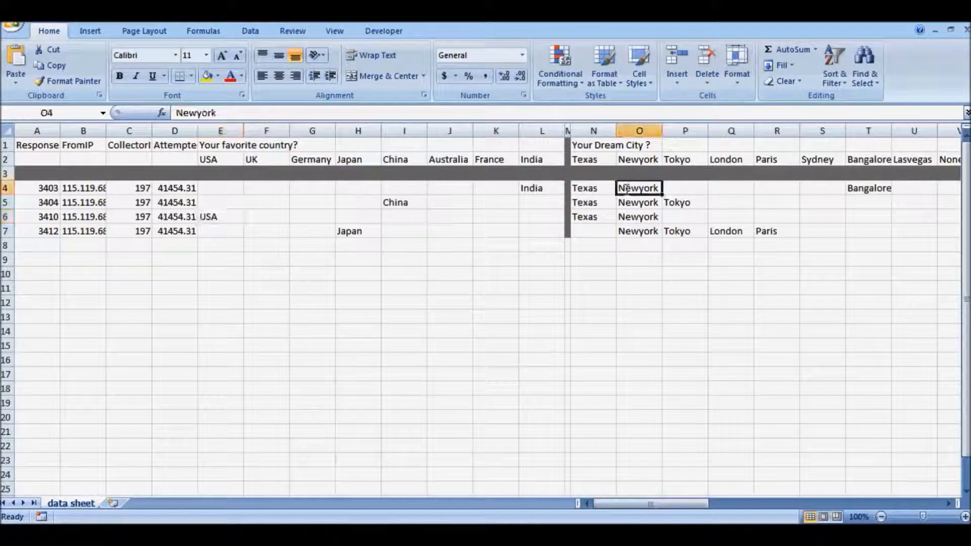
{"action": "left_click", "coordinate": [635, 231]}
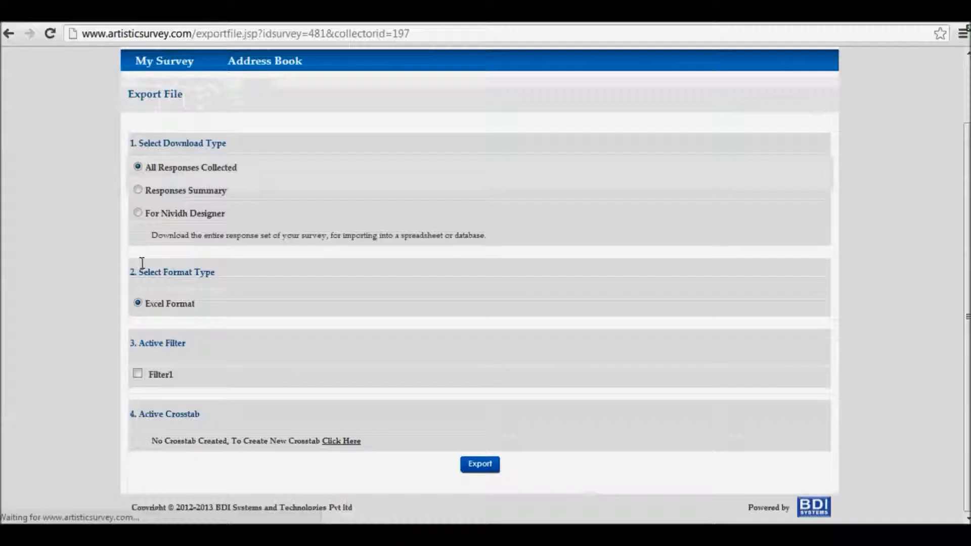
Export the responses summary in Excel format with Filter1 active, open the downloaded file and check the total response row
{"action": "left_click", "coordinate": [137, 189]}
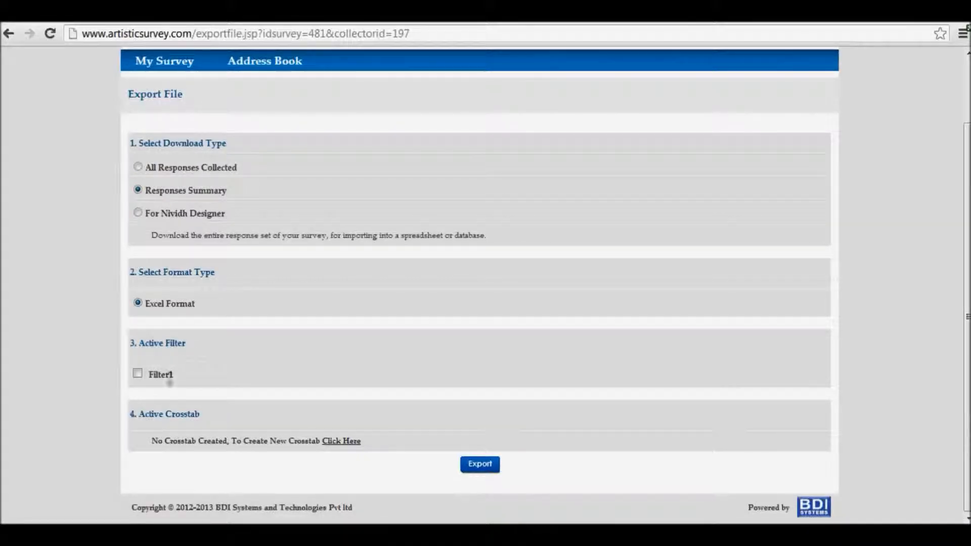
{"action": "left_click", "coordinate": [478, 463]}
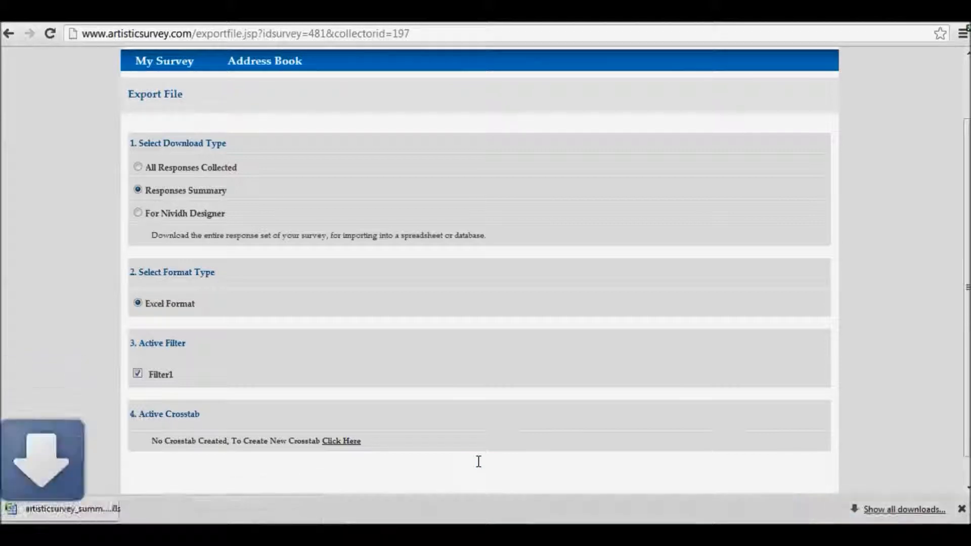
{"action": "left_click", "coordinate": [101, 507]}
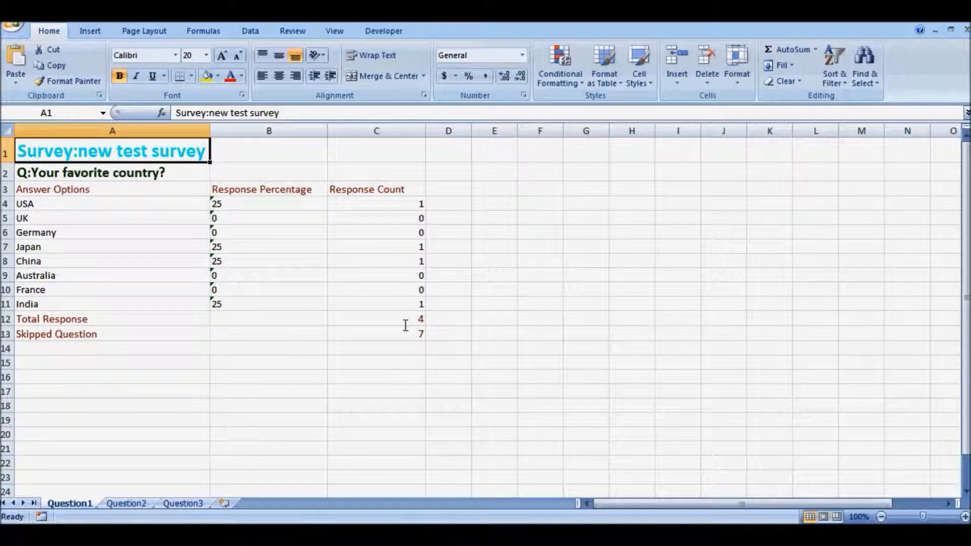
{"action": "left_click", "coordinate": [423, 321]}
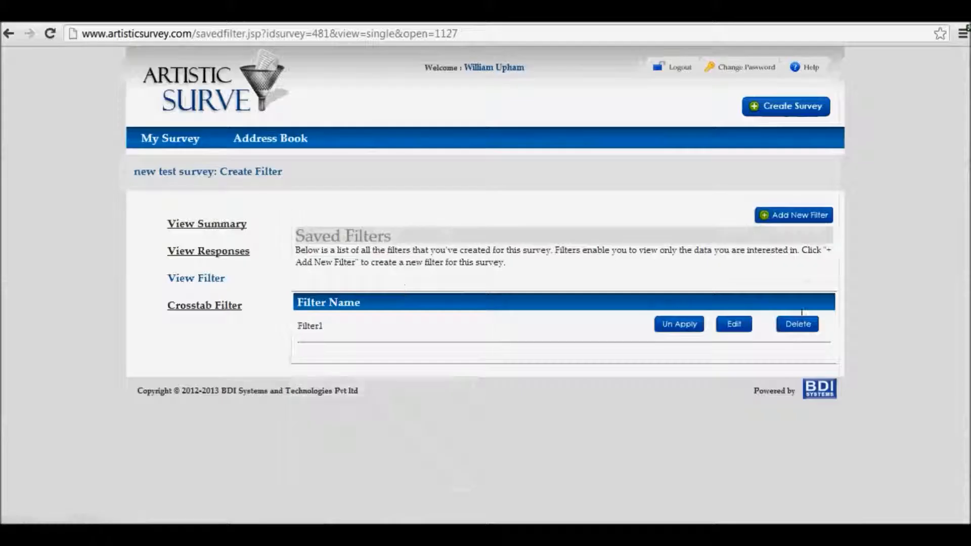
Open saved Filter1 for editing to review its conditions and combination logic, and return to the survey's result summary
{"action": "left_click", "coordinate": [734, 324]}
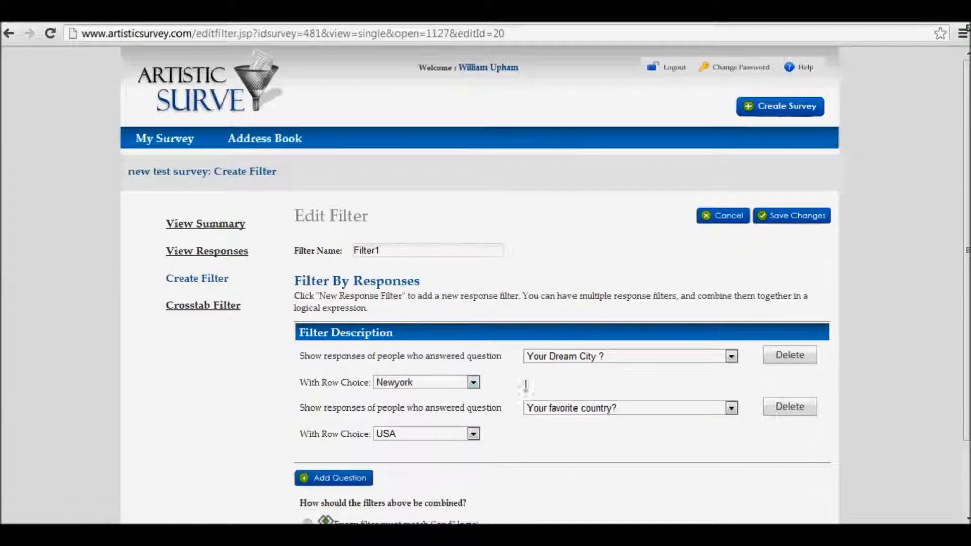
{"action": "scroll", "coordinate": [427, 422], "scroll_direction": "down", "scroll_amount": 3}
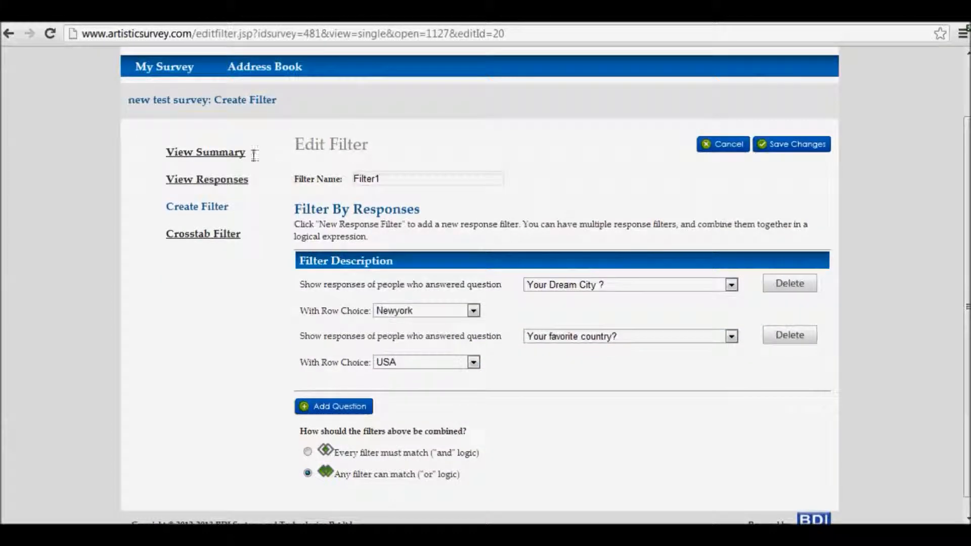
{"action": "left_click", "coordinate": [224, 178]}
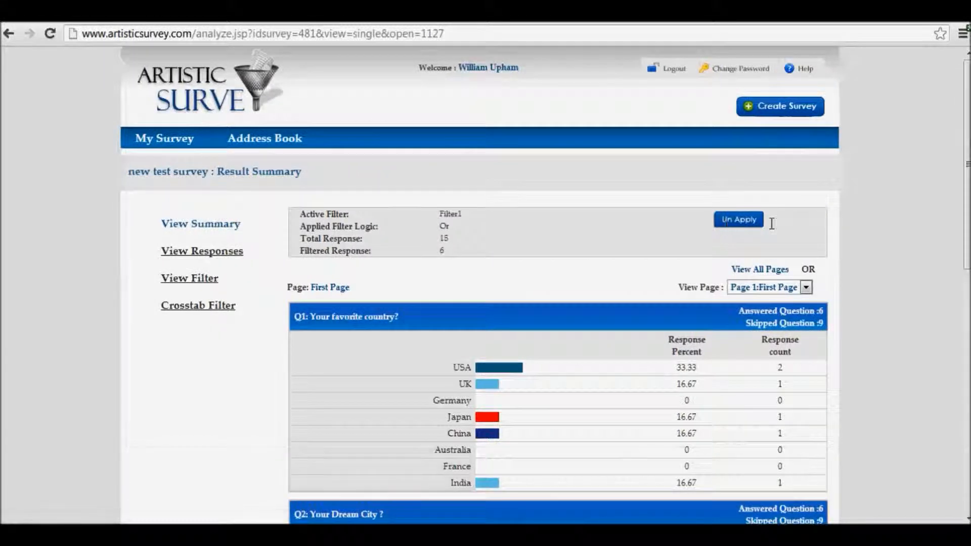
Examine the filtered result summary, comparing total and filtered responses with the answered and skipped figures of all three questions
{"action": "scroll", "coordinate": [350, 368], "scroll_direction": "down", "scroll_amount": 4}
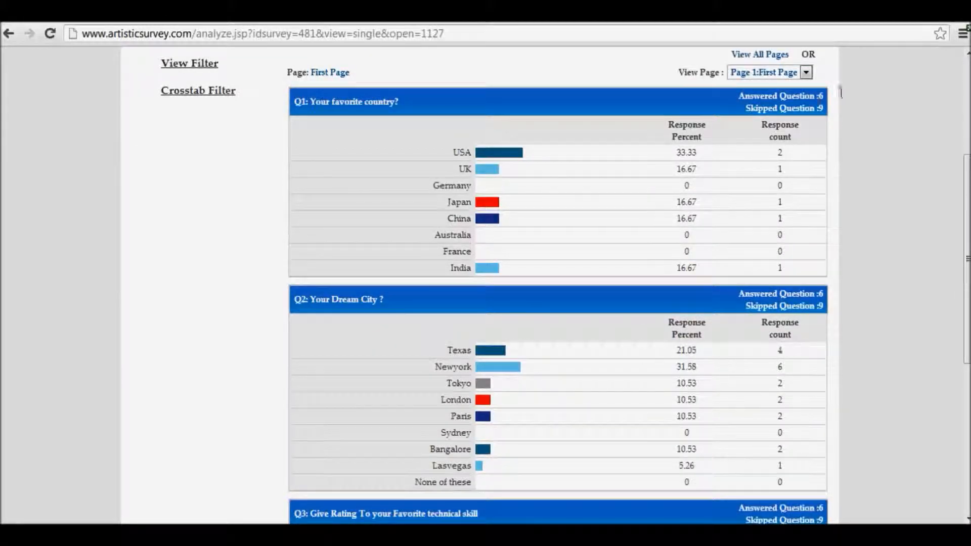
{"action": "left_click_drag", "start_coordinate": [830, 99], "coordinate": [825, 117]}
{"action": "left_click", "coordinate": [827, 121]}
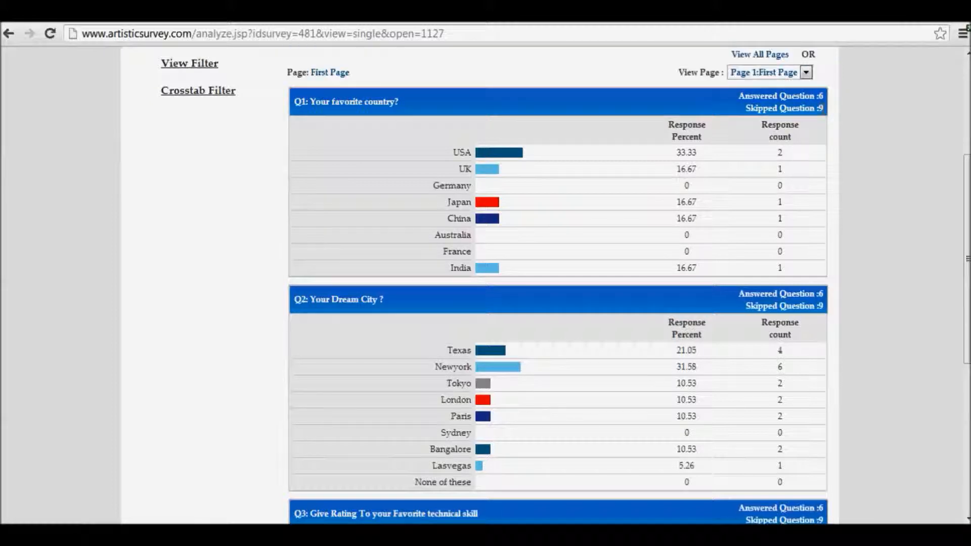
{"action": "scroll", "coordinate": [834, 143], "scroll_direction": "up", "scroll_amount": 3}
{"action": "left_click_drag", "start_coordinate": [440, 167], "coordinate": [445, 180]}
{"action": "left_click", "coordinate": [444, 180]}
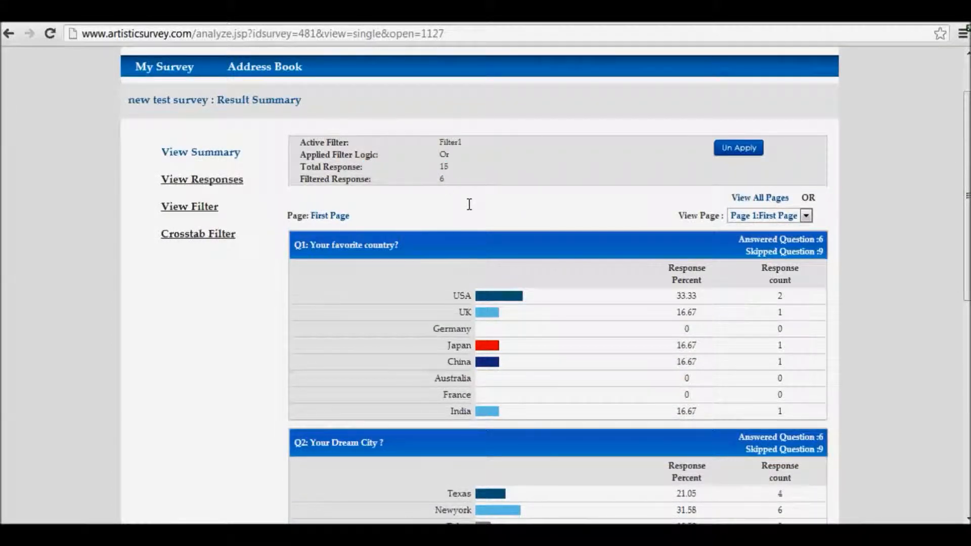
{"action": "scroll", "coordinate": [469, 205], "scroll_direction": "down", "scroll_amount": 2}
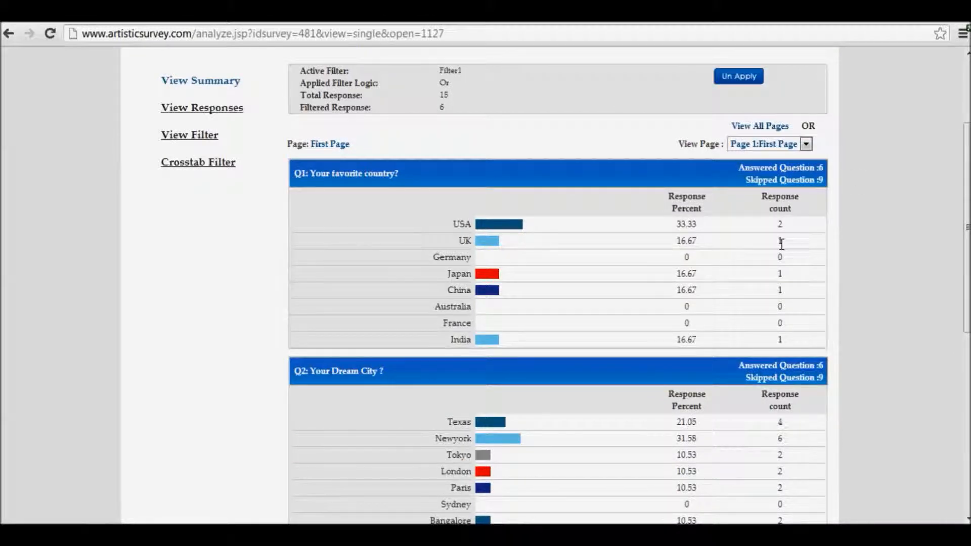
{"action": "scroll", "coordinate": [784, 290], "scroll_direction": "down", "scroll_amount": 4}
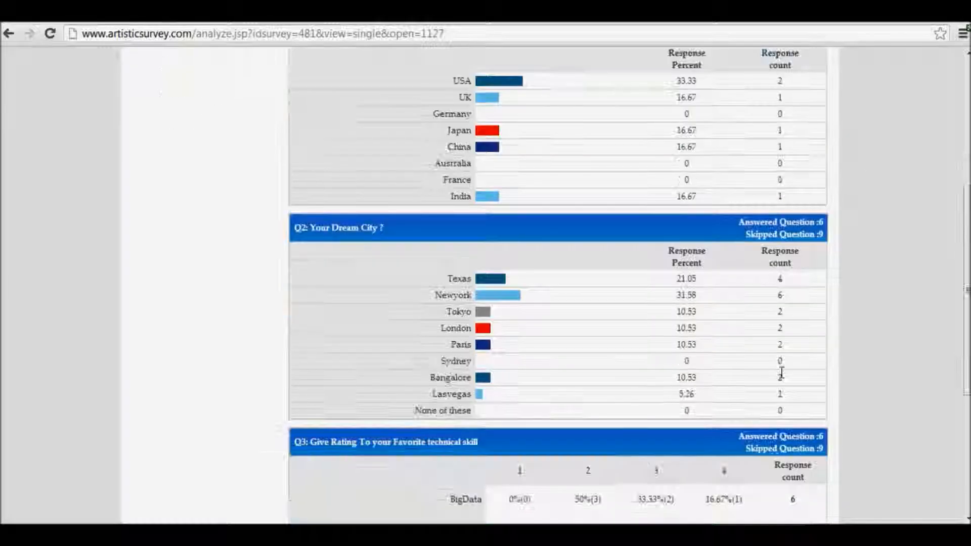
{"action": "scroll", "coordinate": [787, 372], "scroll_direction": "down", "scroll_amount": 7}
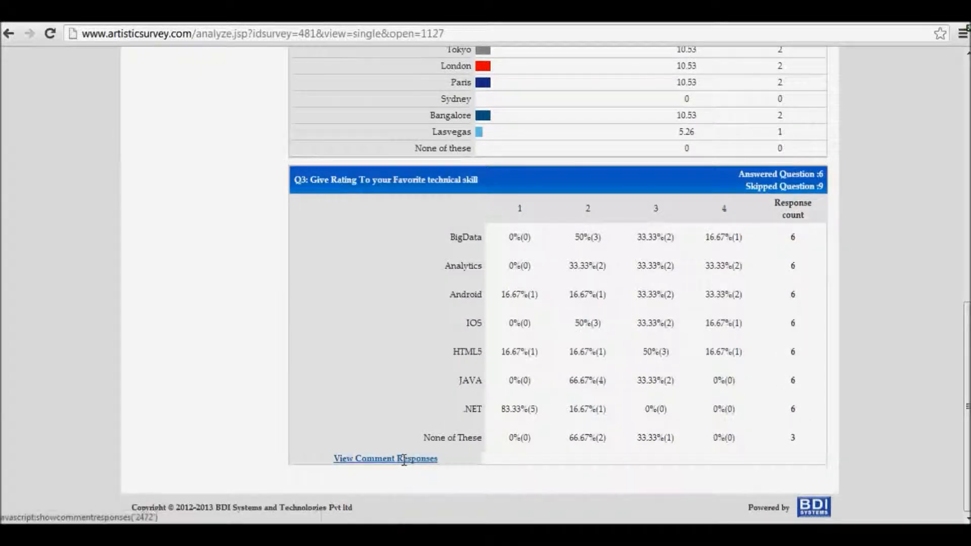
{"action": "scroll", "coordinate": [369, 319], "scroll_direction": "up", "scroll_amount": 14}
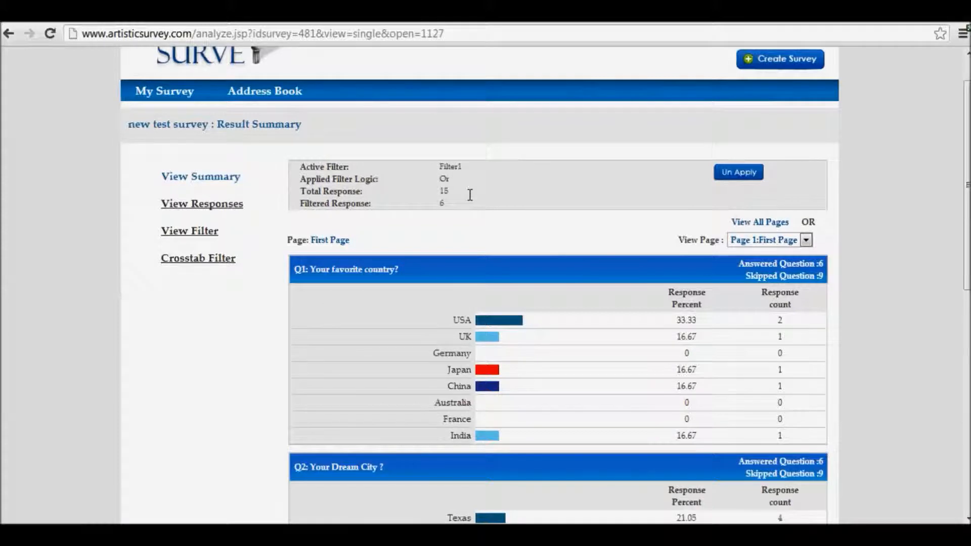
Browse the individual responses under Filter1, stepping through successive ones and jumping to response 1
{"action": "left_click", "coordinate": [221, 205]}
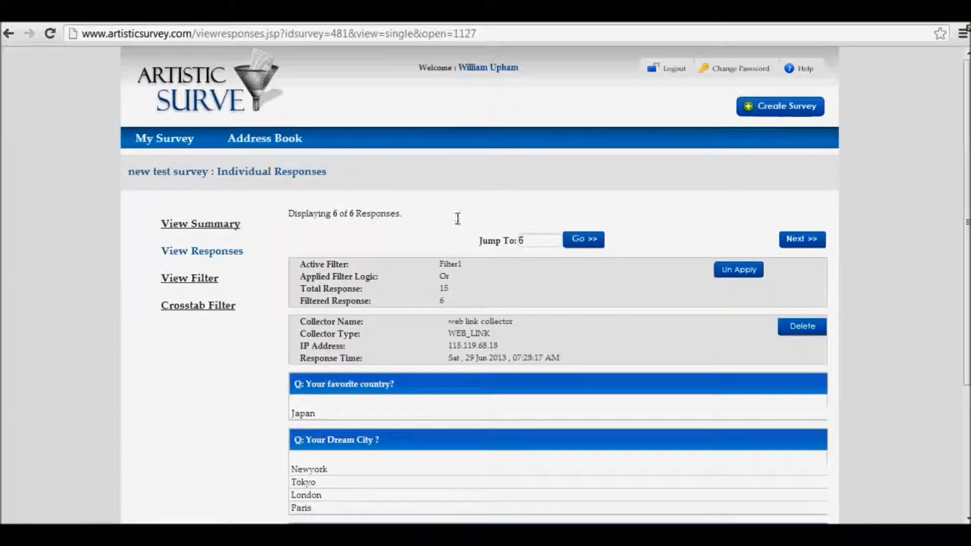
{"action": "scroll", "coordinate": [600, 284], "scroll_direction": "down", "scroll_amount": 3}
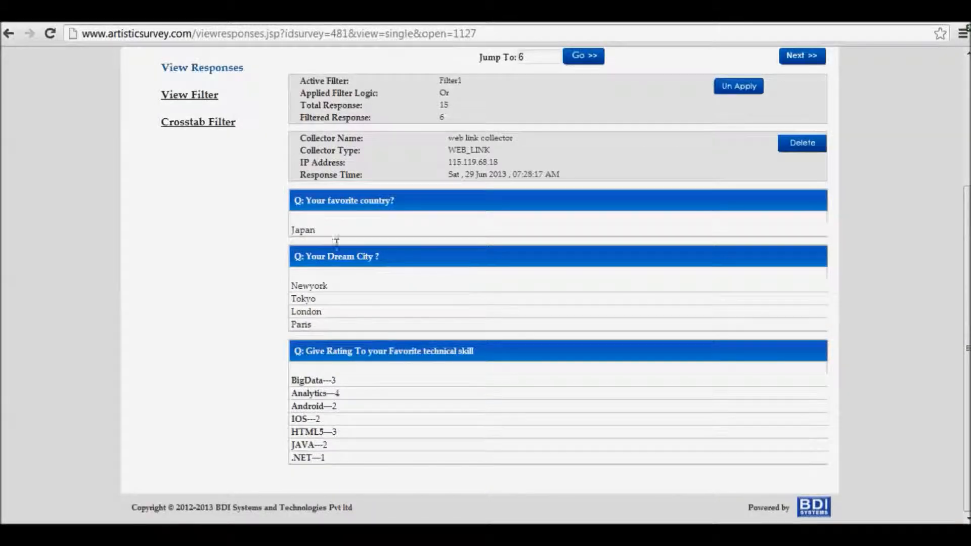
{"action": "left_click", "coordinate": [811, 56]}
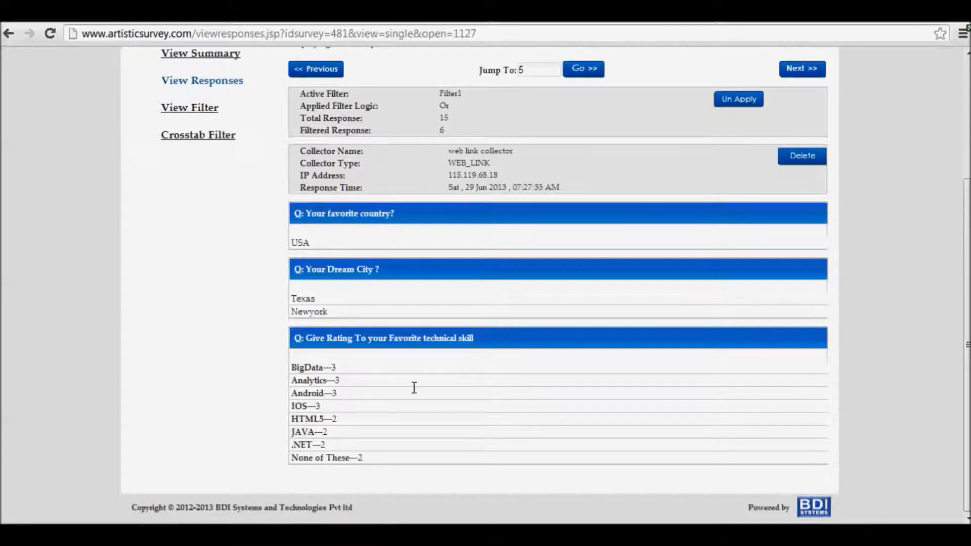
{"action": "left_click", "coordinate": [798, 68]}
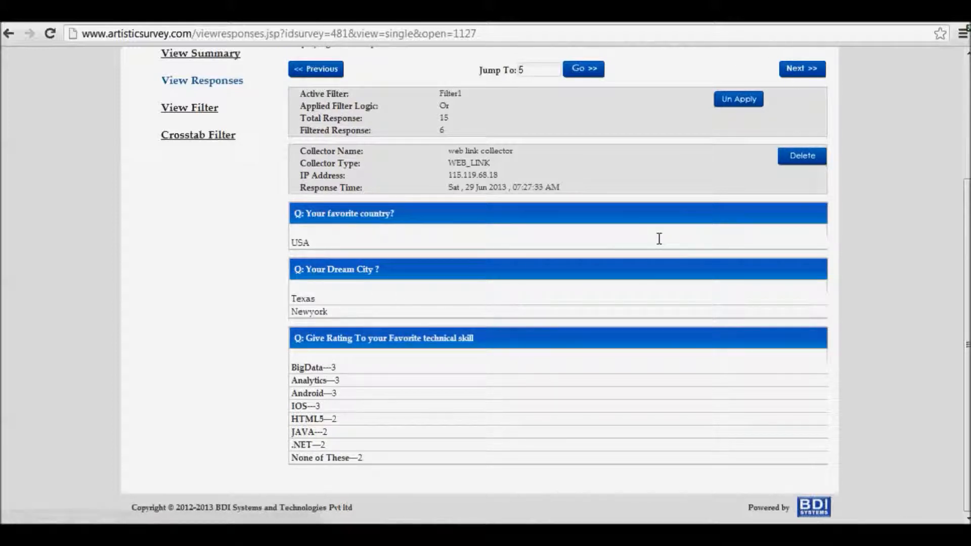
{"action": "type", "text": "1"}
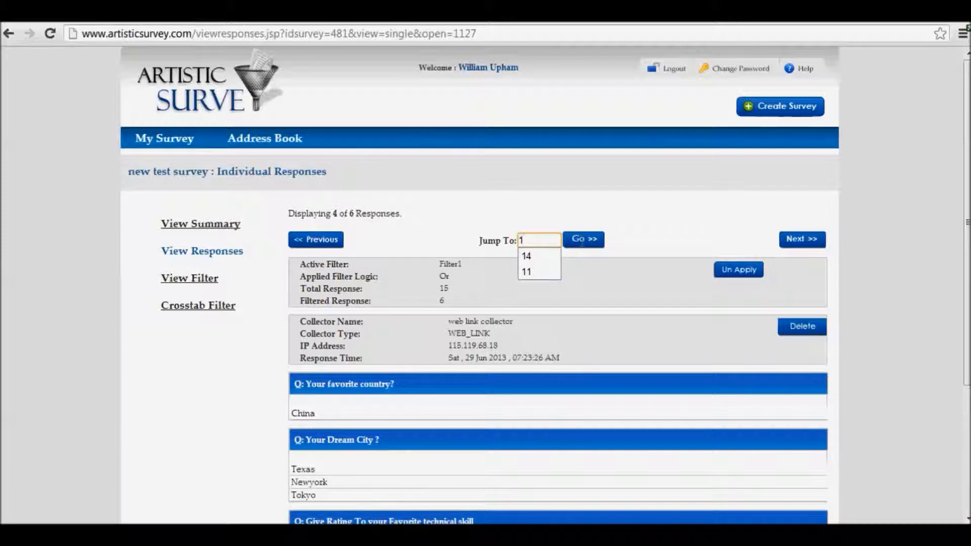
{"action": "left_click", "coordinate": [583, 241]}
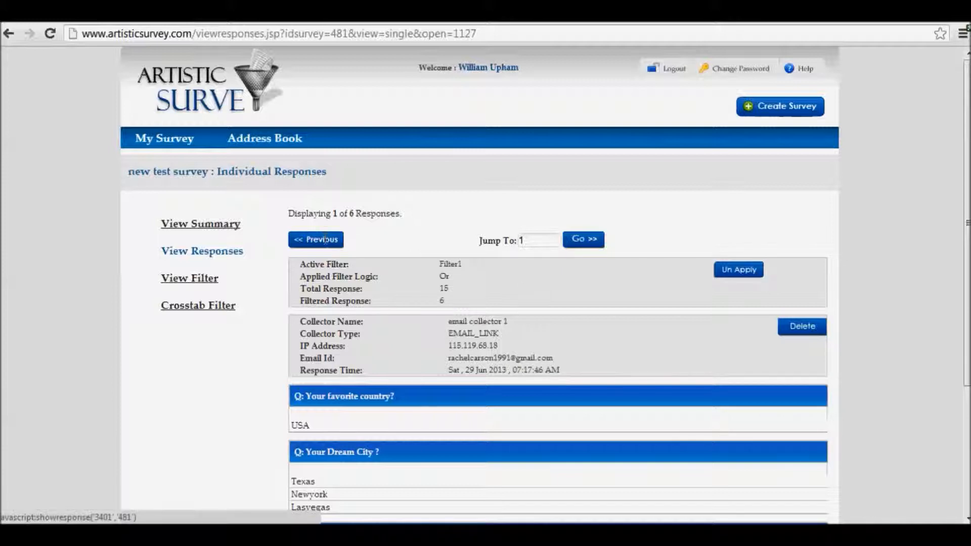
Start a new crosstab for the survey and name it "crosstab filter"
{"action": "left_click", "coordinate": [198, 306]}
{"action": "left_click", "coordinate": [496, 275]}
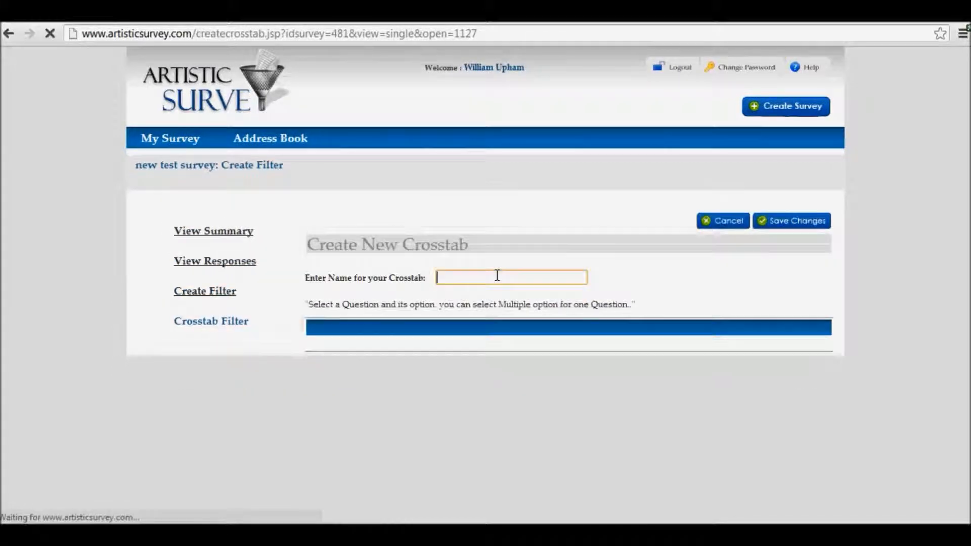
{"action": "type", "text": "crosstab"}
{"action": "left_click", "coordinate": [483, 289]}
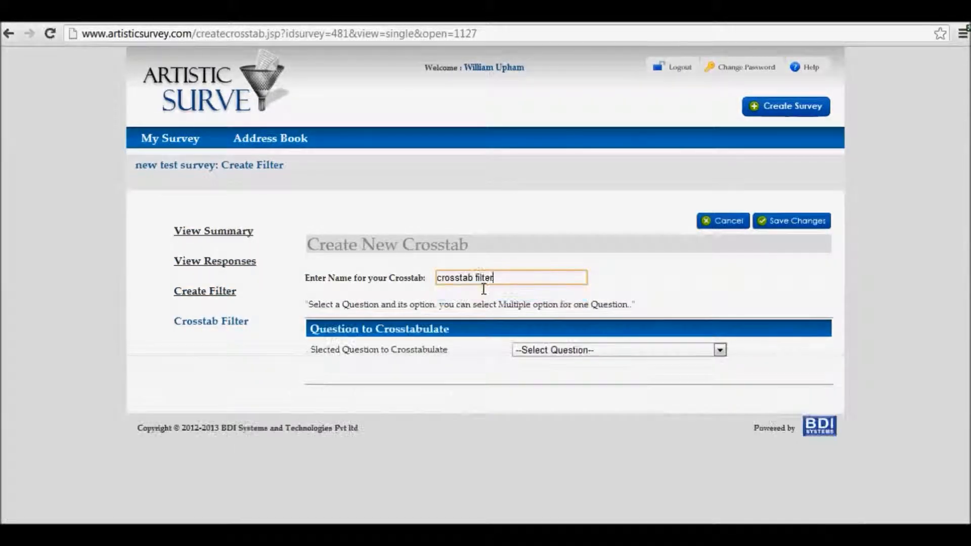
Crosstabulate the question "Your Dream City ?" with choices Texas, Newyork, Tokyo and London, and save the crosstab
{"action": "left_click", "coordinate": [538, 349]}
{"action": "left_click", "coordinate": [545, 371]}
{"action": "left_click", "coordinate": [318, 383]}
{"action": "left_click", "coordinate": [318, 397]}
{"action": "left_click", "coordinate": [319, 412]}
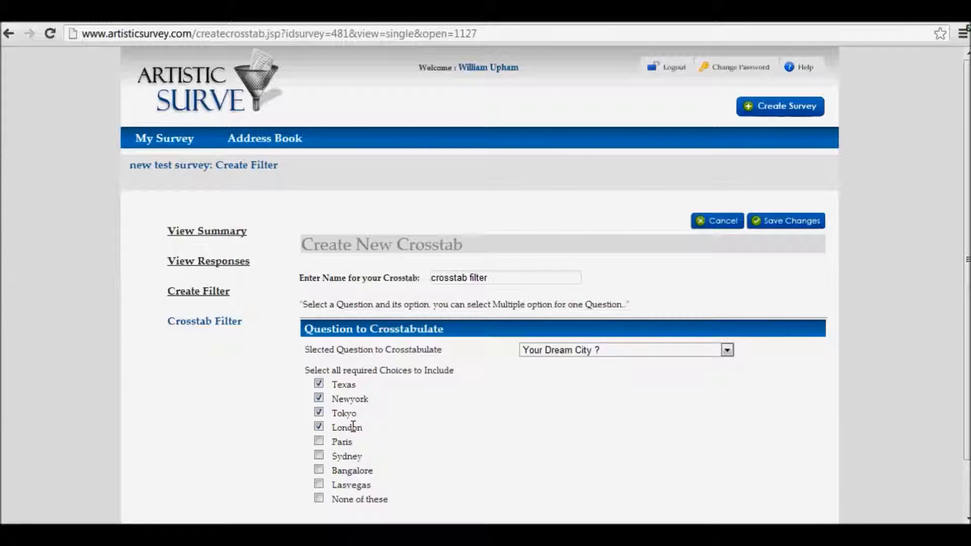
{"action": "left_click", "coordinate": [792, 221]}
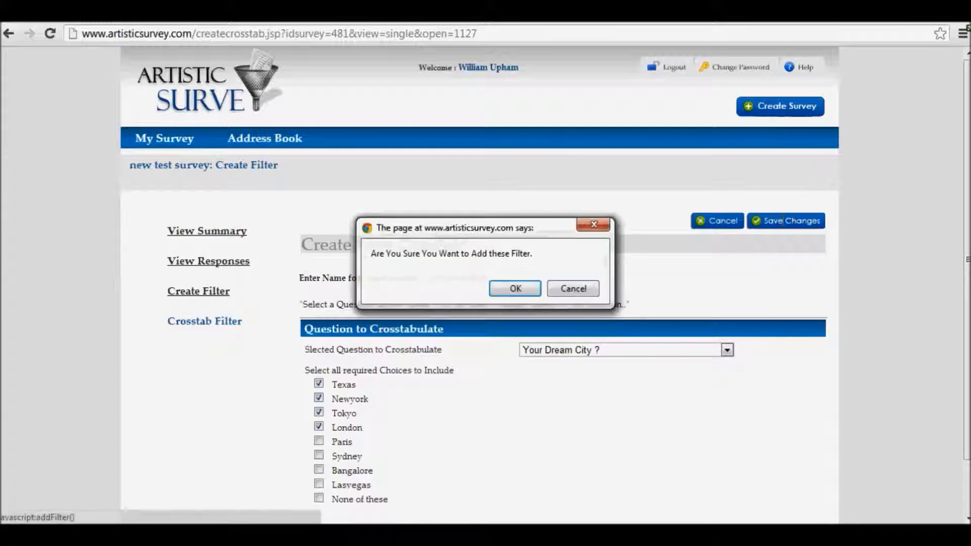
{"action": "left_click", "coordinate": [517, 287]}
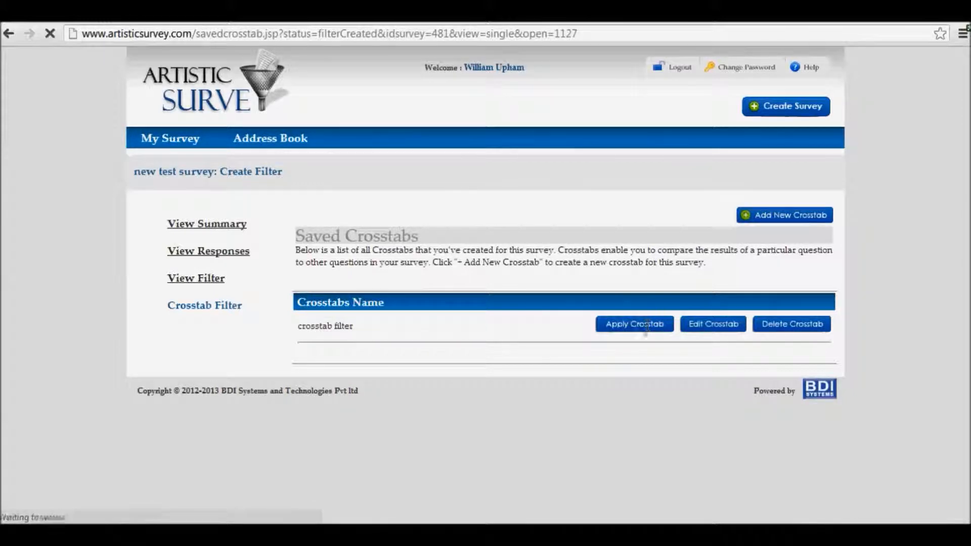
Apply the saved crosstab, export all collected responses to Excel with it active, and check the London answers in the opened file
{"action": "left_click", "coordinate": [641, 323]}
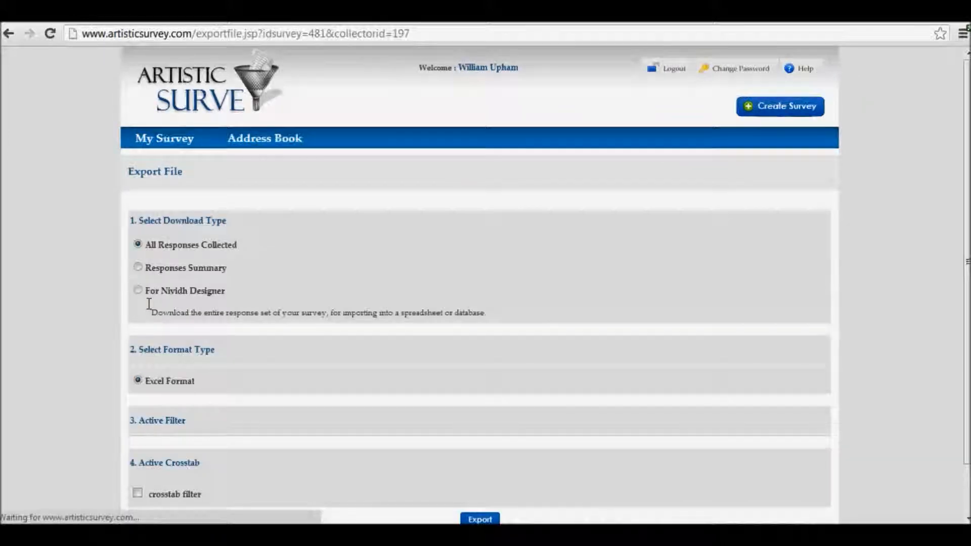
{"action": "scroll", "coordinate": [175, 343], "scroll_direction": "down", "scroll_amount": 1}
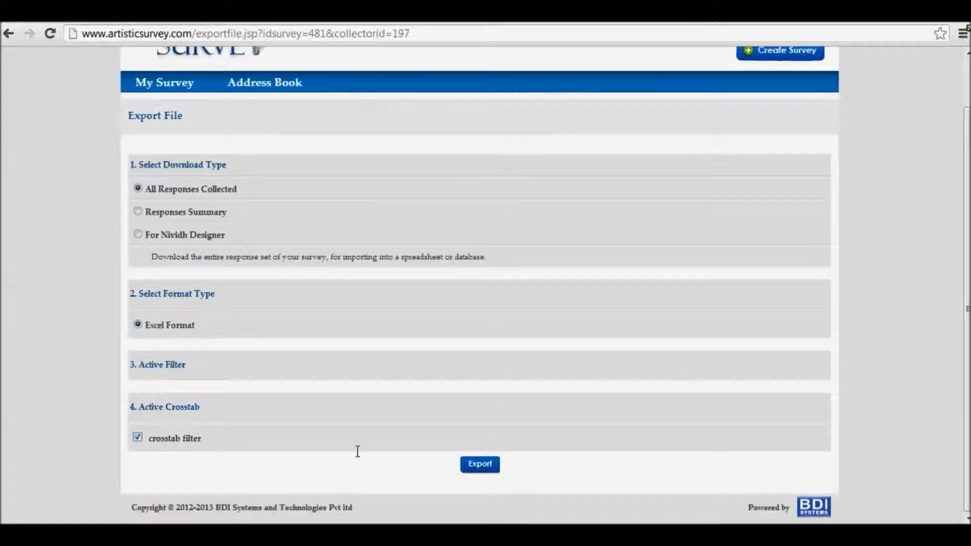
{"action": "left_click", "coordinate": [480, 463]}
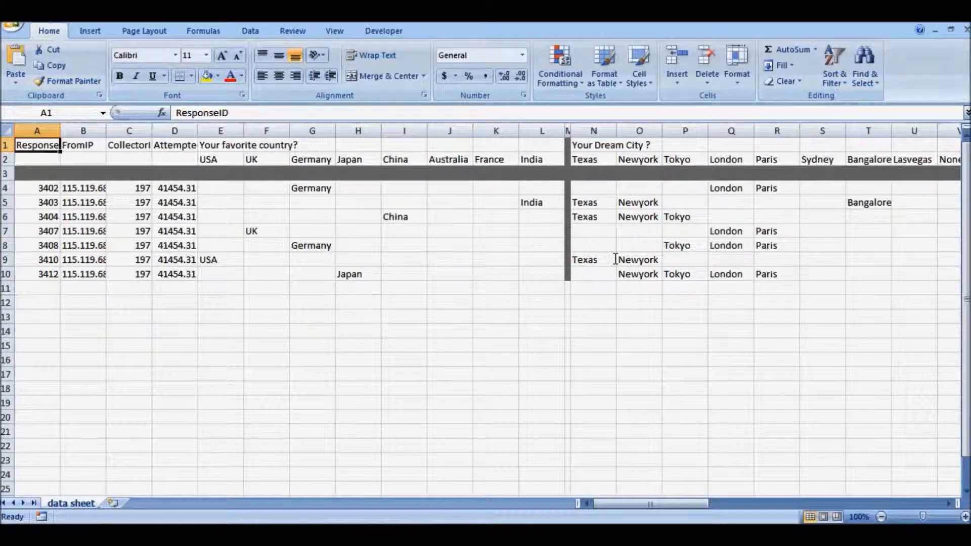
{"action": "left_click", "coordinate": [724, 189]}
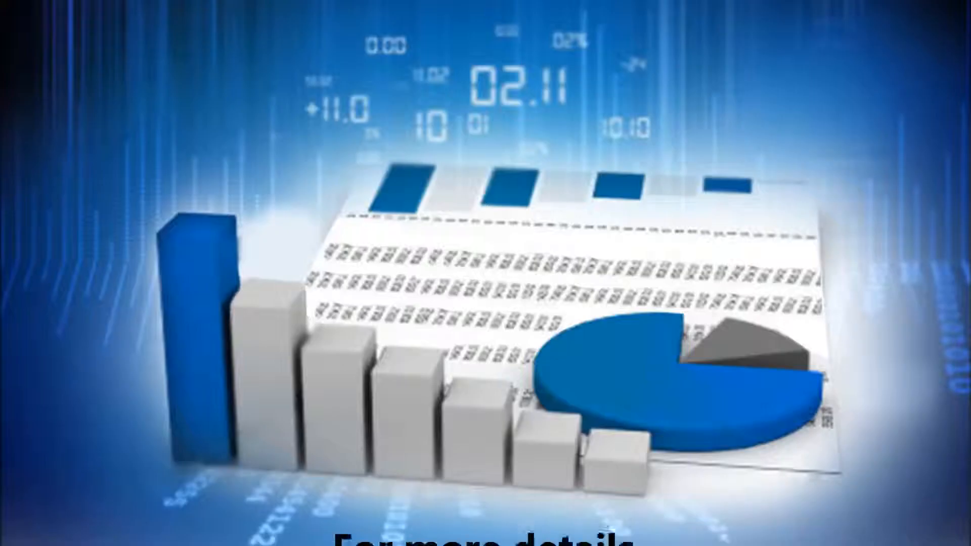